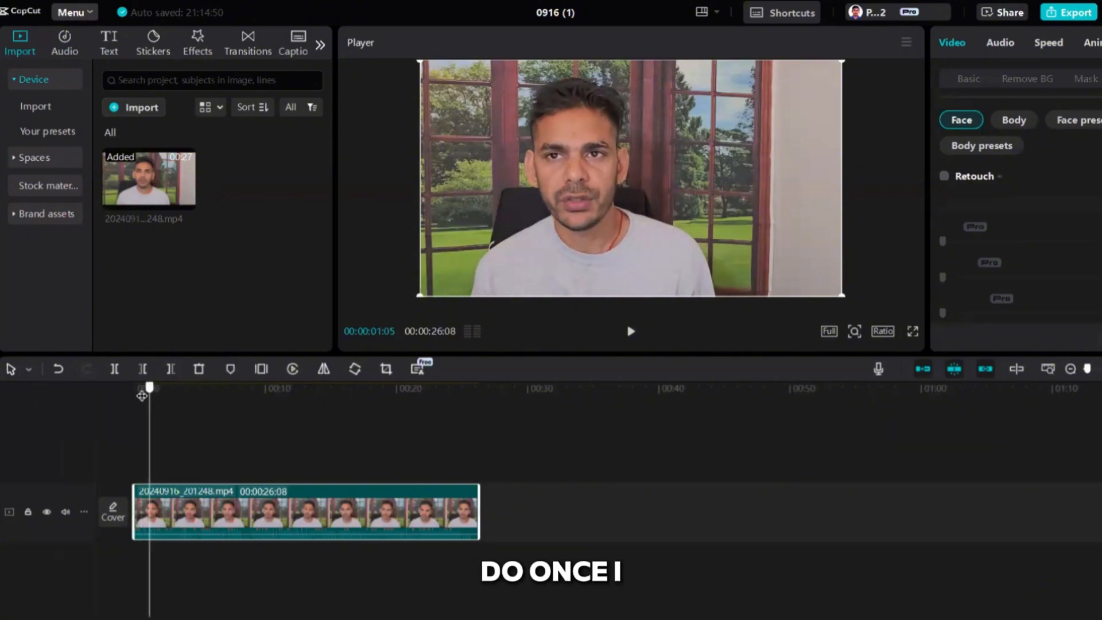
Step: Preview the clip, and enable Reduce image noise at the Weak level in its basic video settings
{"action": "left_click", "coordinate": [631, 332]}
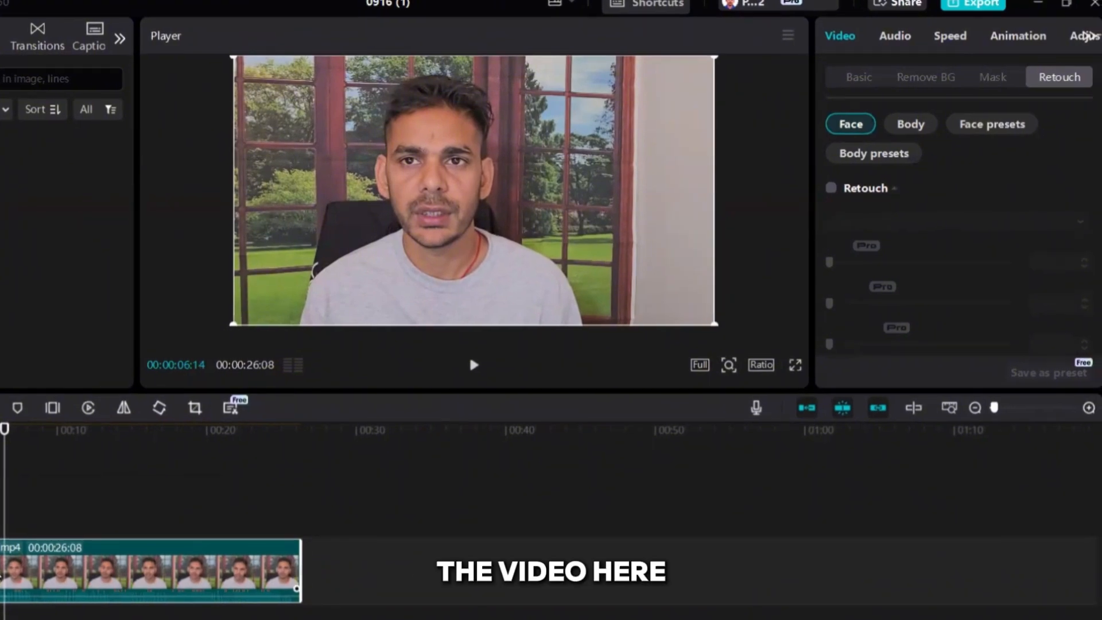
{"action": "left_click", "coordinate": [853, 78]}
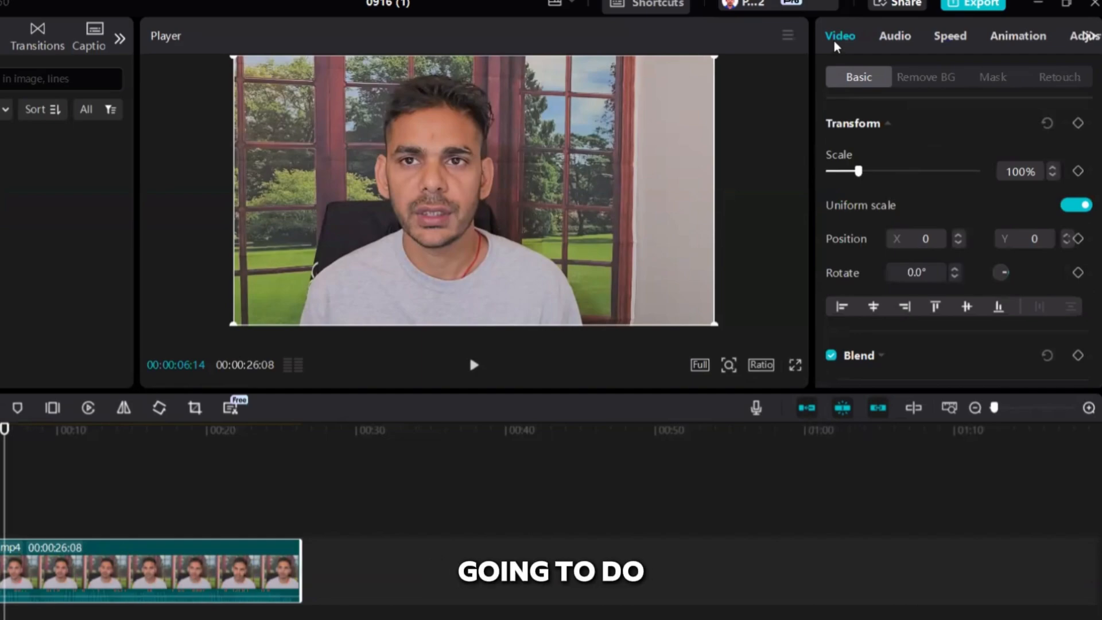
{"action": "scroll", "coordinate": [884, 204], "scroll_direction": "down", "scroll_amount": 1}
{"action": "scroll", "coordinate": [883, 219], "scroll_direction": "down", "scroll_amount": 5}
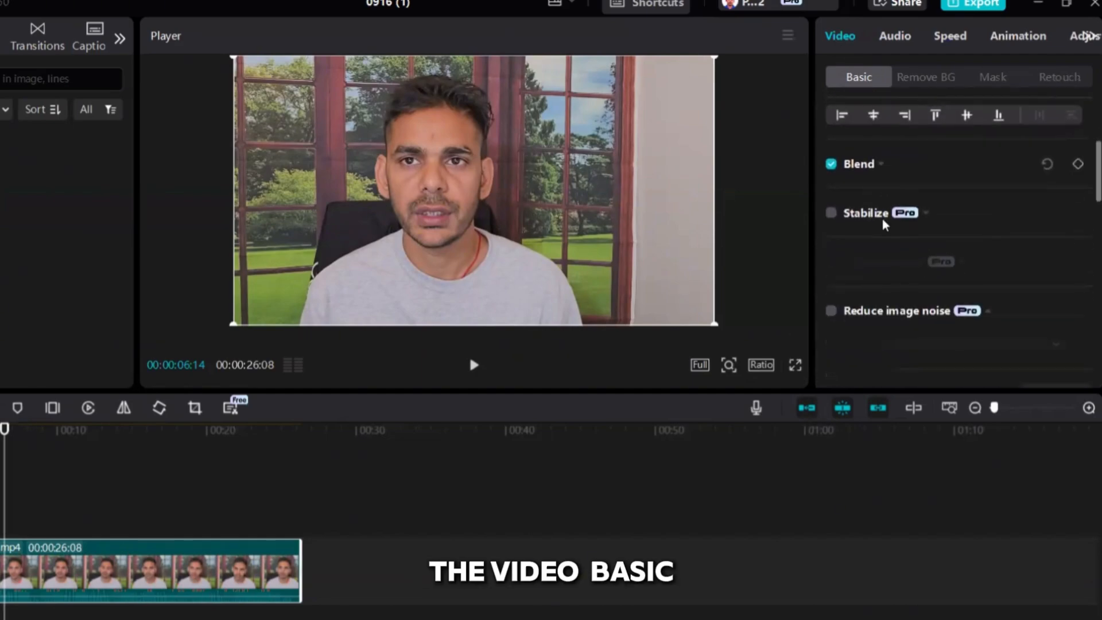
{"action": "scroll", "coordinate": [883, 219], "scroll_direction": "down", "scroll_amount": 1}
{"action": "scroll", "coordinate": [883, 218], "scroll_direction": "down", "scroll_amount": 6}
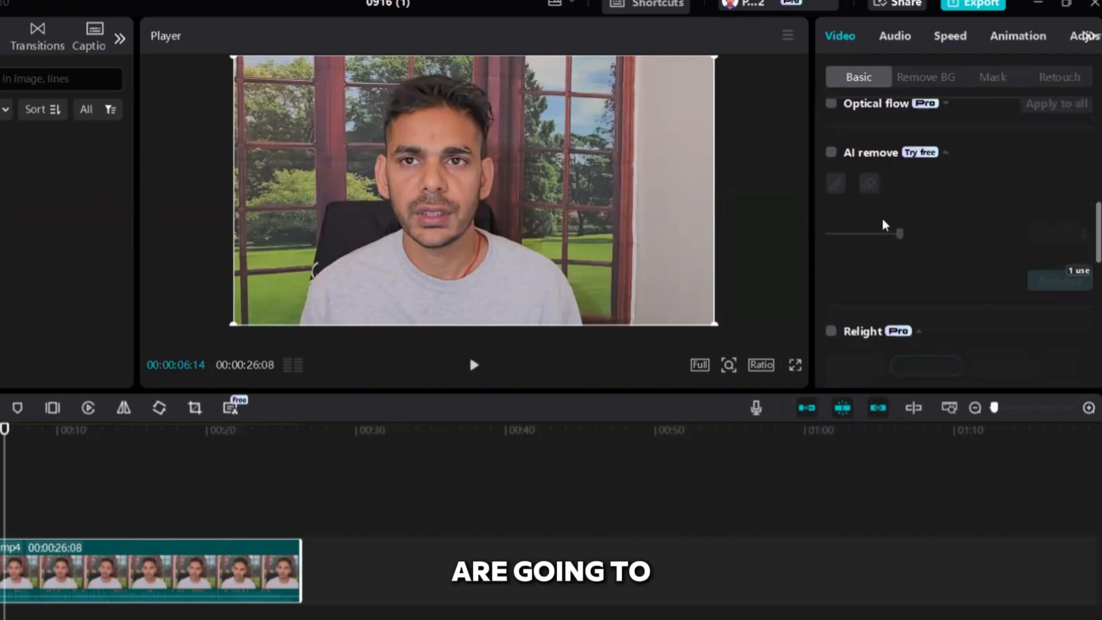
{"action": "scroll", "coordinate": [880, 224], "scroll_direction": "down", "scroll_amount": 6}
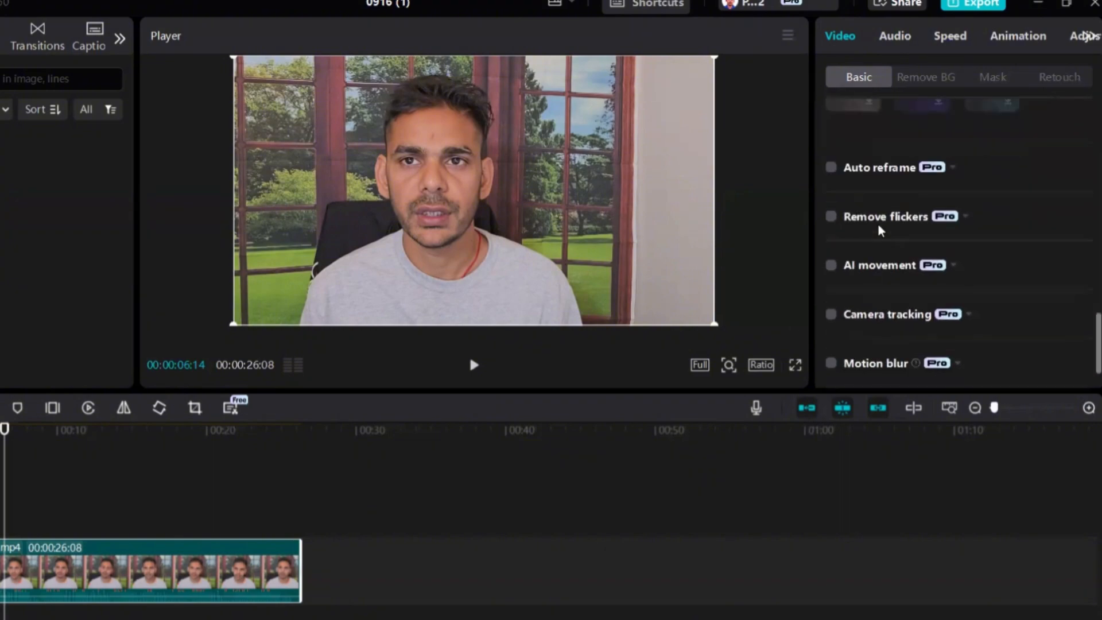
{"action": "scroll", "coordinate": [878, 224], "scroll_direction": "up", "scroll_amount": 5}
{"action": "scroll", "coordinate": [878, 223], "scroll_direction": "up", "scroll_amount": 7}
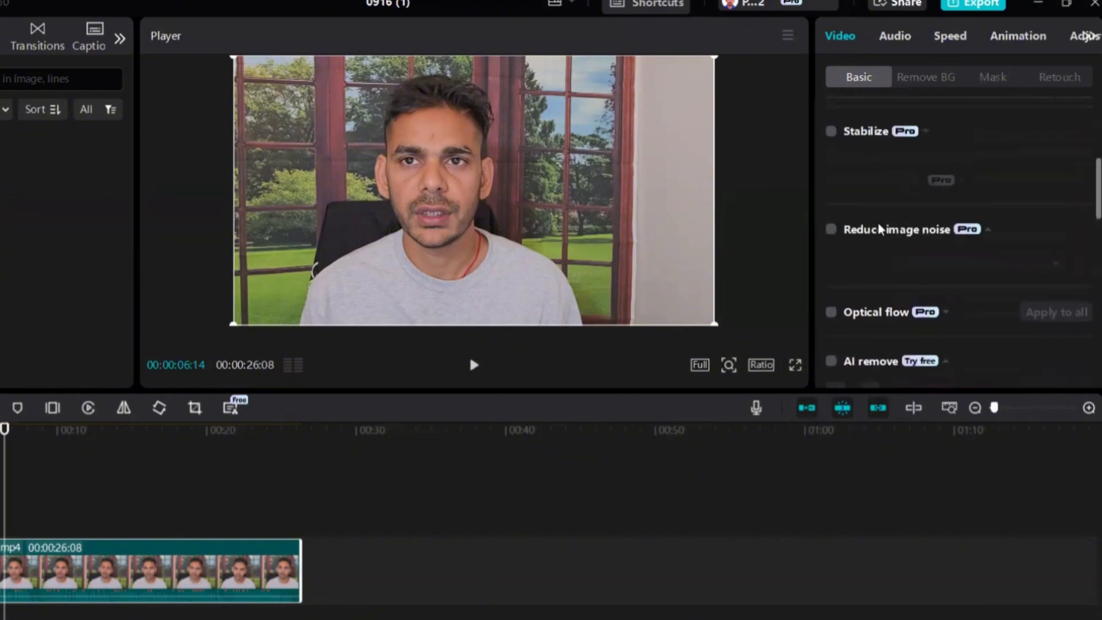
{"action": "scroll", "coordinate": [846, 175], "scroll_direction": "down", "scroll_amount": 3}
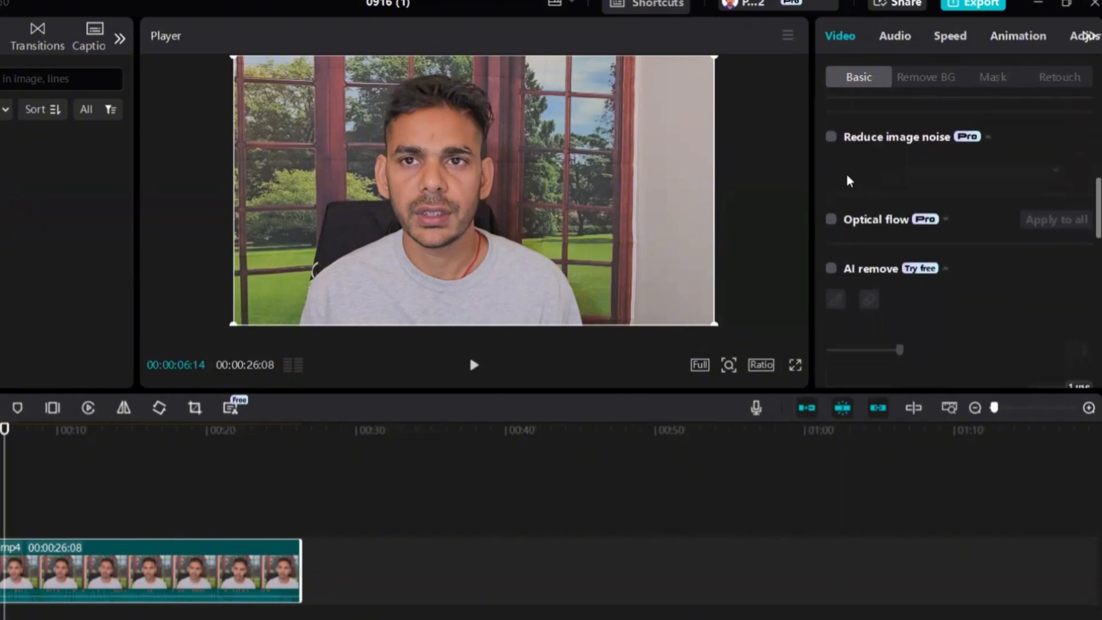
{"action": "left_click", "coordinate": [832, 141]}
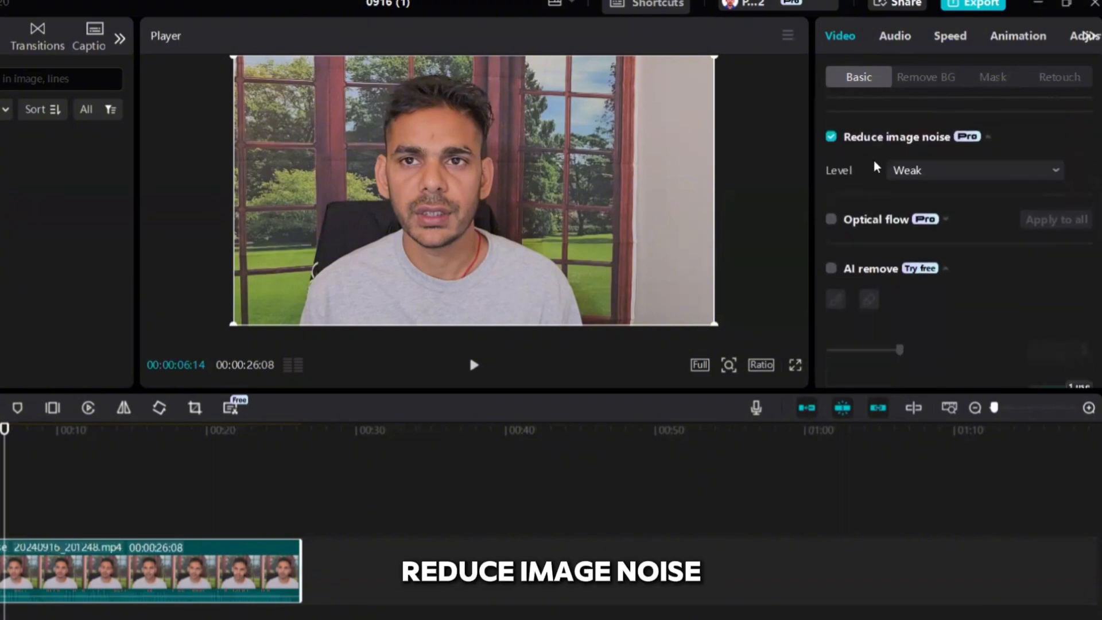
{"action": "left_click", "coordinate": [919, 169]}
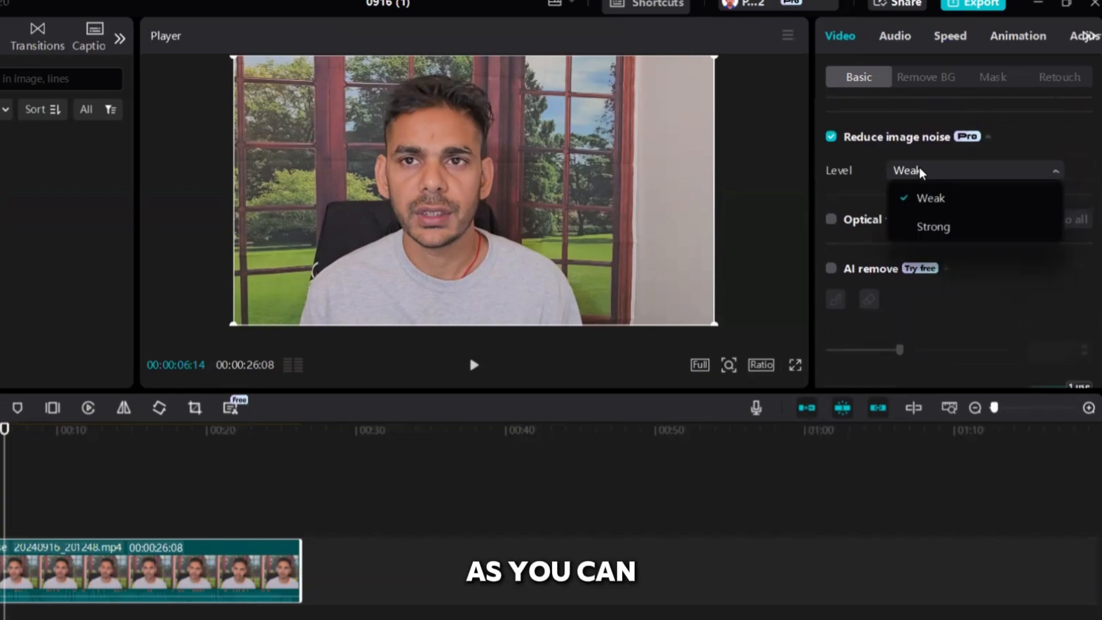
{"action": "left_click", "coordinate": [856, 178]}
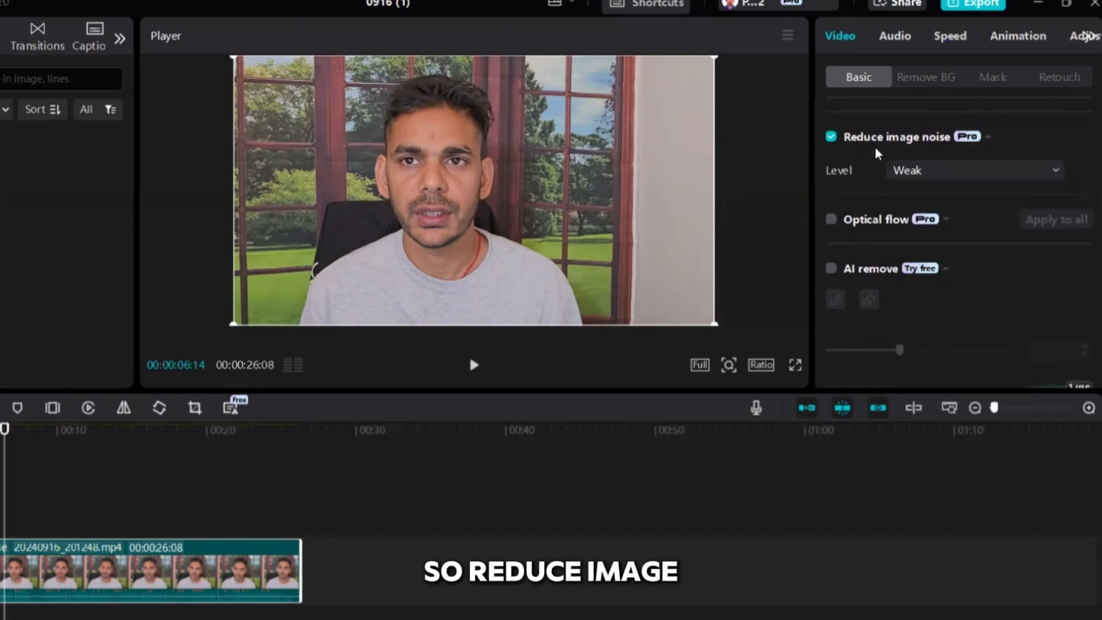
Step: Enable Enhance voice at an intensity of 75 and turn on Reduce noise for the clip's audio
{"action": "left_click", "coordinate": [894, 35]}
{"action": "scroll", "coordinate": [871, 190], "scroll_direction": "down", "scroll_amount": 2}
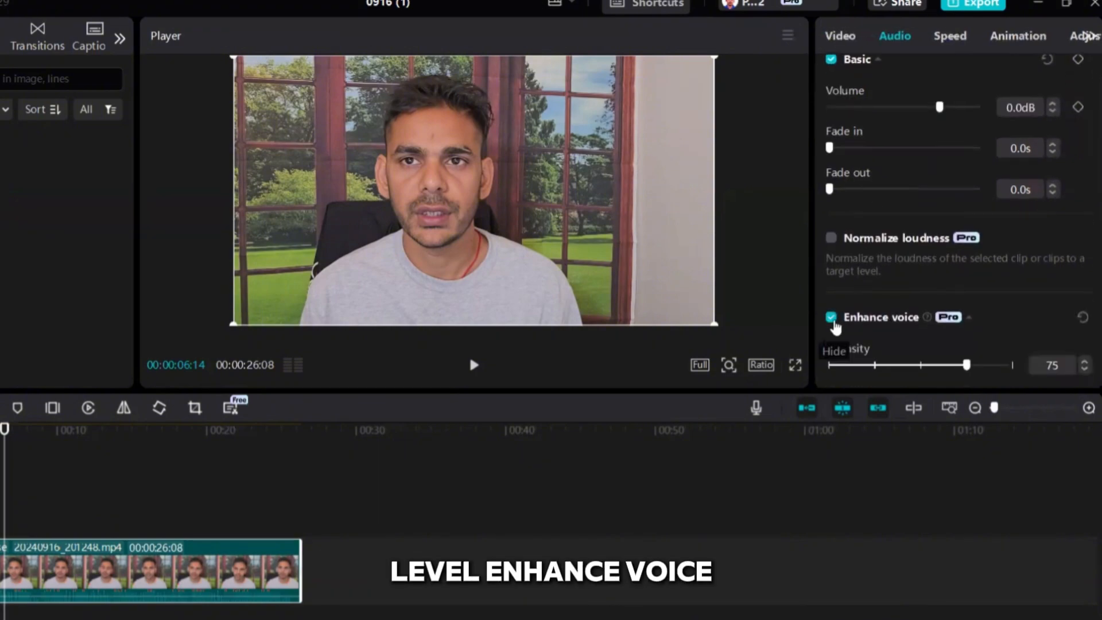
{"action": "mouse_move", "coordinate": [968, 365]}
{"action": "left_mouse_down"}
{"action": "mouse_move", "coordinate": [947, 366]}
{"action": "mouse_move", "coordinate": [957, 369]}
{"action": "left_mouse_up"}
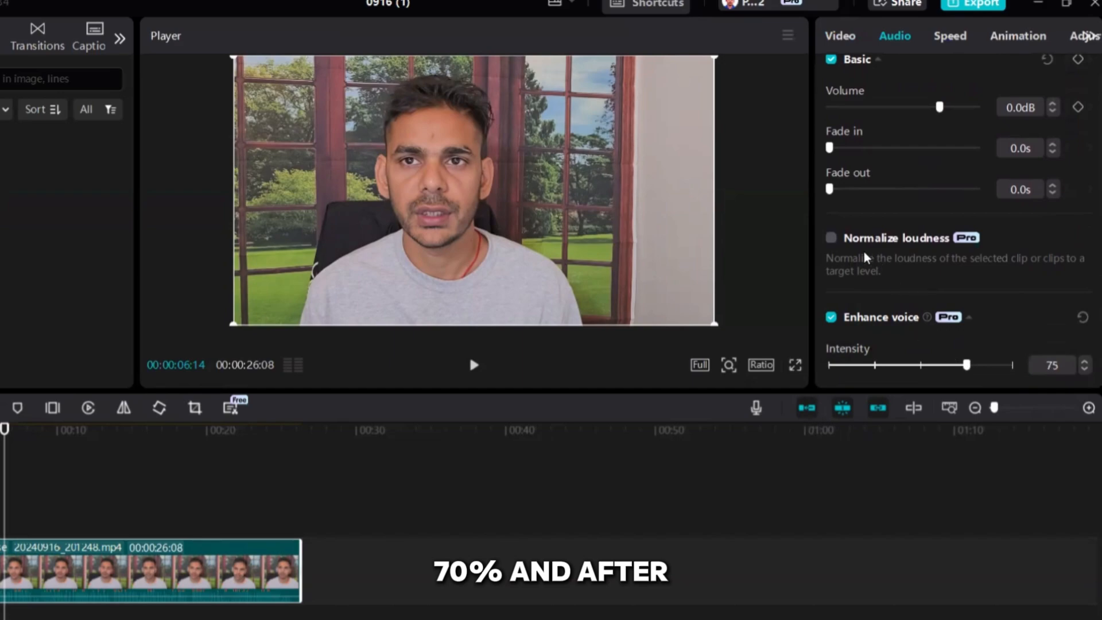
{"action": "scroll", "coordinate": [885, 261], "scroll_direction": "down", "scroll_amount": 4}
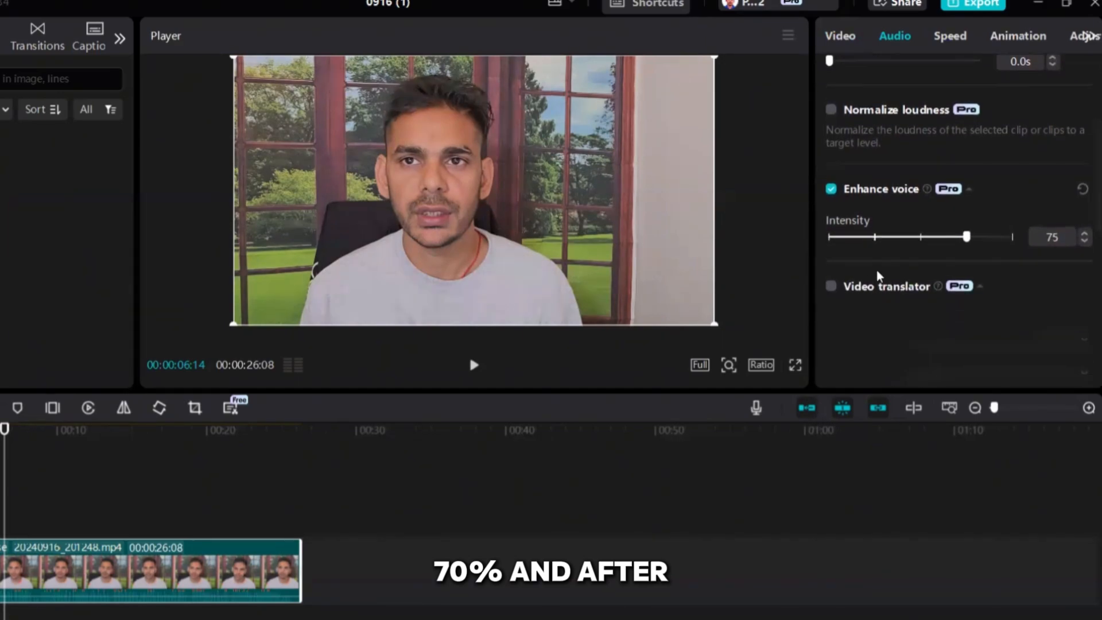
{"action": "scroll", "coordinate": [879, 267], "scroll_direction": "up", "scroll_amount": 6}
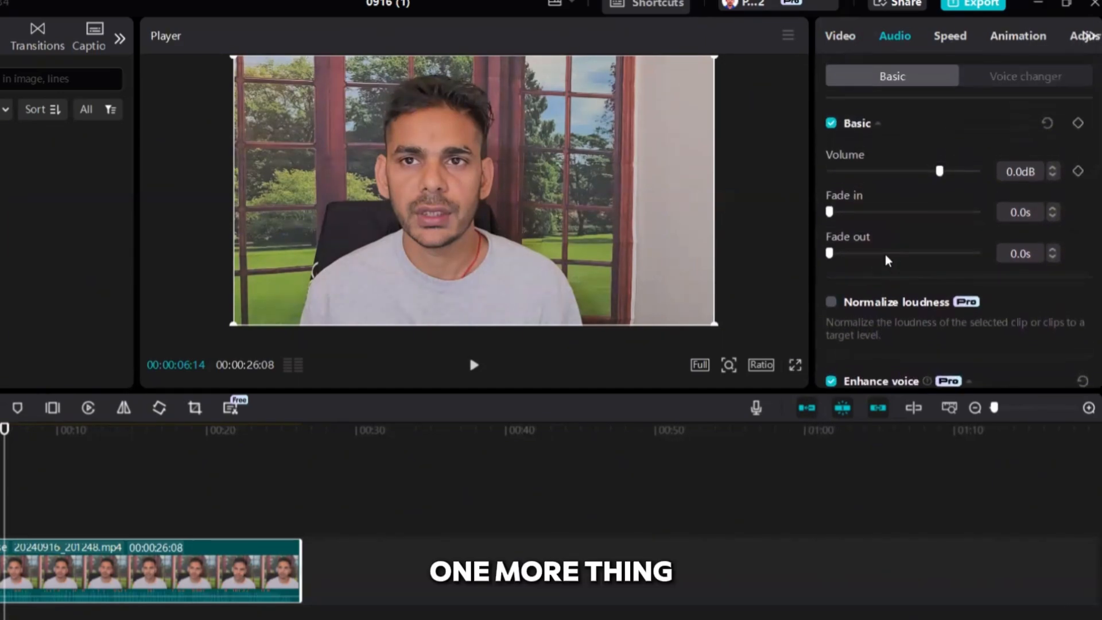
{"action": "scroll", "coordinate": [885, 254], "scroll_direction": "down", "scroll_amount": 10}
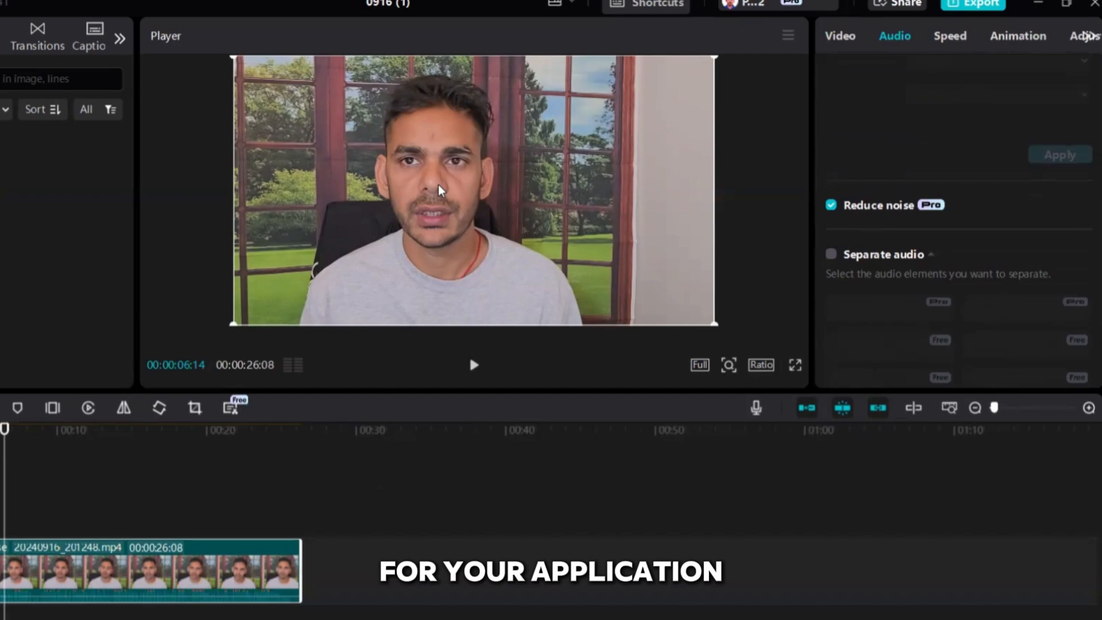
{"action": "scroll", "coordinate": [929, 154], "scroll_direction": "up", "scroll_amount": 5}
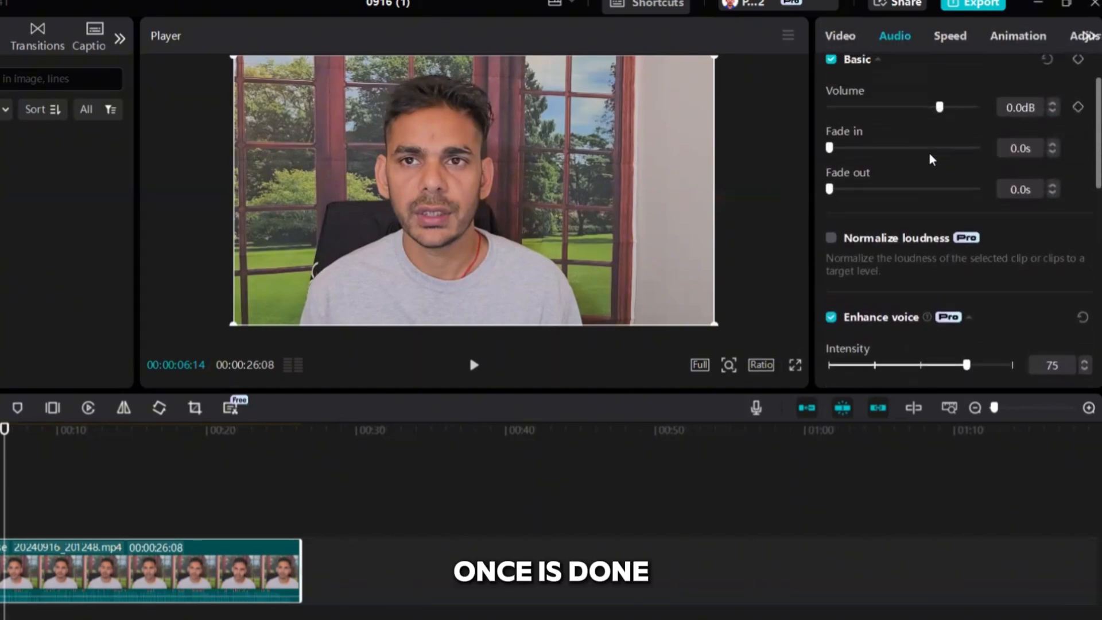
Step: Enable body retouching on the clip, setting Arms to 11 and raising Neck slightly
{"action": "left_click", "coordinate": [842, 37]}
{"action": "left_click", "coordinate": [1072, 78]}
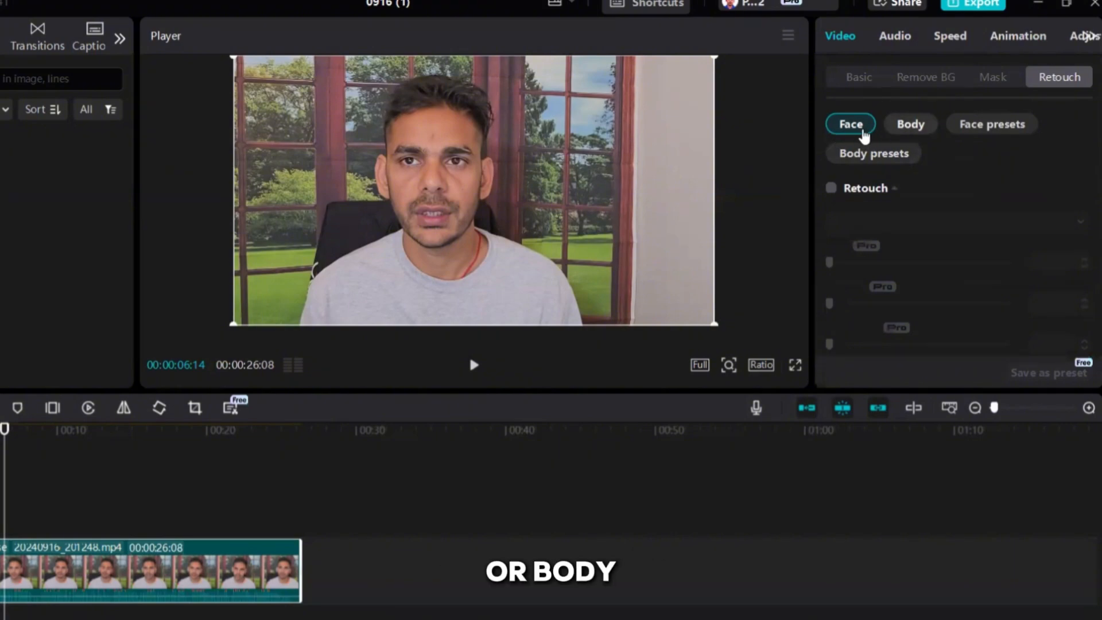
{"action": "left_click", "coordinate": [917, 131]}
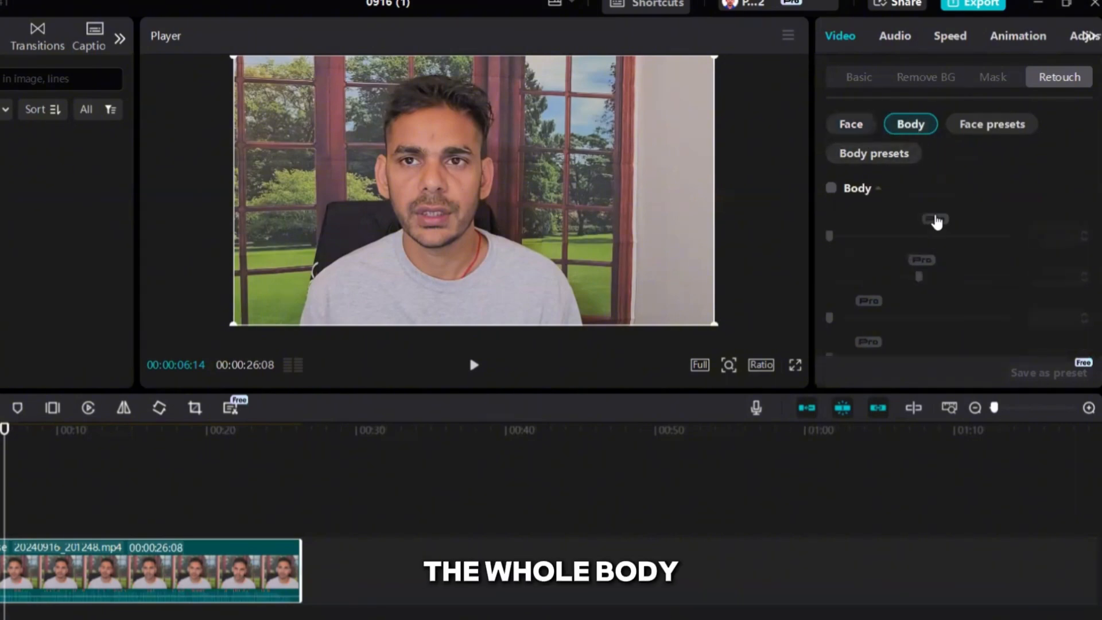
{"action": "scroll", "coordinate": [935, 220], "scroll_direction": "down", "scroll_amount": 4}
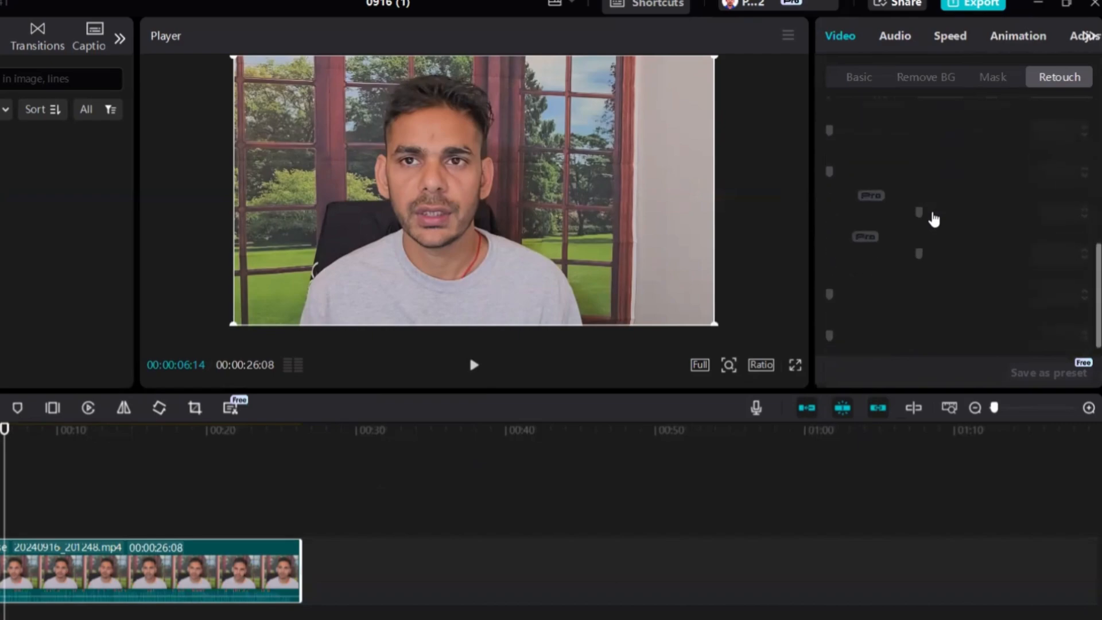
{"action": "scroll", "coordinate": [934, 220], "scroll_direction": "up", "scroll_amount": 4}
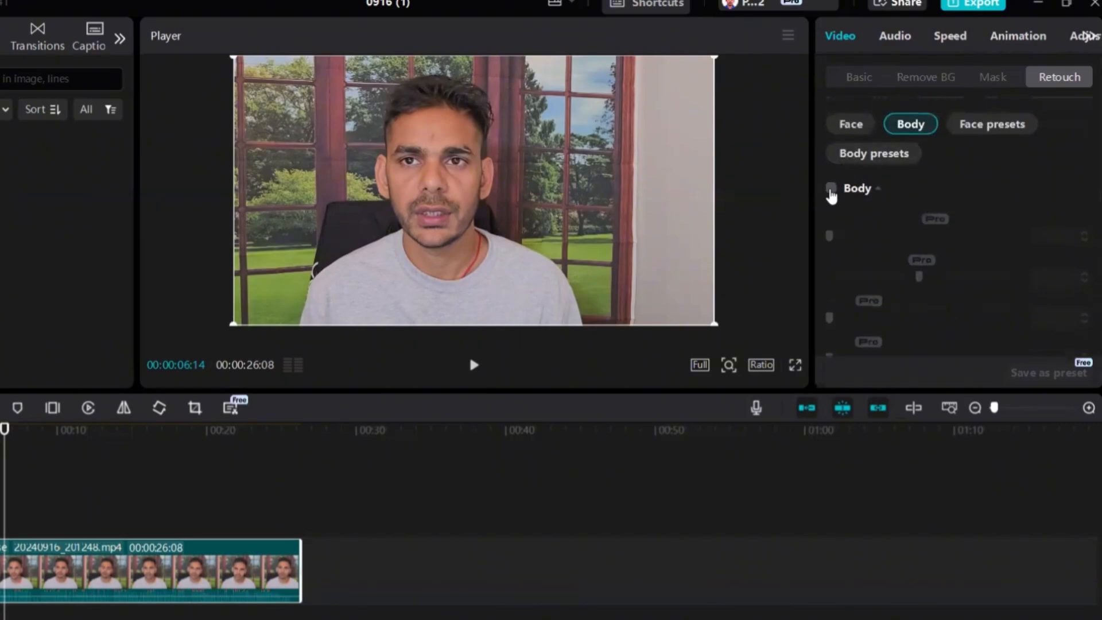
{"action": "left_click", "coordinate": [831, 190]}
{"action": "scroll", "coordinate": [856, 226], "scroll_direction": "down", "scroll_amount": 2}
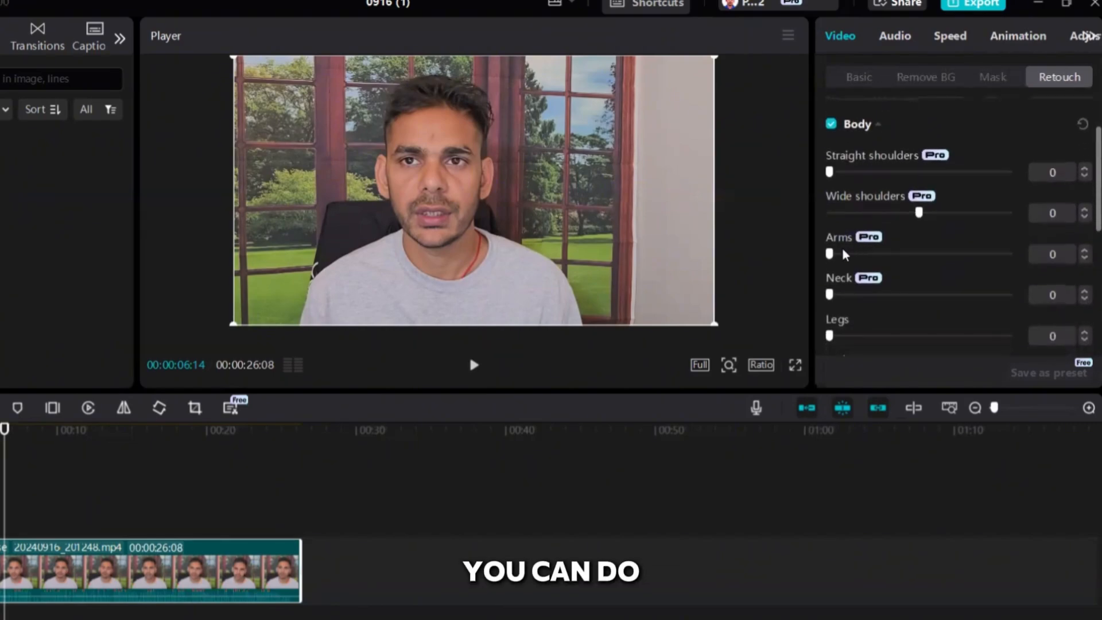
{"action": "left_click_drag", "start_coordinate": [834, 253], "coordinate": [887, 258]}
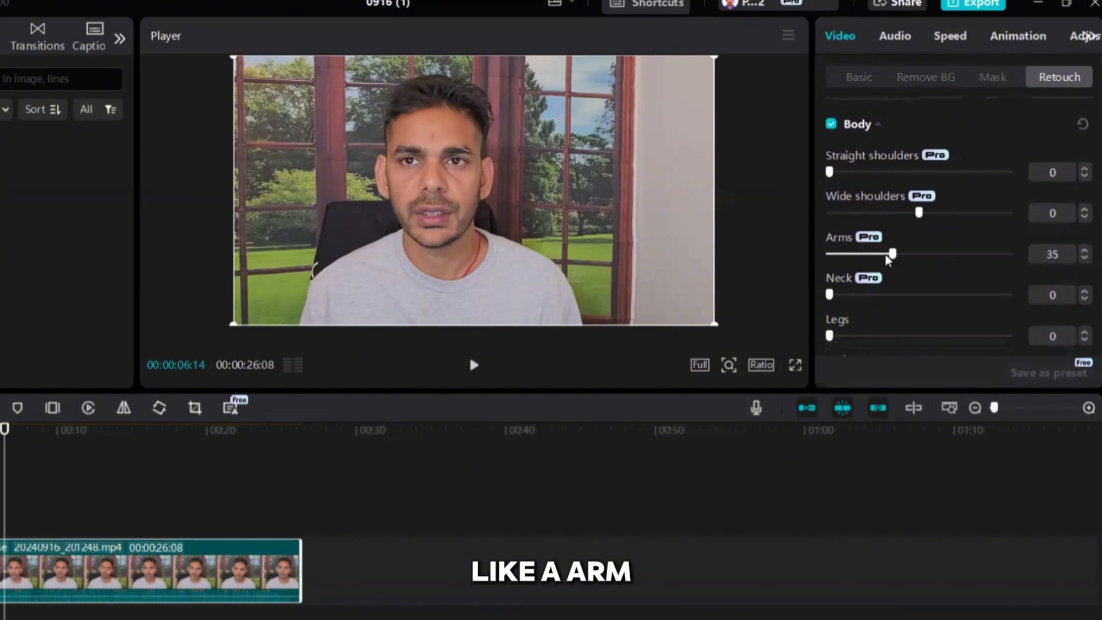
{"action": "left_click_drag", "start_coordinate": [830, 294], "coordinate": [835, 294]}
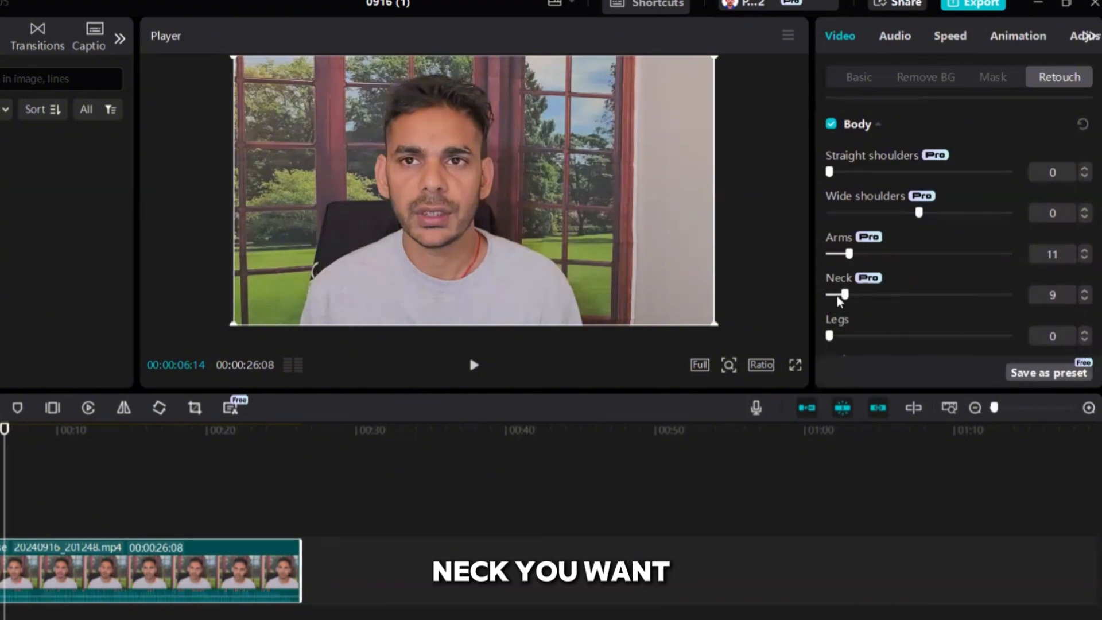
{"action": "scroll", "coordinate": [868, 168], "scroll_direction": "up", "scroll_amount": 2}
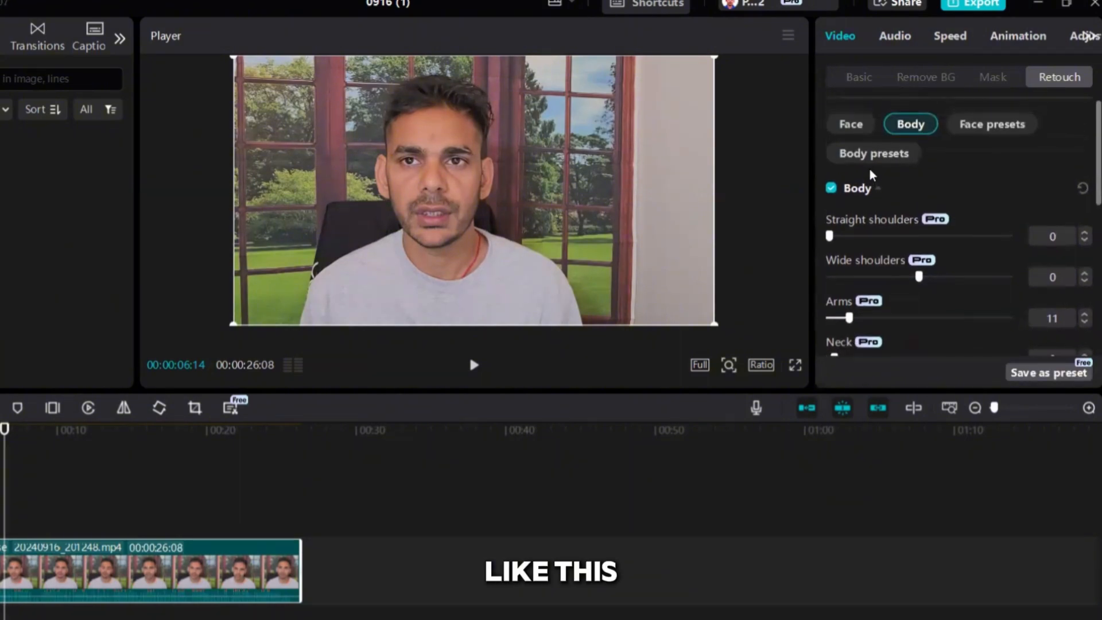
Step: Enable face retouching for a single person and set Even to 25 and Smooth to 51
{"action": "left_click", "coordinate": [851, 128]}
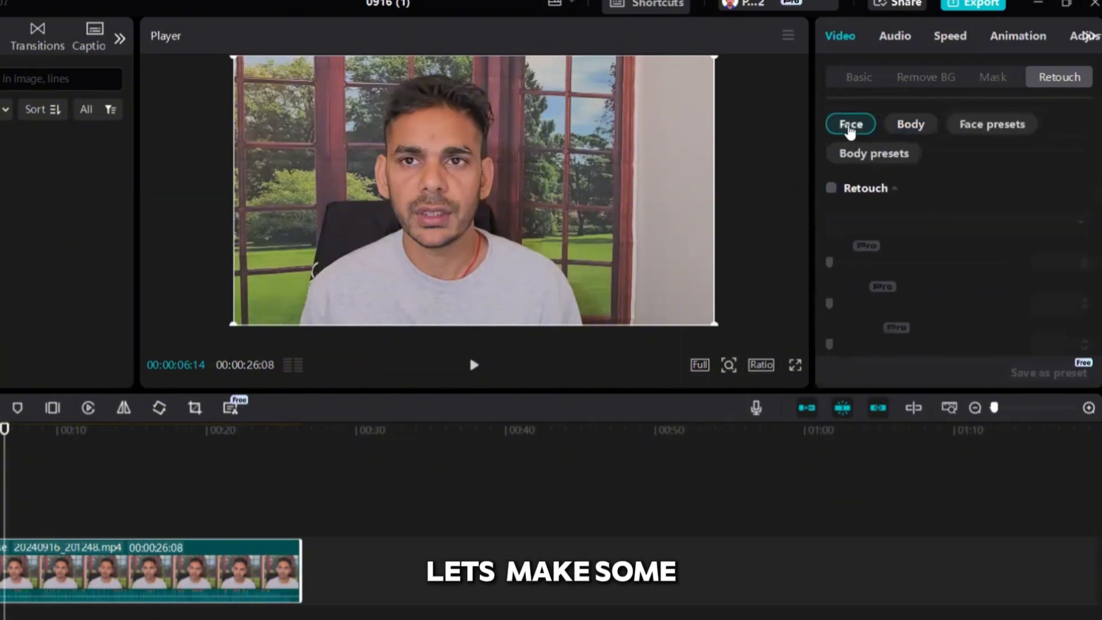
{"action": "left_click", "coordinate": [832, 188]}
{"action": "scroll", "coordinate": [927, 220], "scroll_direction": "down", "scroll_amount": 2}
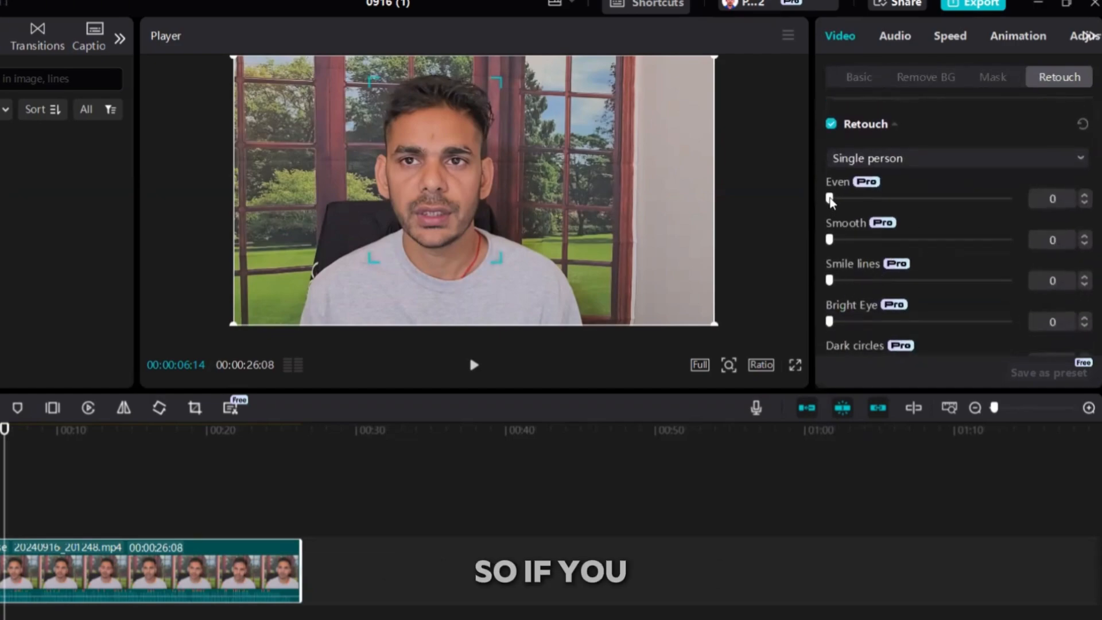
{"action": "left_click_drag", "start_coordinate": [830, 198], "coordinate": [869, 200]}
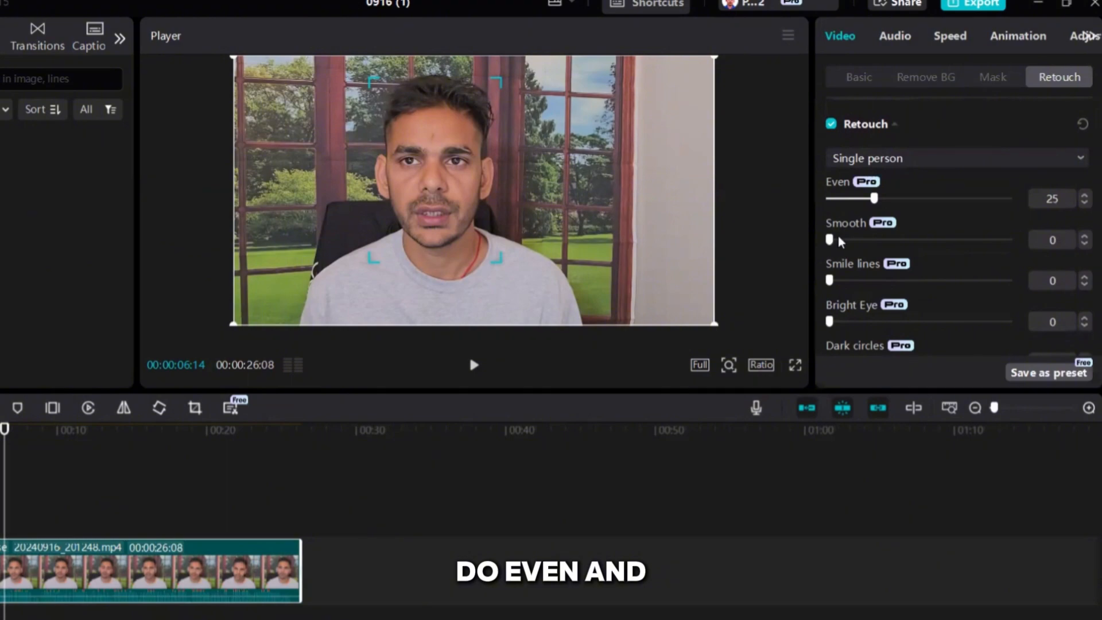
{"action": "left_click_drag", "start_coordinate": [839, 239], "coordinate": [921, 239]}
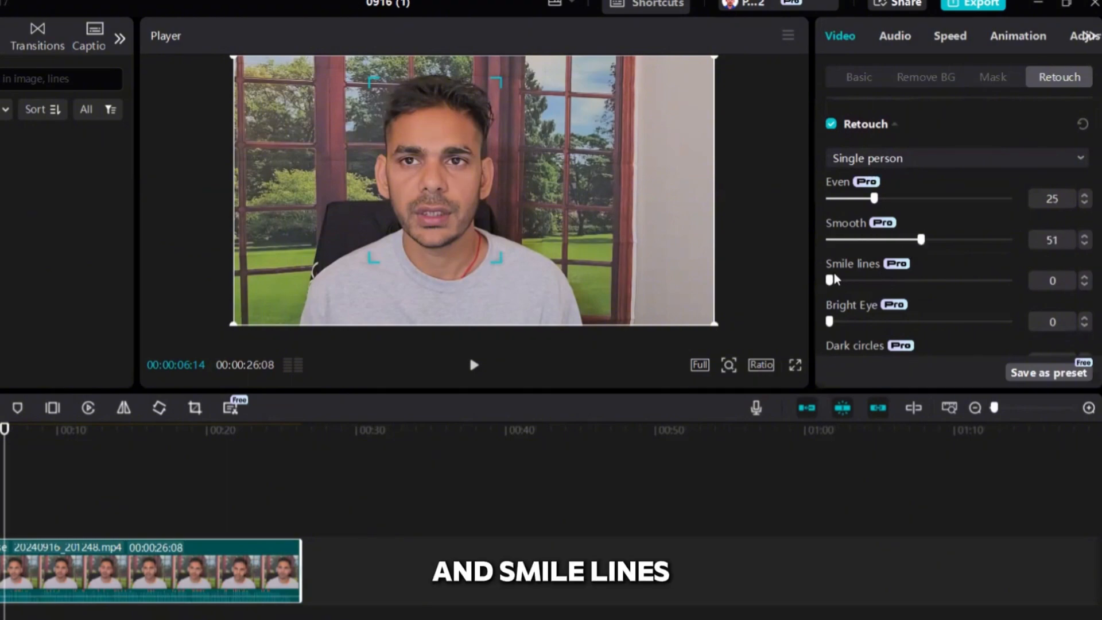
Step: Set the face retouch values to Bright Eye 44, Whitening 59 and White teeth 29
{"action": "scroll", "coordinate": [830, 283], "scroll_direction": "down", "scroll_amount": 3}
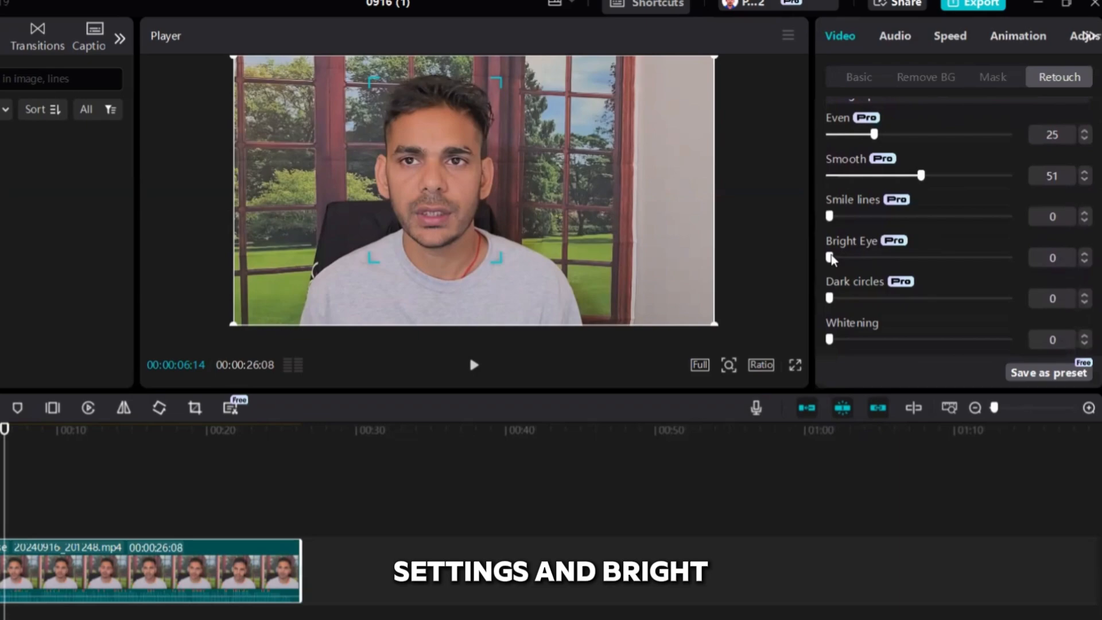
{"action": "left_click_drag", "start_coordinate": [830, 258], "coordinate": [858, 257]}
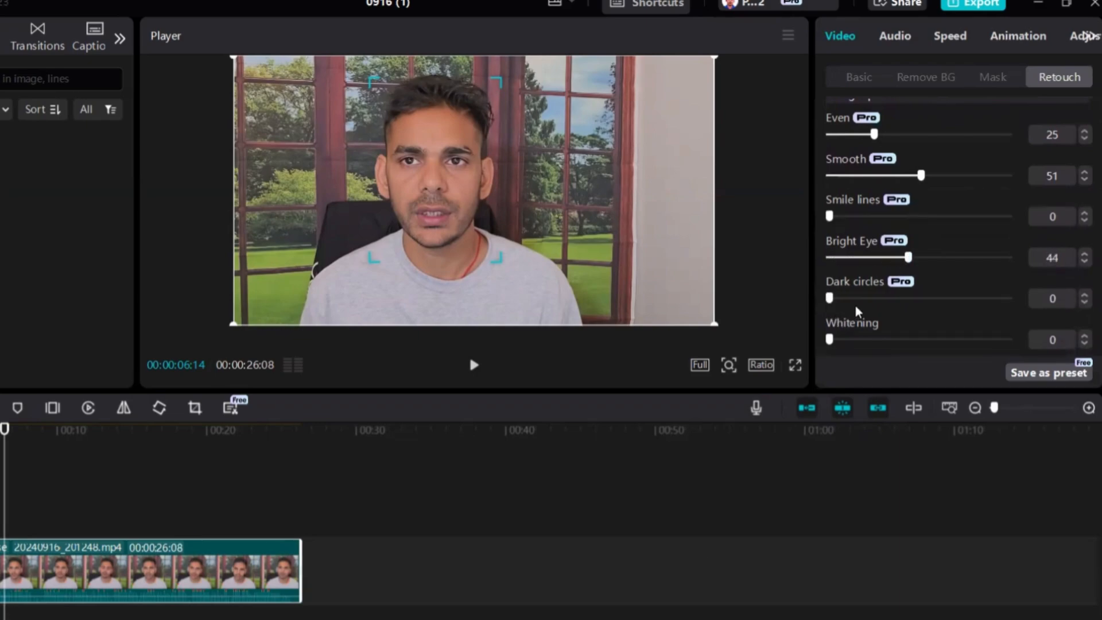
{"action": "scroll", "coordinate": [855, 310], "scroll_direction": "down", "scroll_amount": 3}
{"action": "left_click_drag", "start_coordinate": [830, 275], "coordinate": [936, 275]}
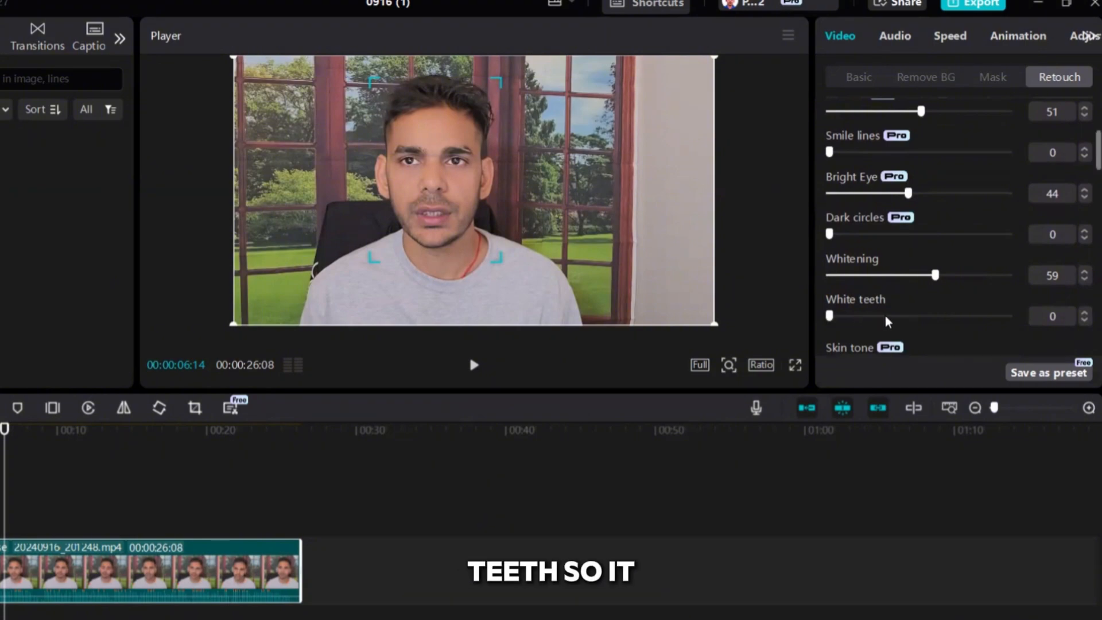
{"action": "left_click_drag", "start_coordinate": [830, 315], "coordinate": [882, 316]}
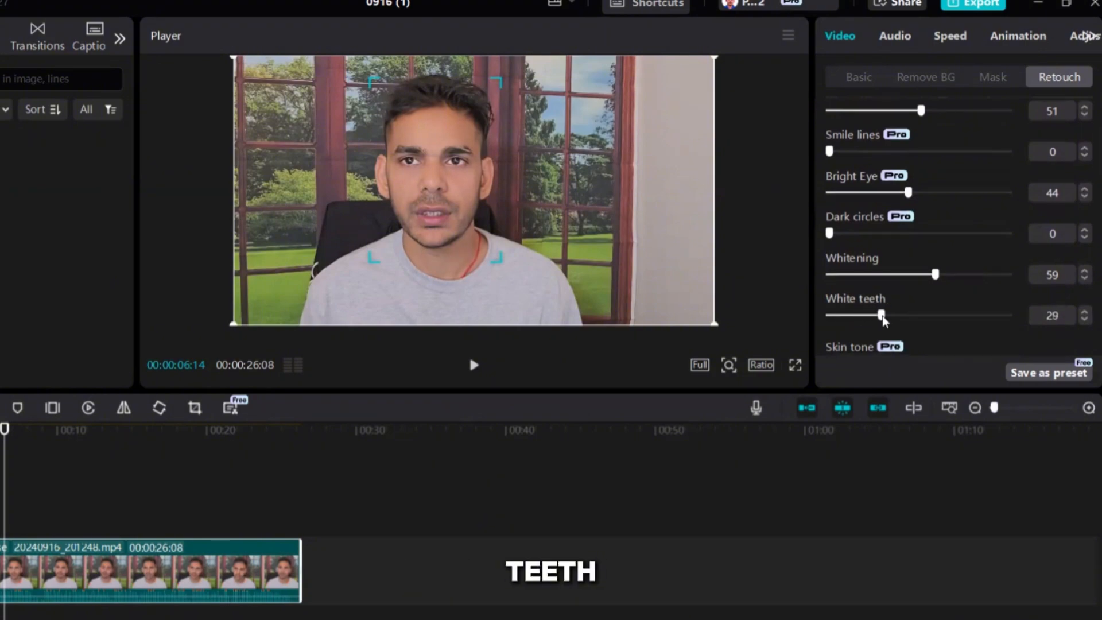
{"action": "scroll", "coordinate": [901, 246], "scroll_direction": "down", "scroll_amount": 1}
{"action": "scroll", "coordinate": [901, 246], "scroll_direction": "down", "scroll_amount": 4}
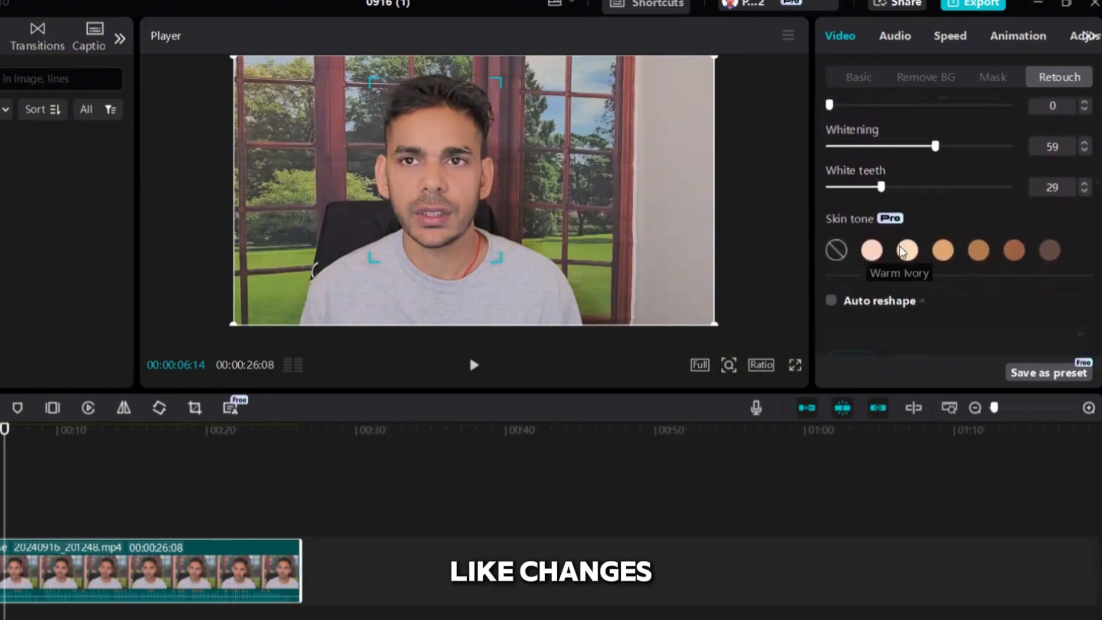
{"action": "scroll", "coordinate": [950, 281], "scroll_direction": "up", "scroll_amount": 10}
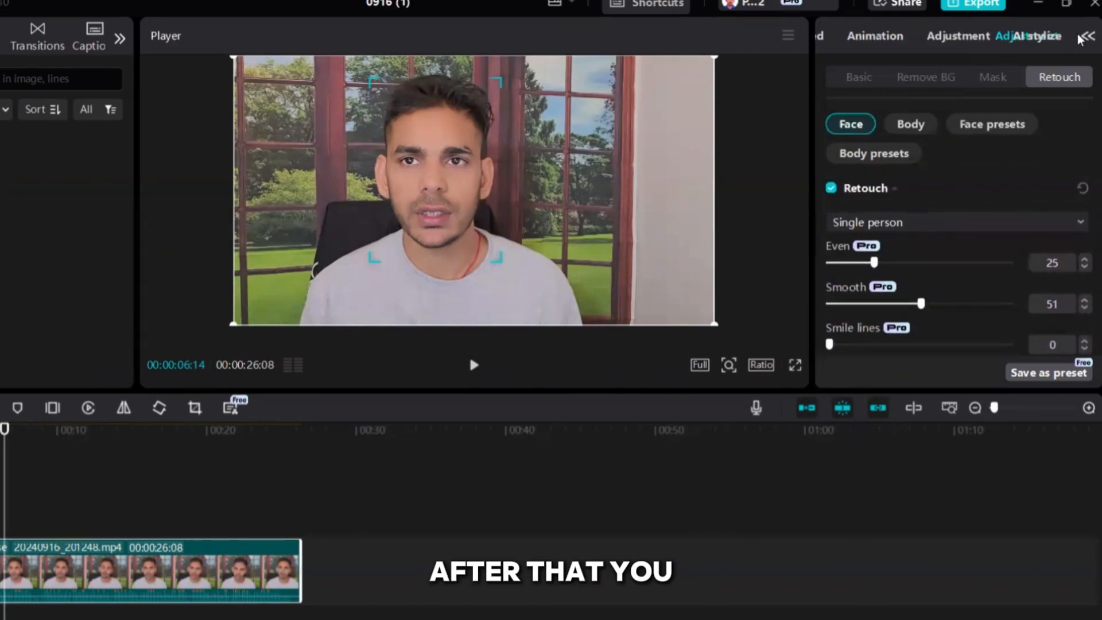
Step: Shape the clip's Luma curve with a slightly lowered shadow point and a raised highlight point, and play back the result
{"action": "left_click", "coordinate": [946, 37]}
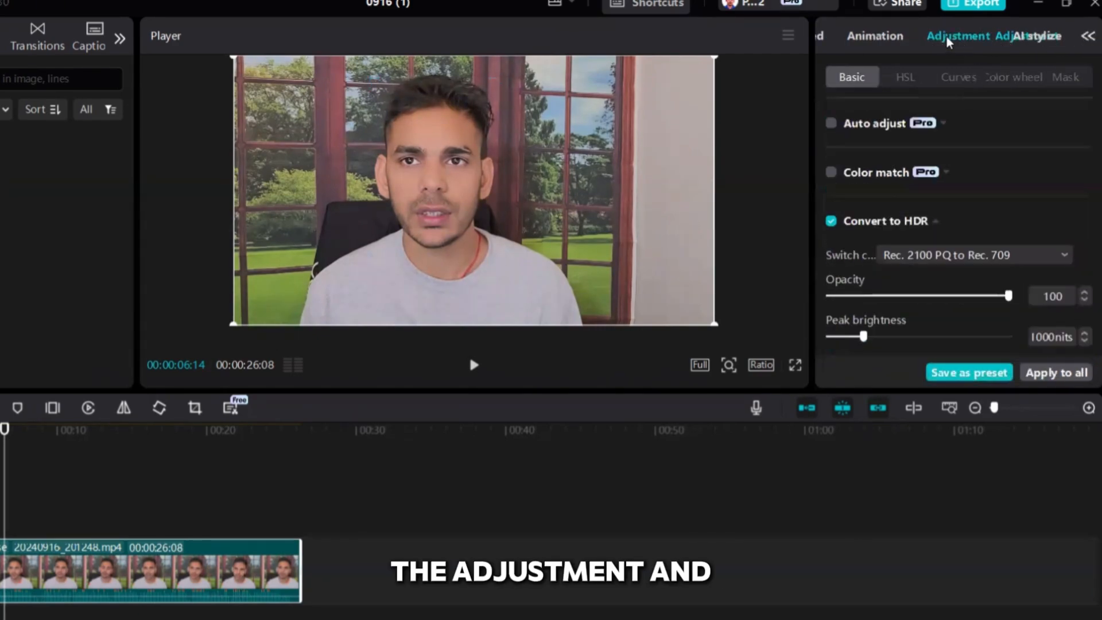
{"action": "left_click", "coordinate": [955, 78]}
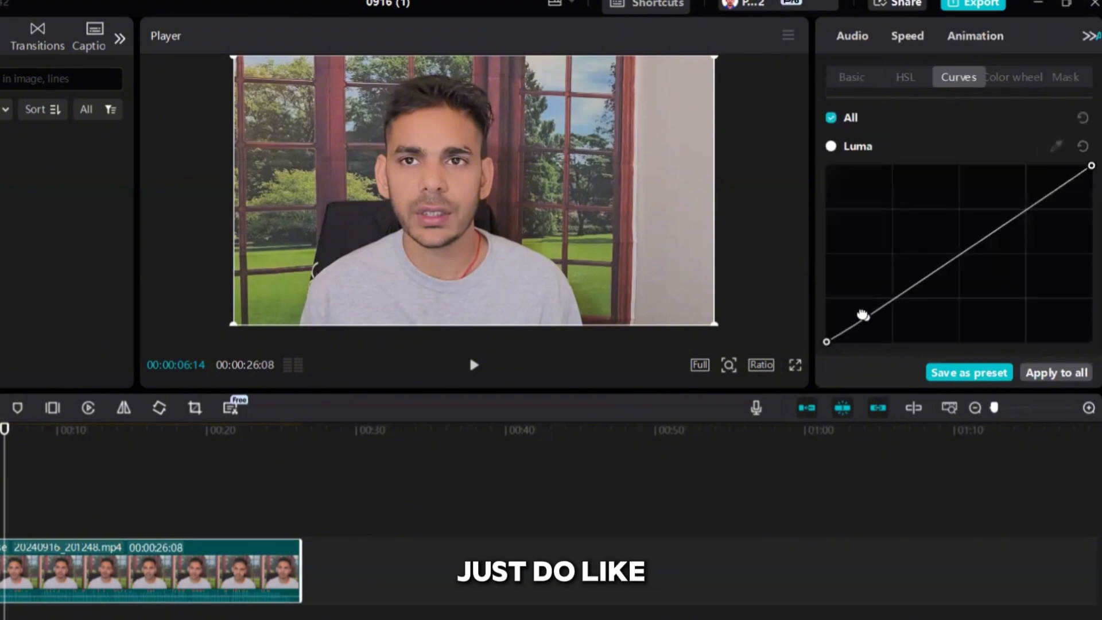
{"action": "left_click_drag", "start_coordinate": [861, 319], "coordinate": [858, 310]}
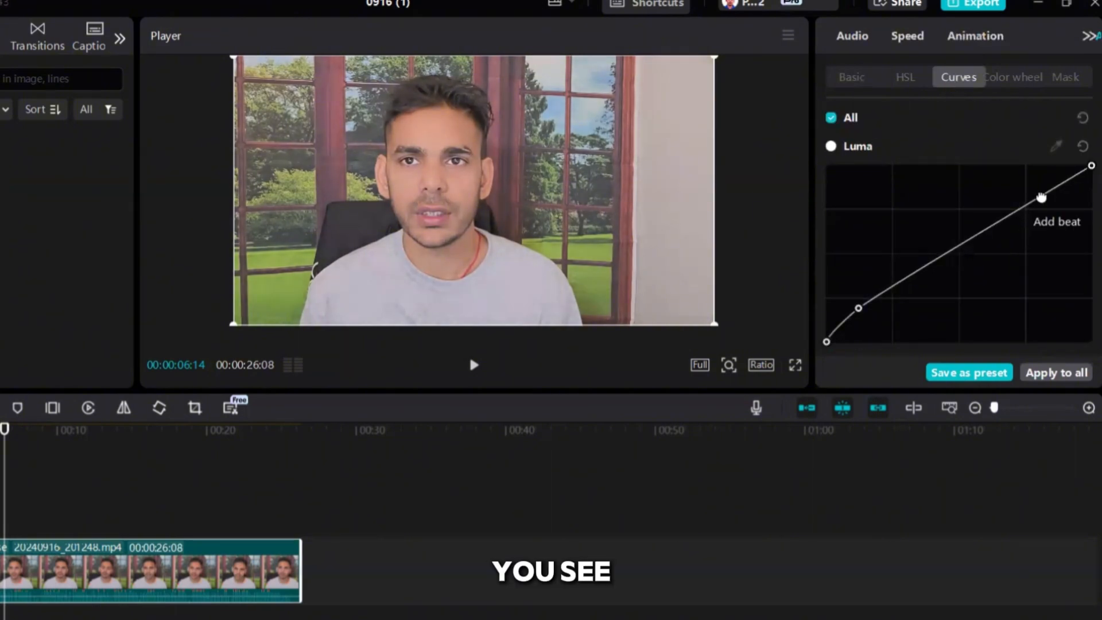
{"action": "left_click_drag", "start_coordinate": [1038, 197], "coordinate": [1013, 188]}
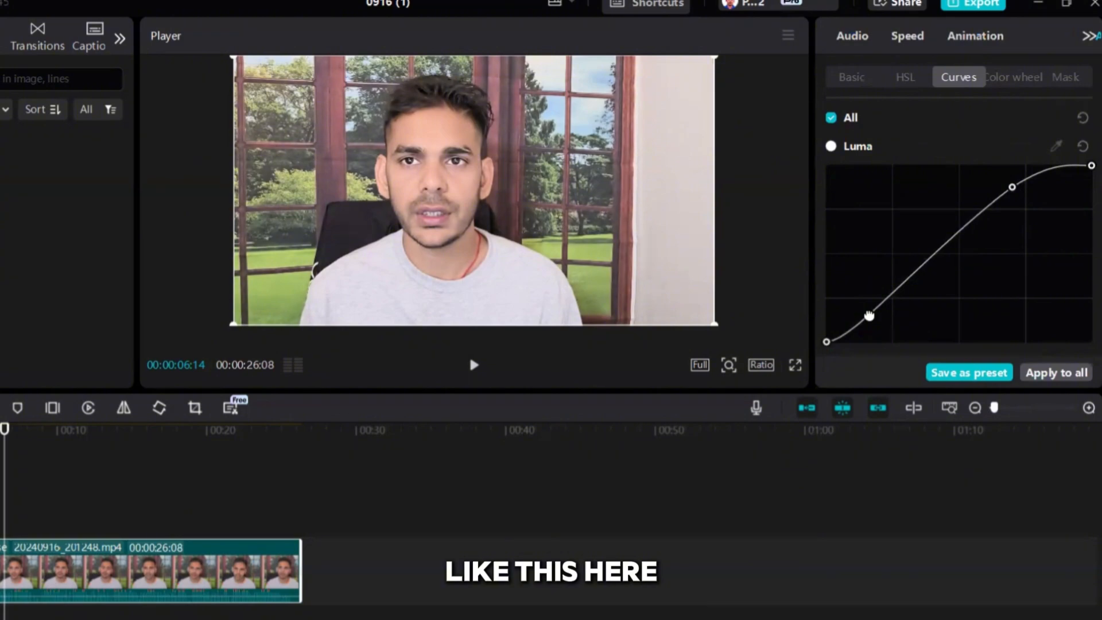
{"action": "left_click_drag", "start_coordinate": [1010, 186], "coordinate": [1016, 197]}
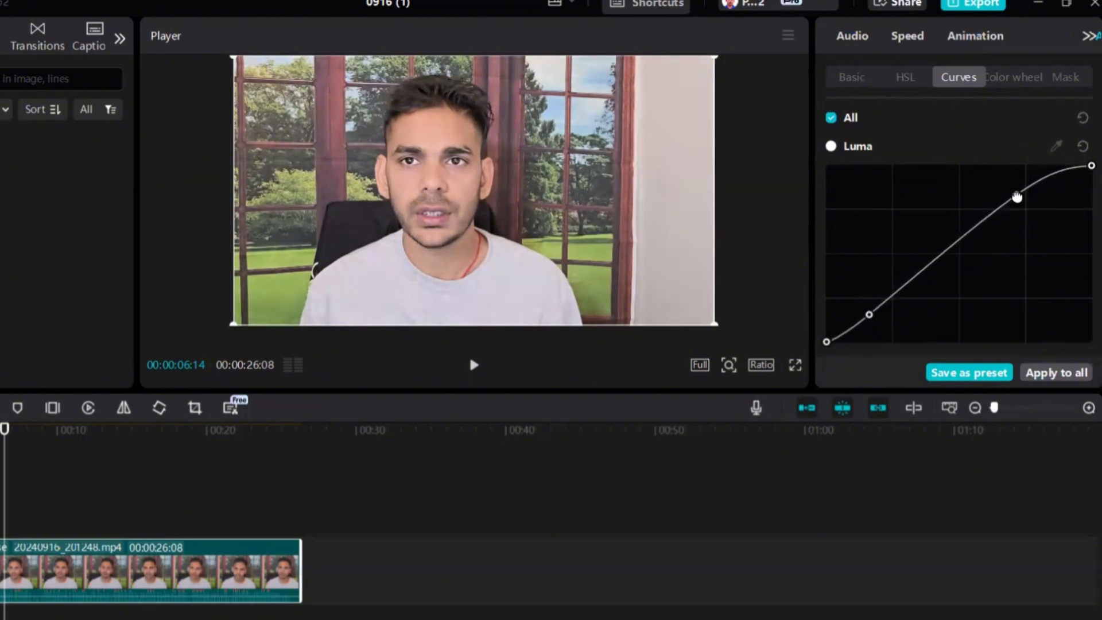
{"action": "left_click", "coordinate": [472, 368]}
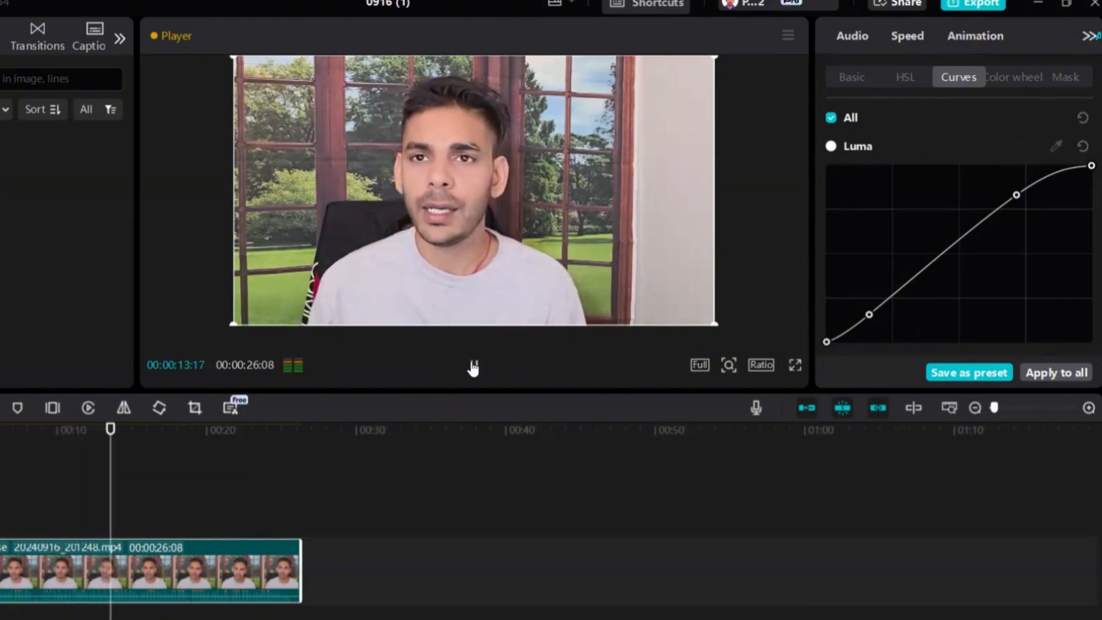
{"action": "left_click", "coordinate": [473, 366]}
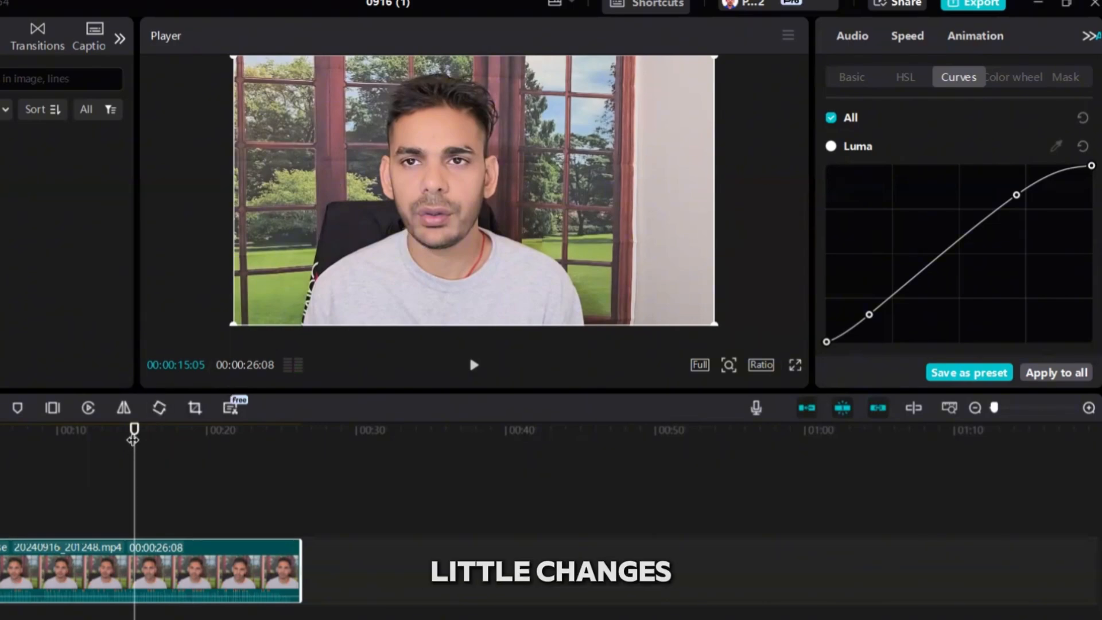
Step: Duplicate the clip onto a new track above the original, starting at 00:00, and mute the upper track
{"action": "left_click_drag", "start_coordinate": [134, 429], "coordinate": [5, 429]}
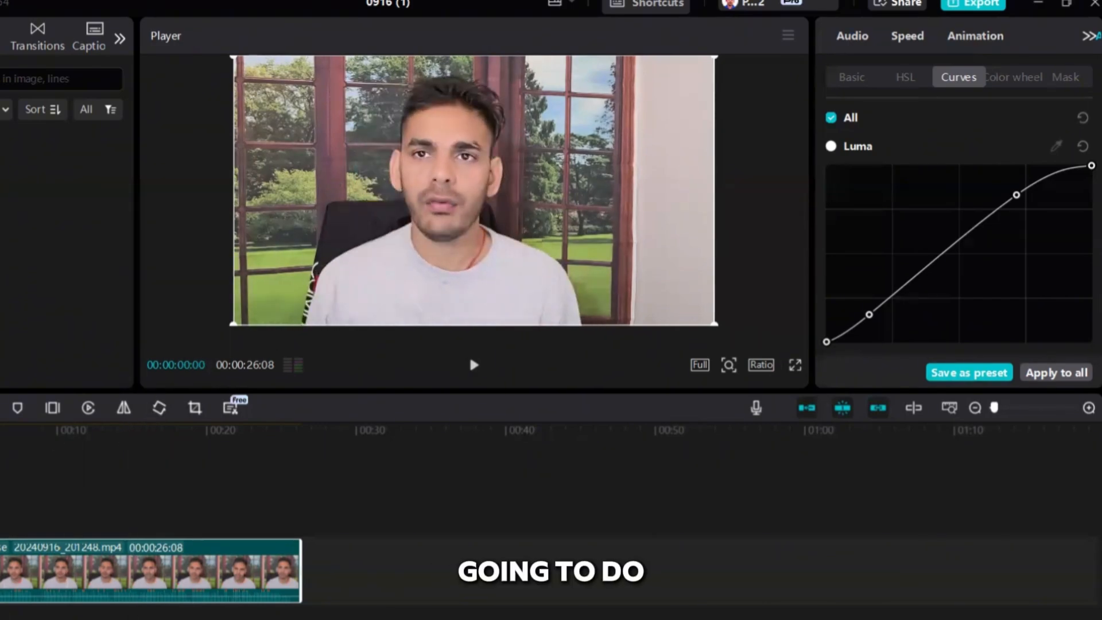
{"action": "right_click", "coordinate": [1, 572]}
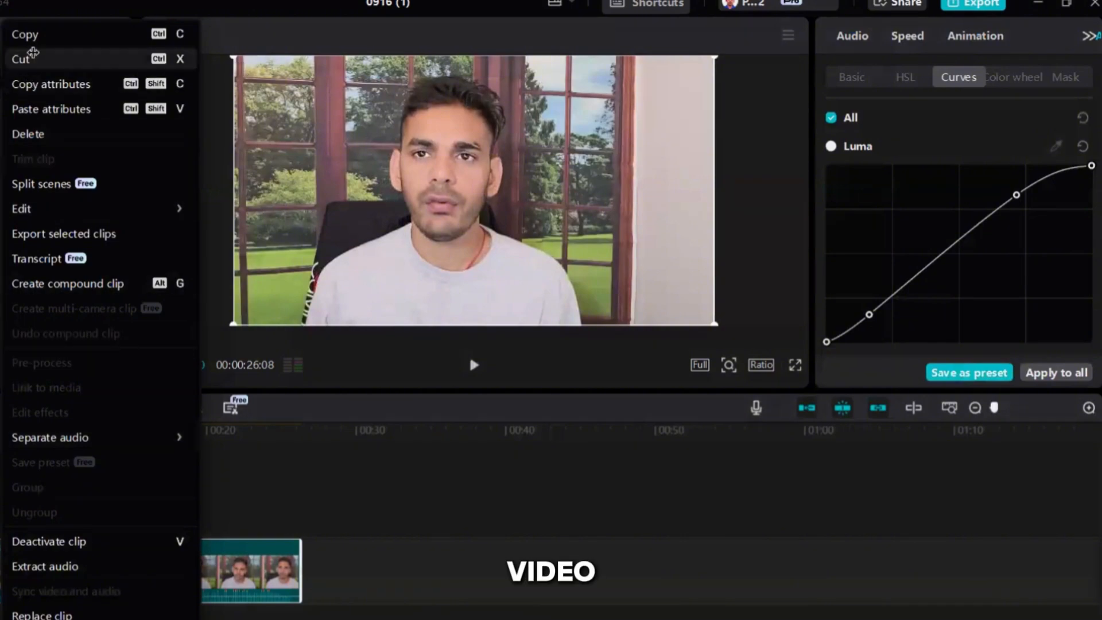
{"action": "left_click", "coordinate": [25, 34]}
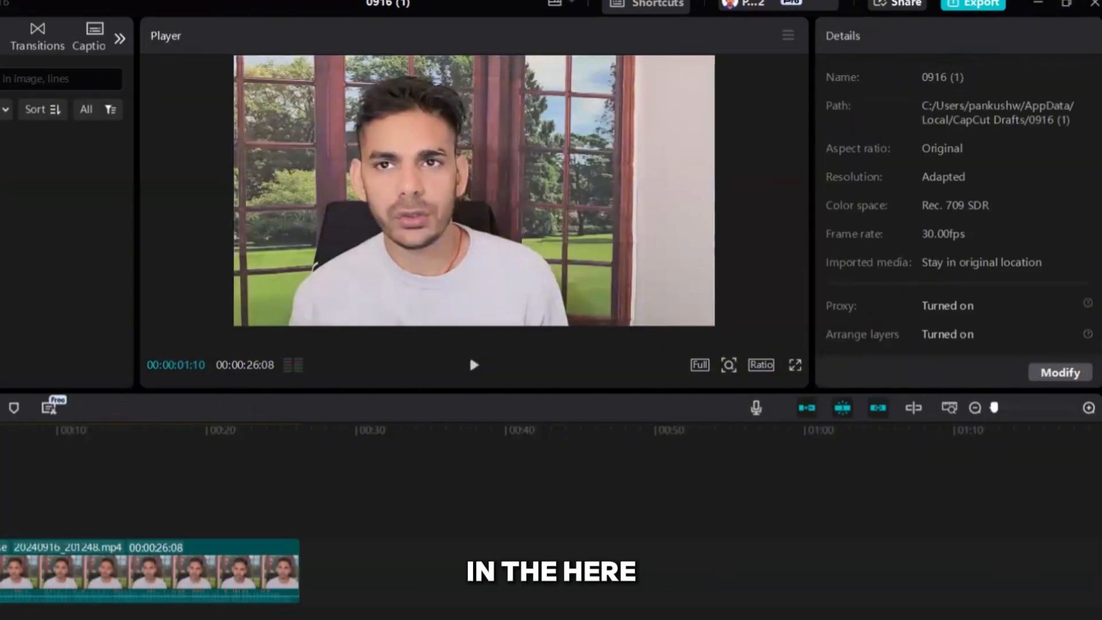
{"action": "key", "text": "ctrl+v"}
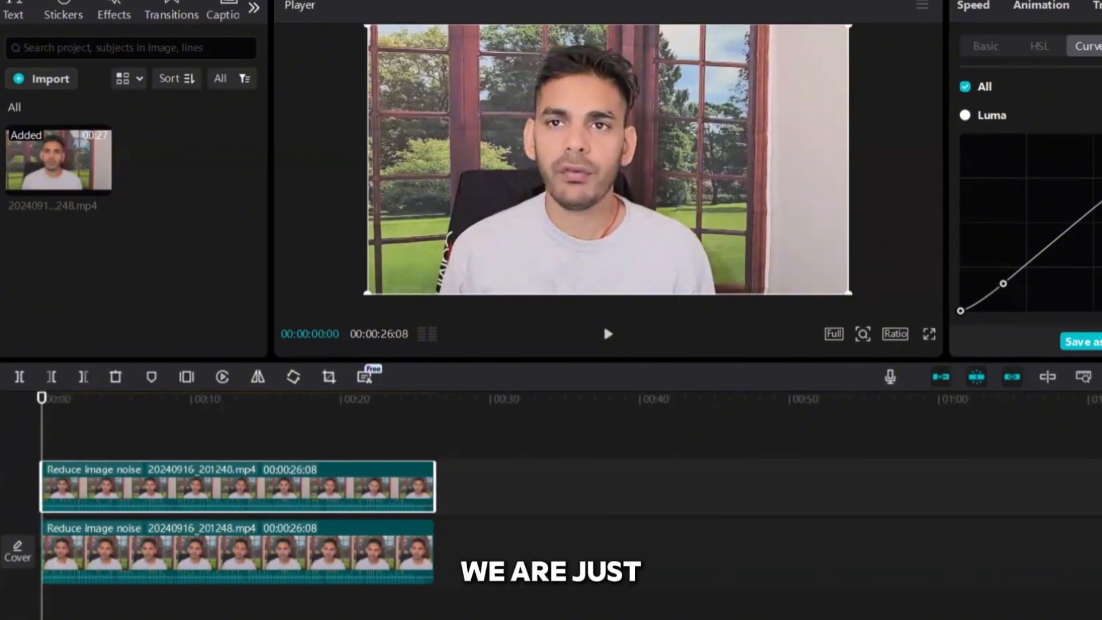
{"action": "left_click", "coordinate": [3, 493]}
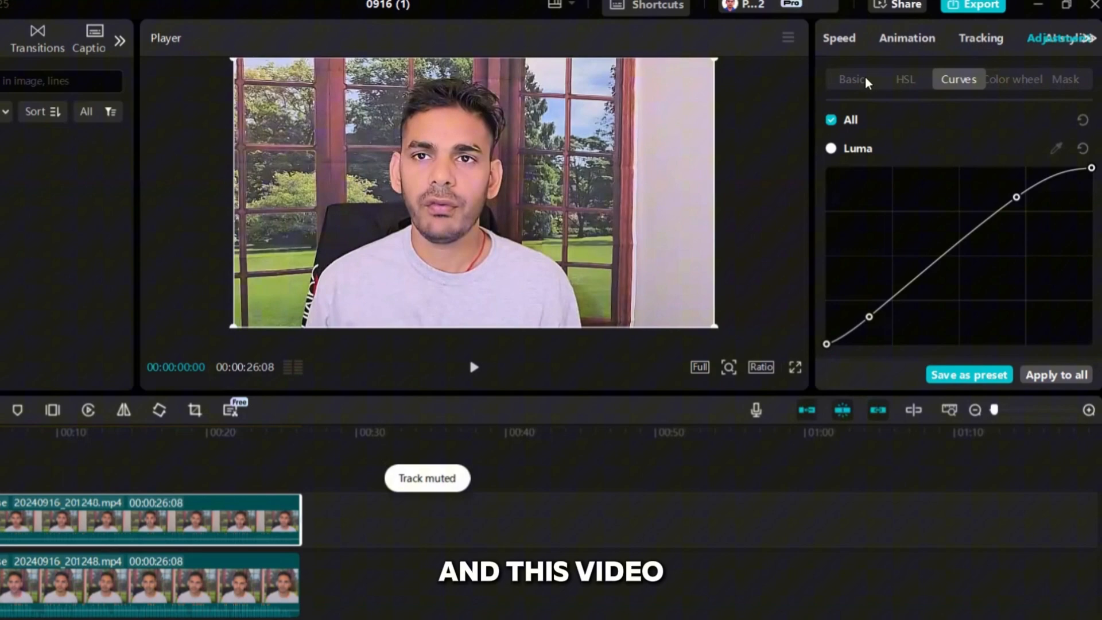
Step: Enlarge the upper copy of the clip uniformly to a scale just above 105%
{"action": "left_click", "coordinate": [851, 81]}
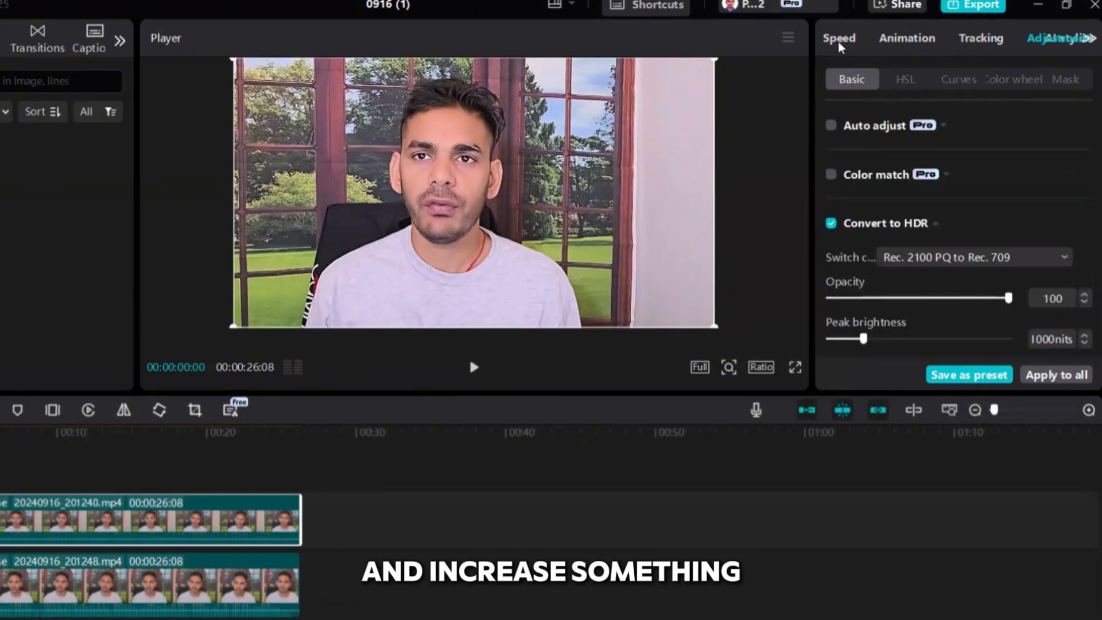
{"action": "left_click", "coordinate": [1087, 39]}
{"action": "left_click", "coordinate": [842, 39]}
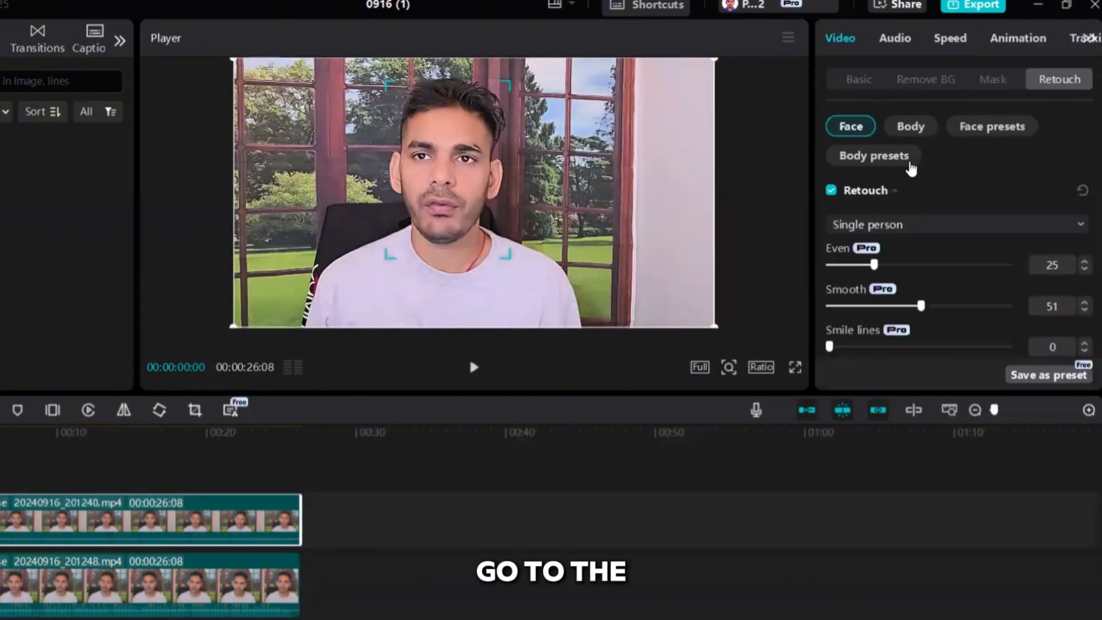
{"action": "left_click", "coordinate": [844, 79]}
{"action": "left_click", "coordinate": [1057, 167]}
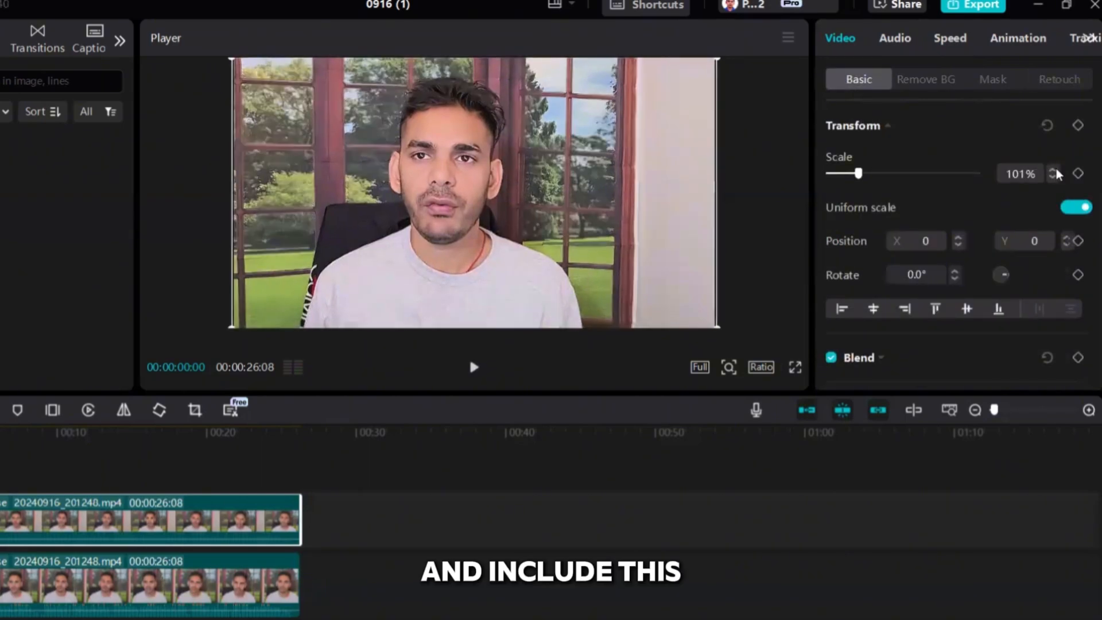
{"action": "left_click", "coordinate": [1056, 168]}
{"action": "left_click", "coordinate": [1057, 167]}
{"action": "left_click", "coordinate": [1057, 168]}
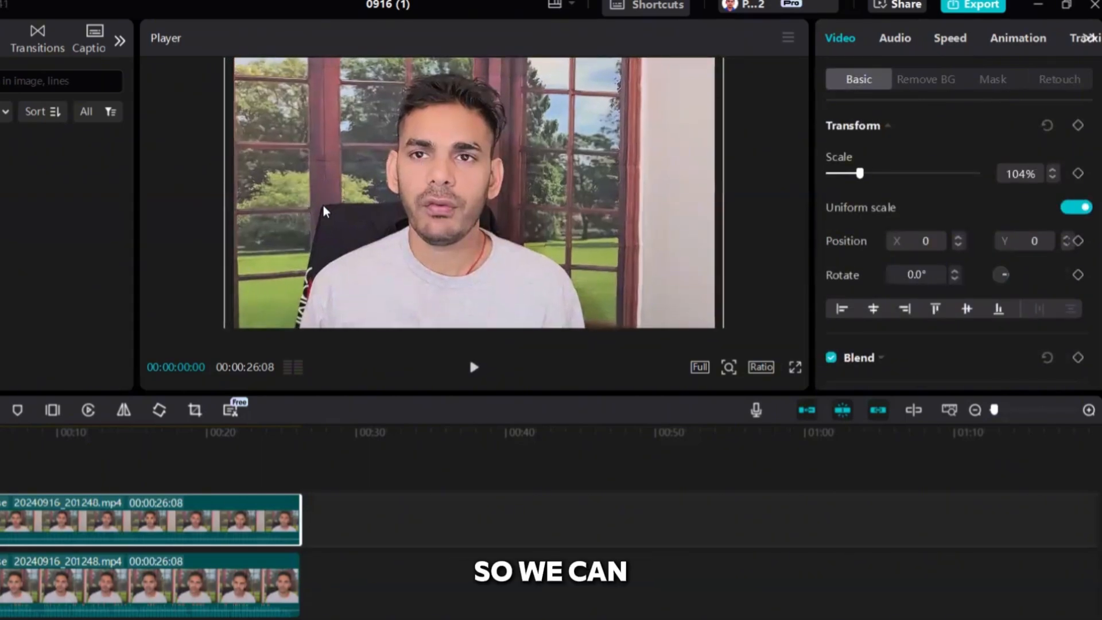
{"action": "left_click", "coordinate": [1054, 170]}
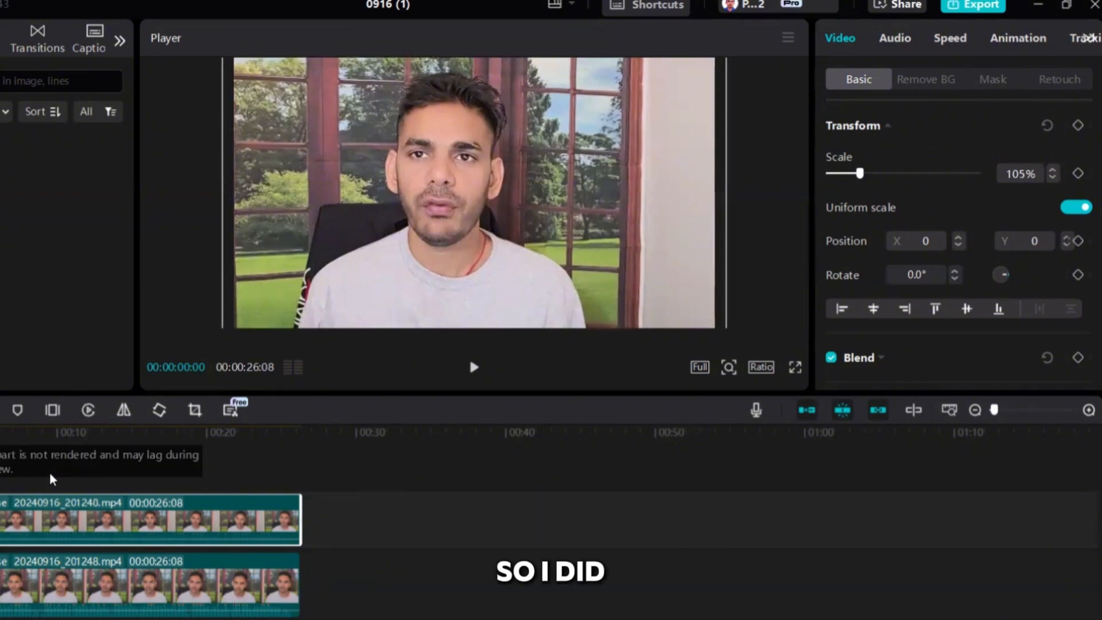
{"action": "left_click", "coordinate": [1054, 170]}
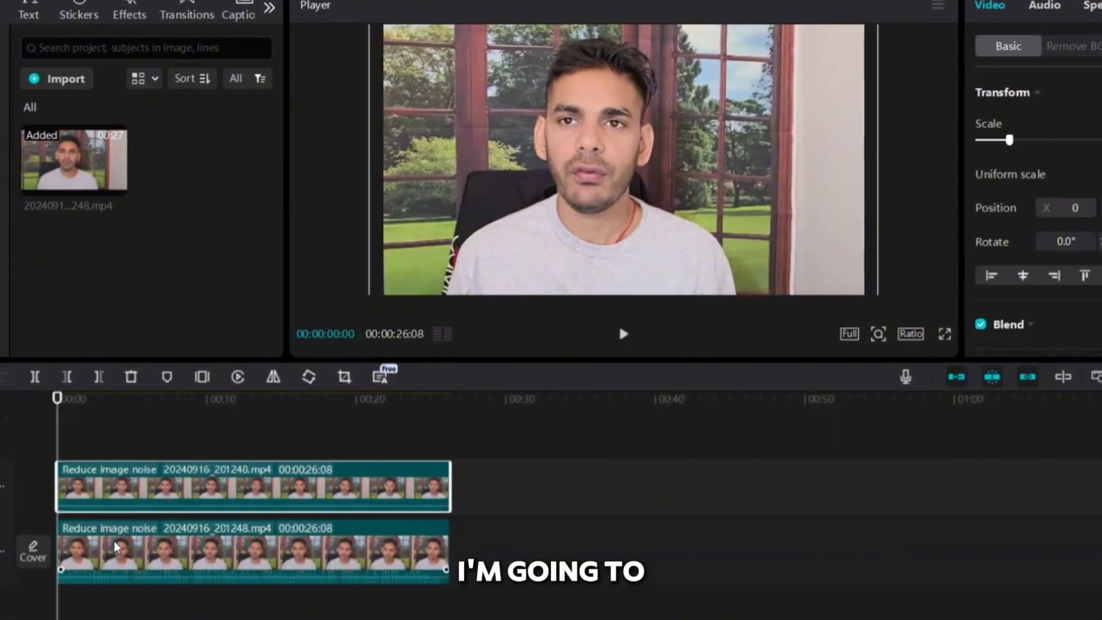
Step: Enable Relight on the lower clip and apply the Teal backlight preset from the Ambient lights
{"action": "left_click", "coordinate": [115, 547]}
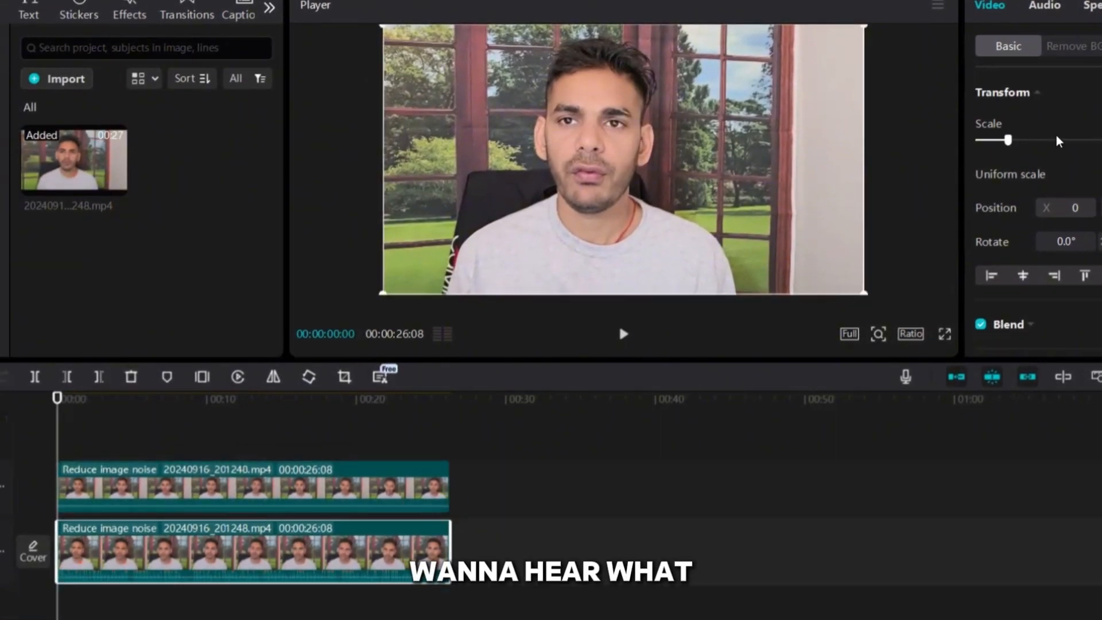
{"action": "scroll", "coordinate": [1057, 141], "scroll_direction": "down", "scroll_amount": 3}
{"action": "scroll", "coordinate": [1060, 134], "scroll_direction": "down", "scroll_amount": 5}
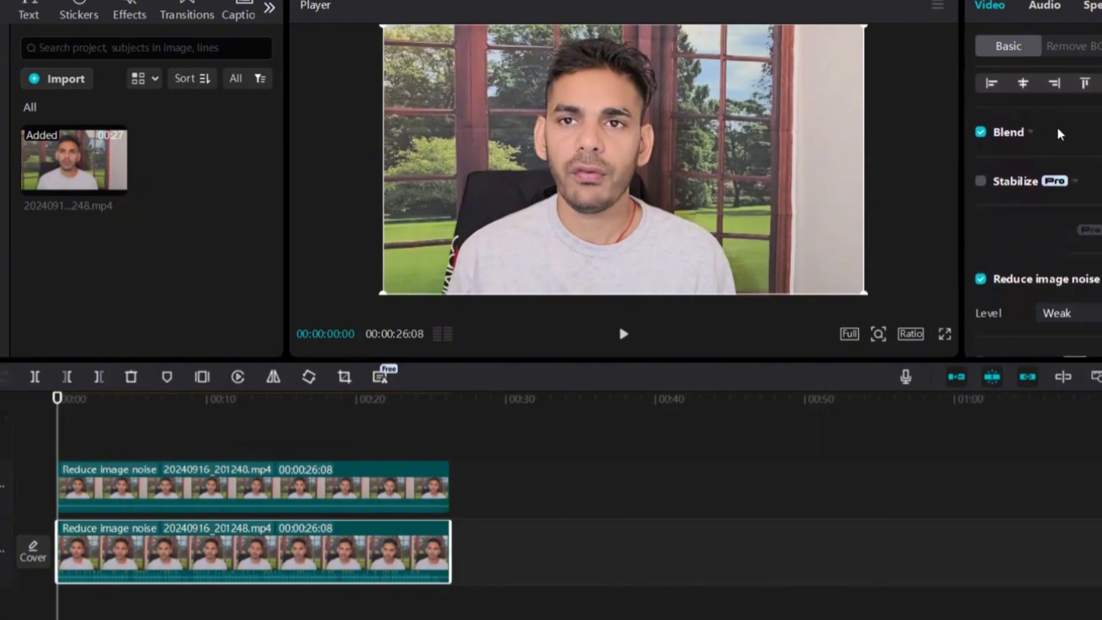
{"action": "scroll", "coordinate": [985, 162], "scroll_direction": "down", "scroll_amount": 3}
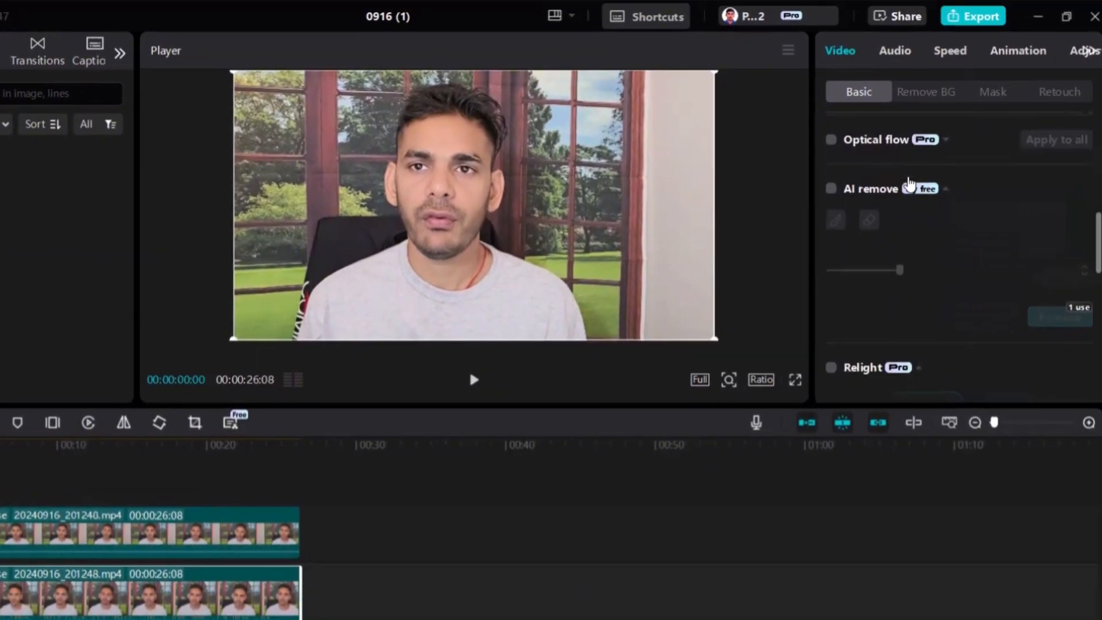
{"action": "left_click", "coordinate": [832, 306]}
{"action": "scroll", "coordinate": [925, 238], "scroll_direction": "down", "scroll_amount": 6}
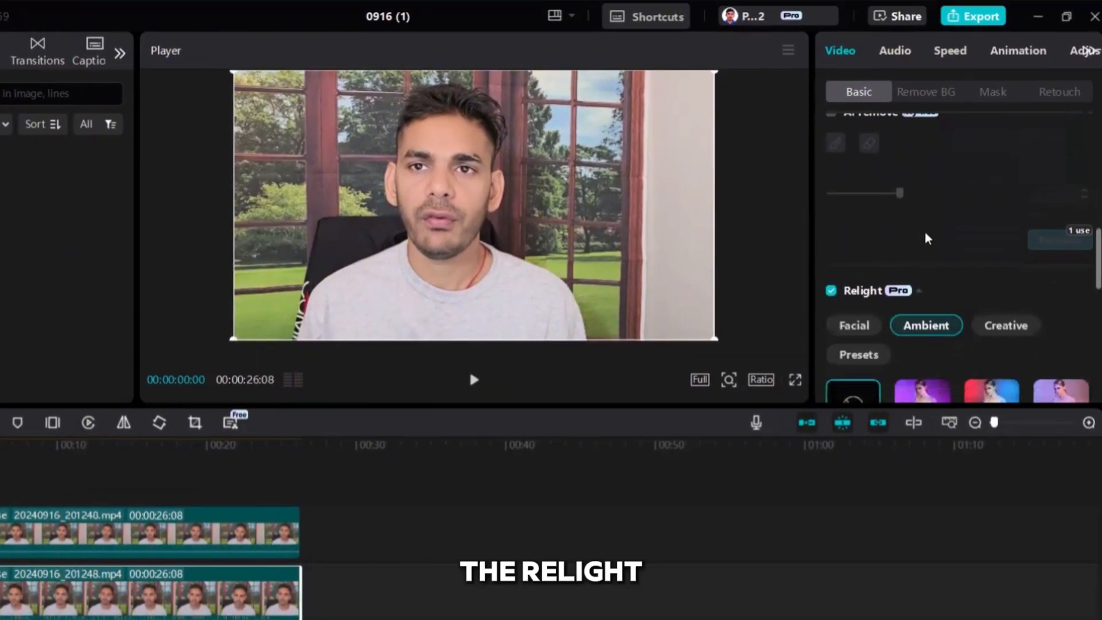
{"action": "scroll", "coordinate": [927, 236], "scroll_direction": "up", "scroll_amount": 4}
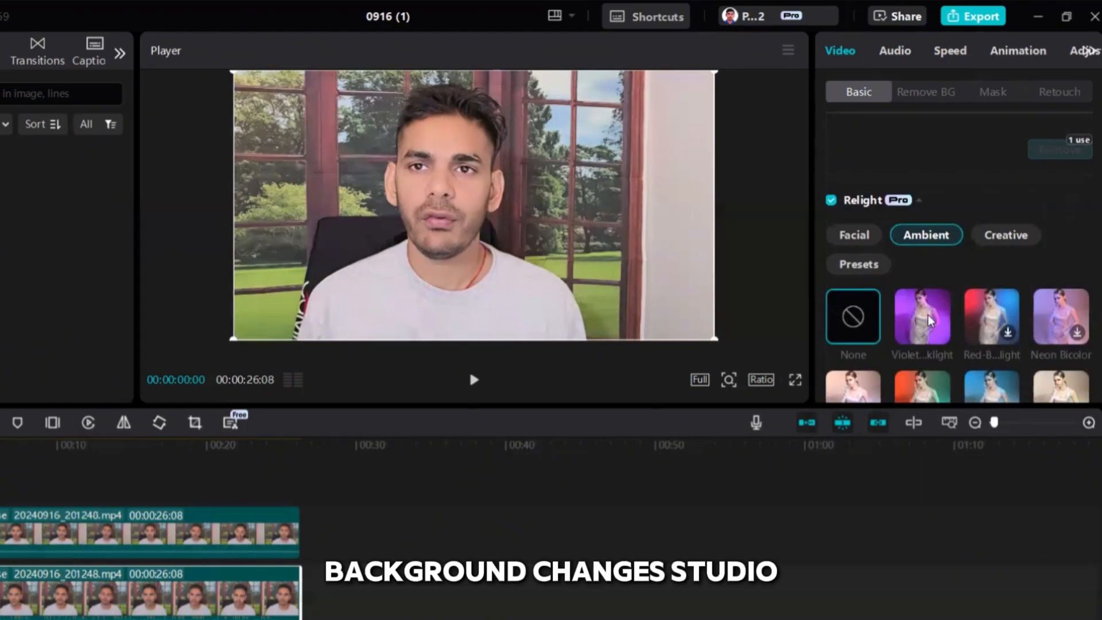
{"action": "scroll", "coordinate": [922, 319], "scroll_direction": "down", "scroll_amount": 2}
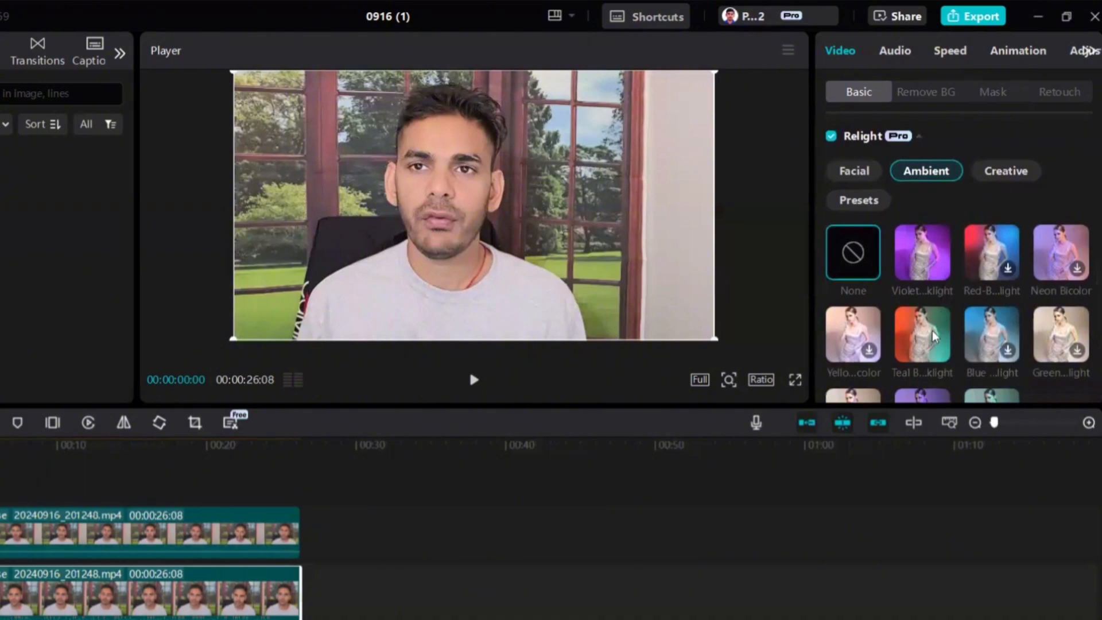
{"action": "left_click", "coordinate": [933, 336]}
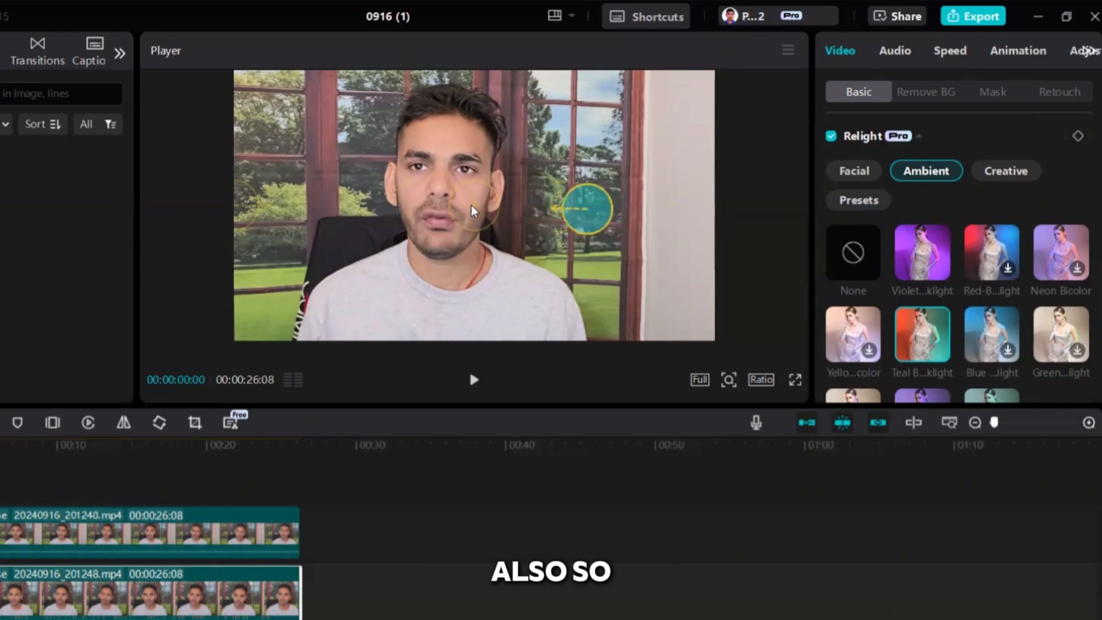
Step: Move Light 1 inward over the window beside the subject and set its color to purple 7700B2
{"action": "scroll", "coordinate": [951, 278], "scroll_direction": "down", "scroll_amount": 5}
{"action": "left_click", "coordinate": [856, 323]}
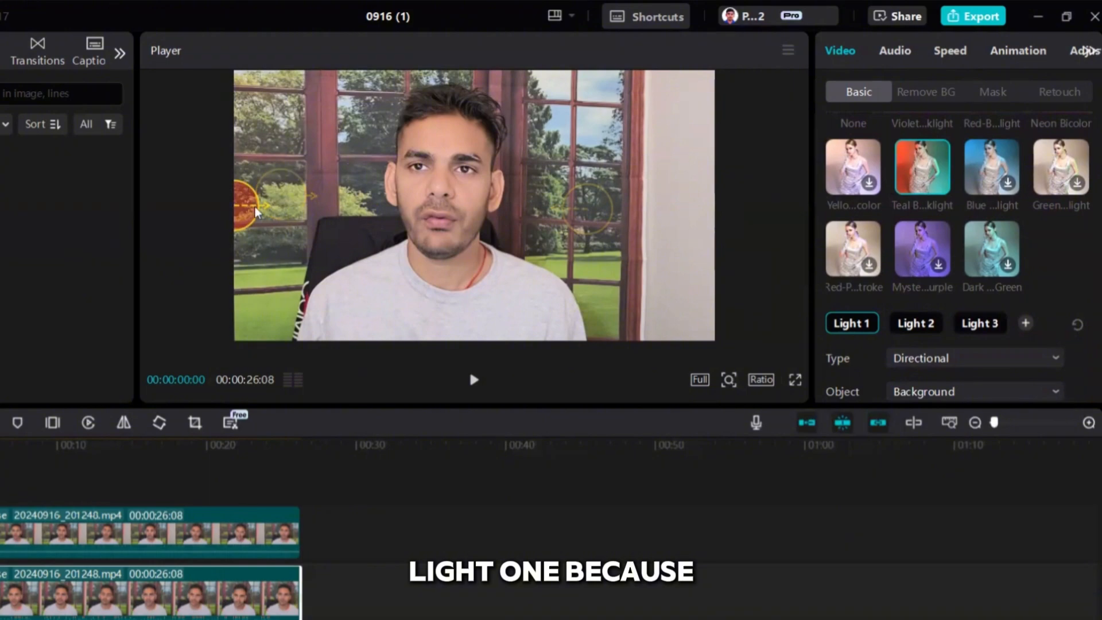
{"action": "mouse_move", "coordinate": [254, 206]}
{"action": "left_mouse_down"}
{"action": "mouse_move", "coordinate": [283, 190]}
{"action": "mouse_move", "coordinate": [270, 184]}
{"action": "left_mouse_up"}
{"action": "scroll", "coordinate": [918, 284], "scroll_direction": "down", "scroll_amount": 1}
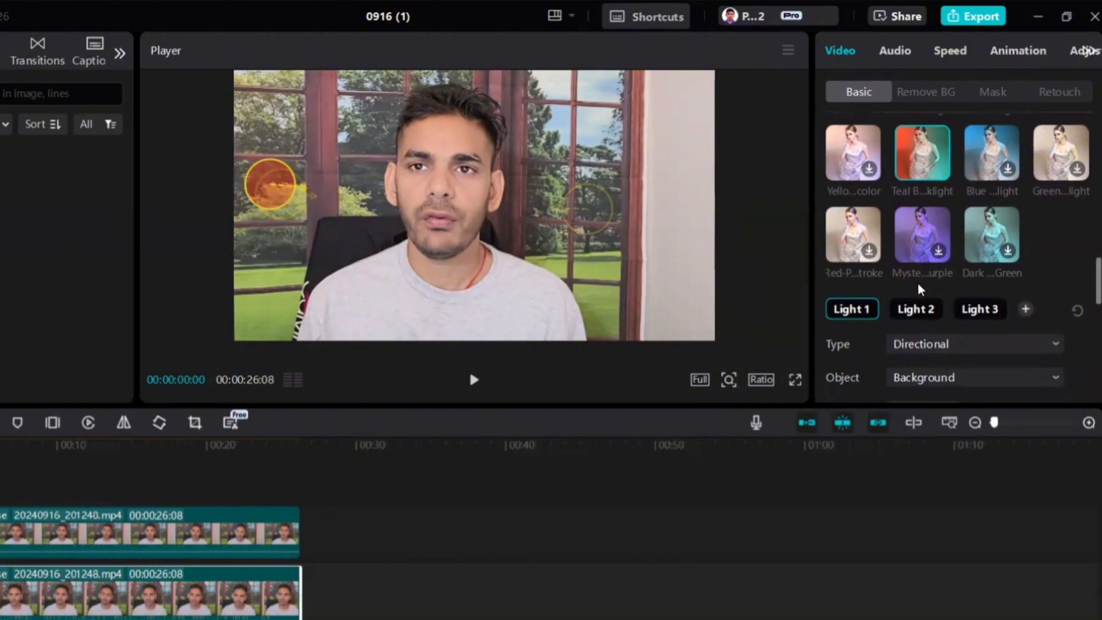
{"action": "scroll", "coordinate": [918, 284], "scroll_direction": "down", "scroll_amount": 3}
{"action": "left_click", "coordinate": [955, 317]}
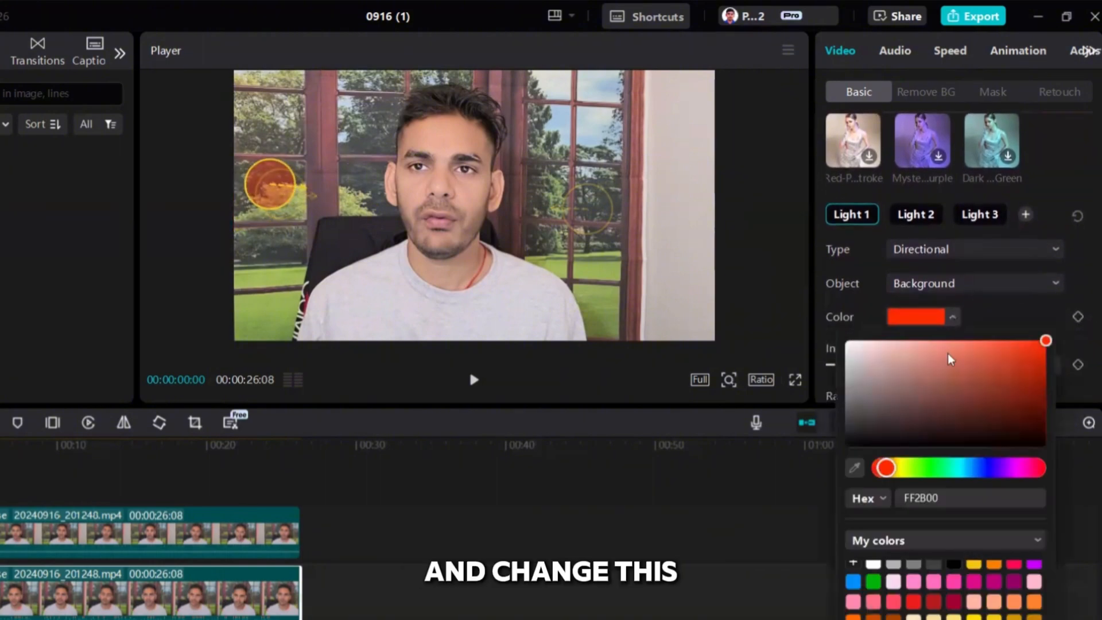
{"action": "scroll", "coordinate": [944, 586], "scroll_direction": "down", "scroll_amount": 5}
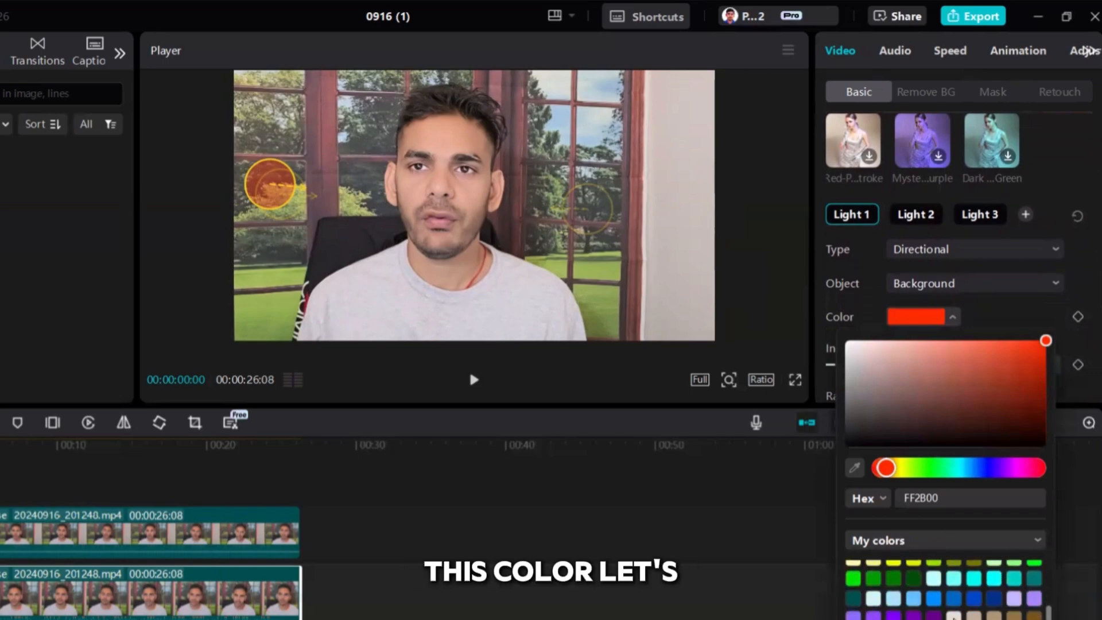
{"action": "left_click", "coordinate": [914, 615]}
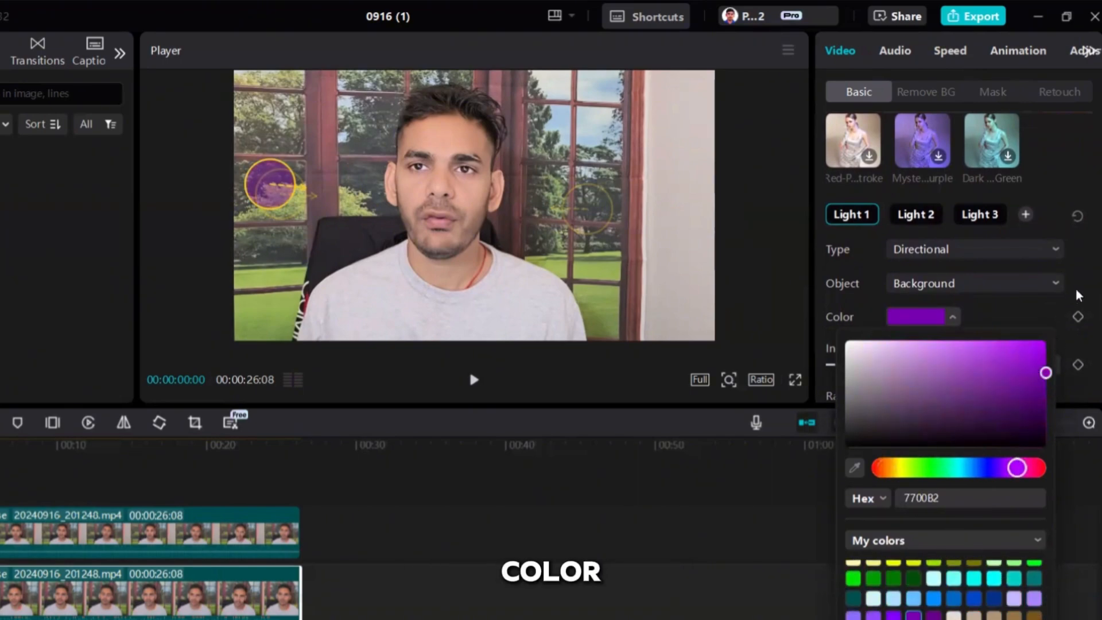
{"action": "left_click", "coordinate": [1090, 269]}
Step: Set Light 1's intensity to 87, move it closer to the head at about X -1227, Y 131, and adjust its radius slightly
{"action": "left_click_drag", "start_coordinate": [930, 366], "coordinate": [956, 363]}
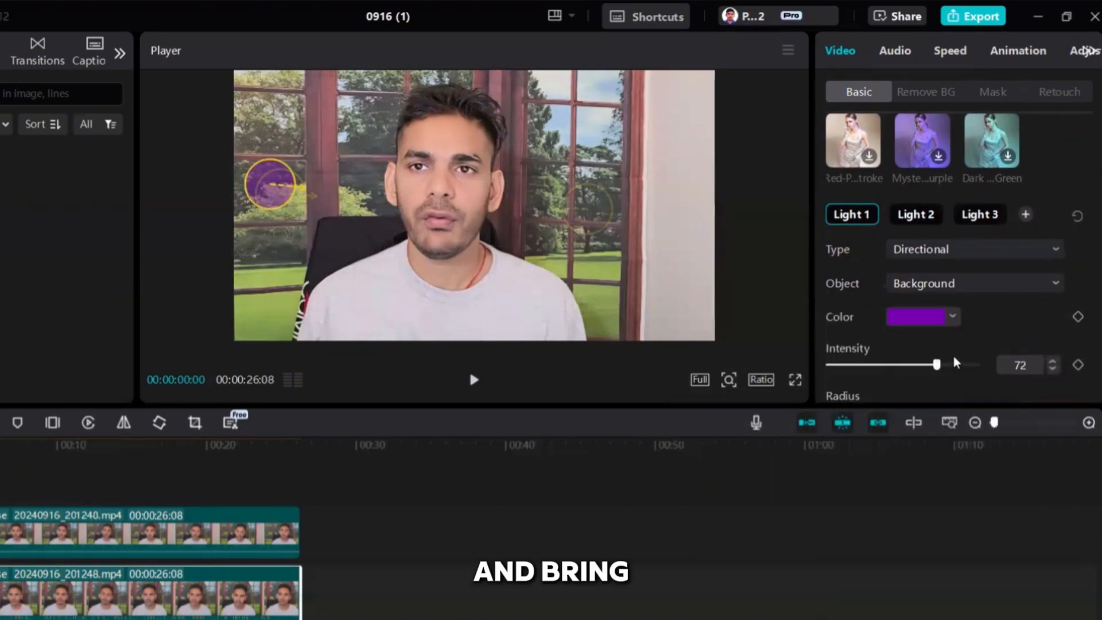
{"action": "left_click_drag", "start_coordinate": [257, 196], "coordinate": [305, 194]}
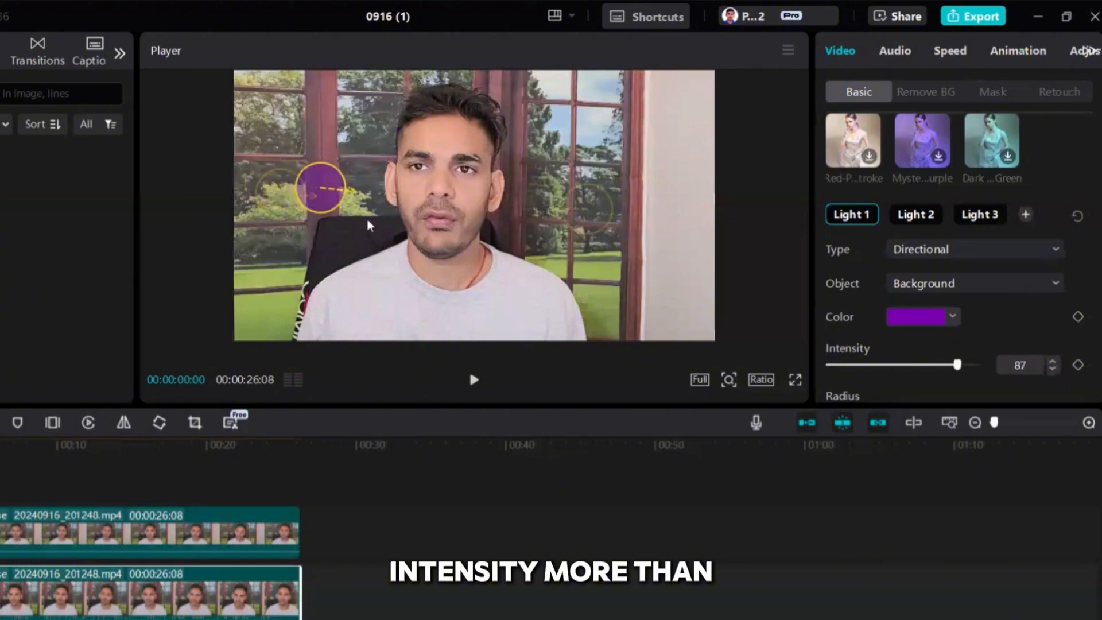
{"action": "scroll", "coordinate": [856, 340], "scroll_direction": "down", "scroll_amount": 4}
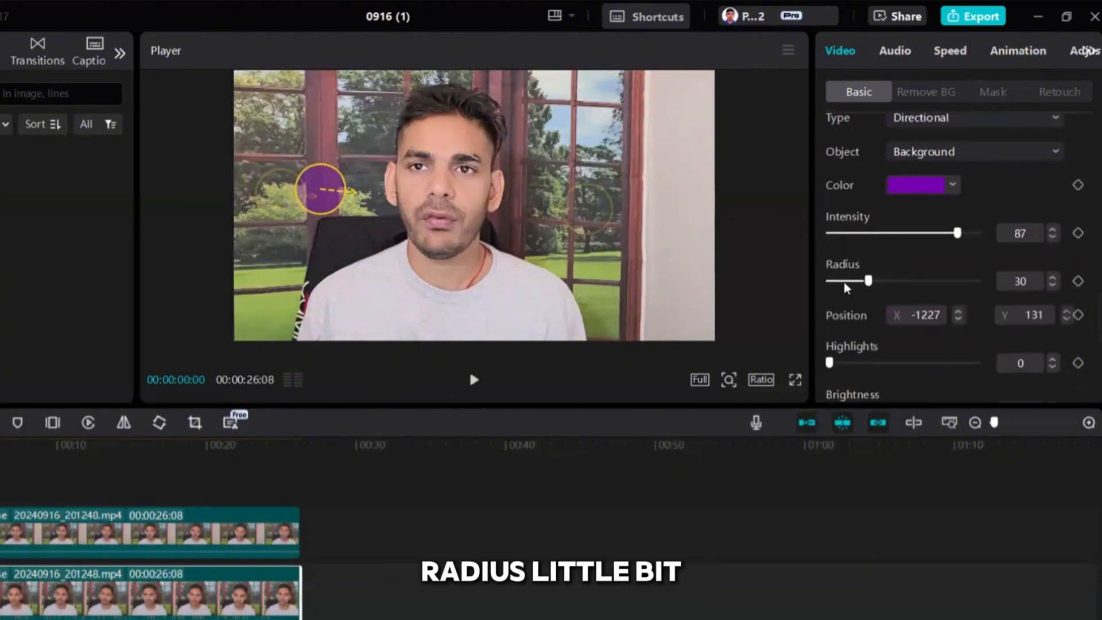
{"action": "left_click_drag", "start_coordinate": [817, 284], "coordinate": [873, 281]}
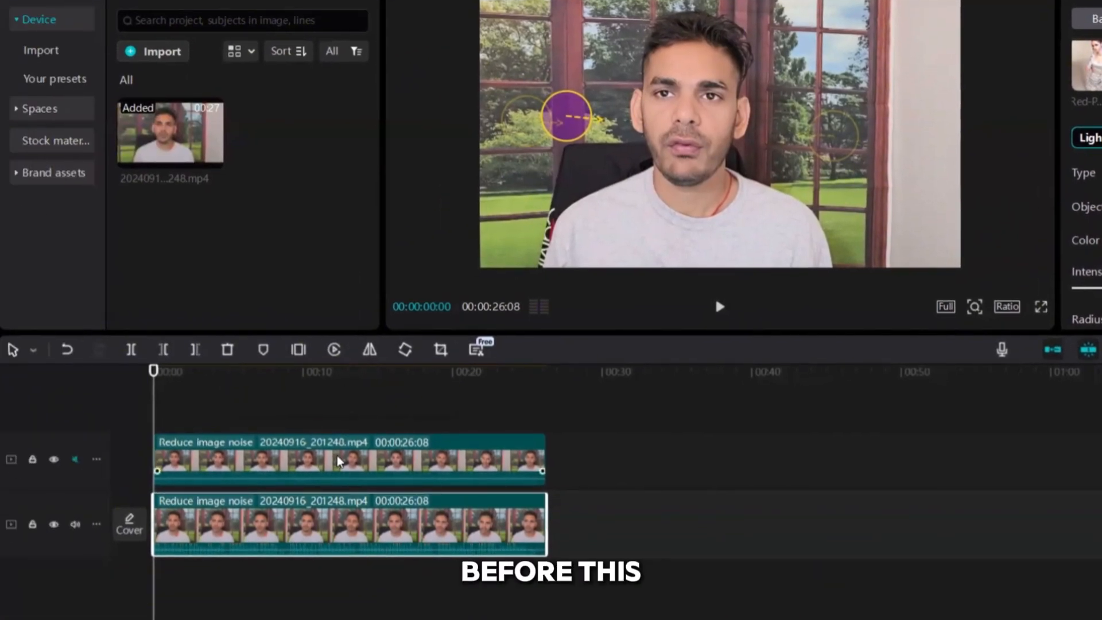
Step: Remove the background from the upper clip with Auto removal
{"action": "left_click", "coordinate": [353, 456]}
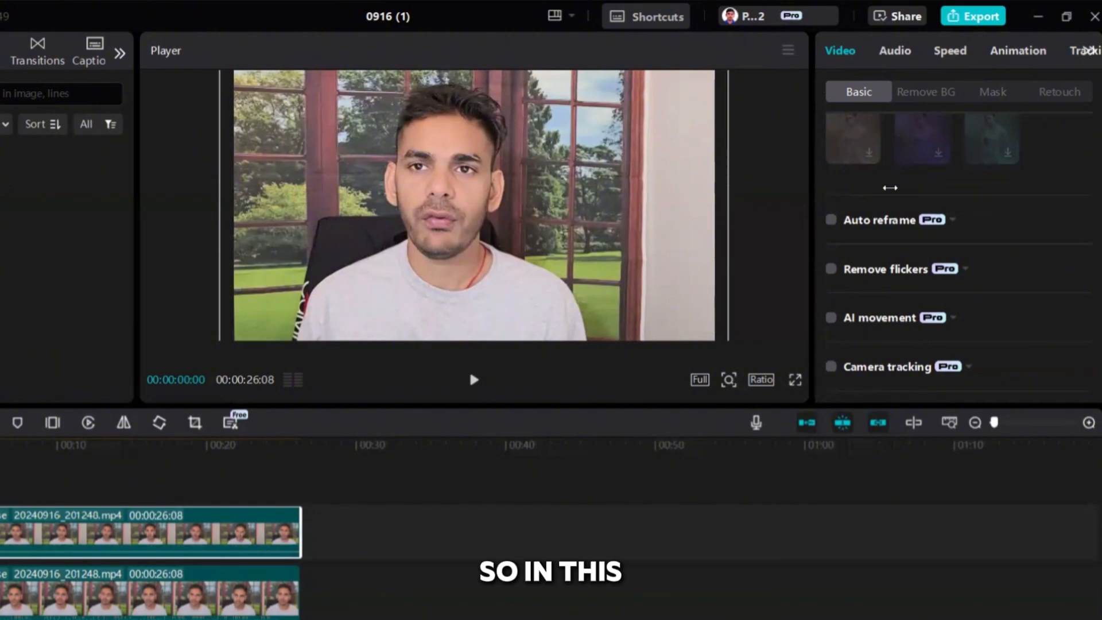
{"action": "scroll", "coordinate": [892, 183], "scroll_direction": "up", "scroll_amount": 10}
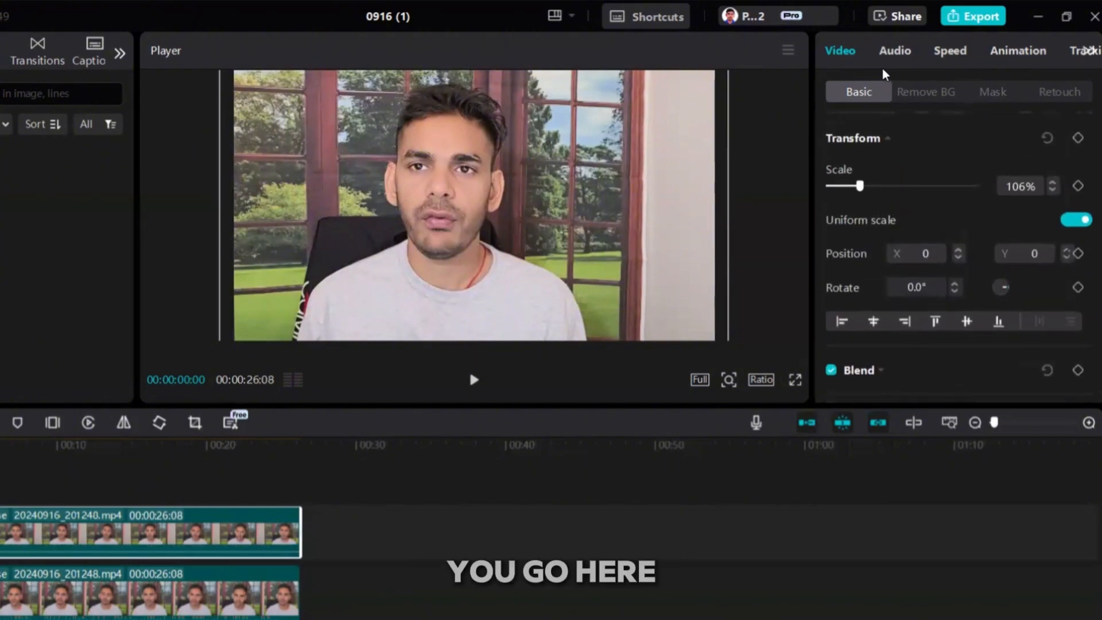
{"action": "left_click", "coordinate": [924, 91]}
{"action": "left_click", "coordinate": [832, 139]}
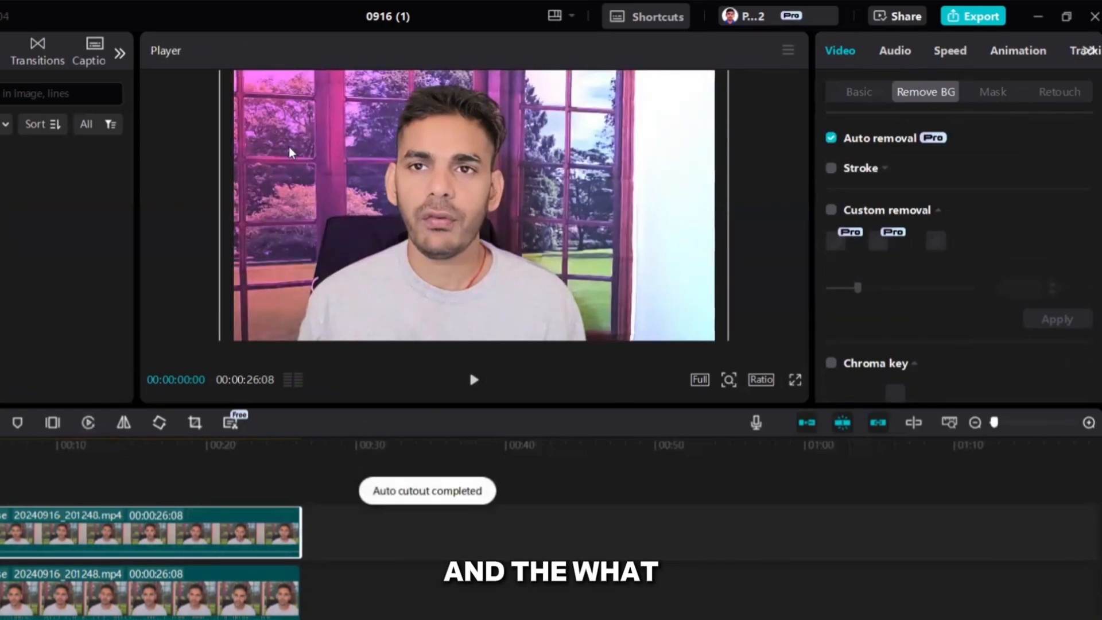
Step: Select the lower clip and bring up its Relight settings with the Ambient presets
{"action": "left_click", "coordinate": [3, 597]}
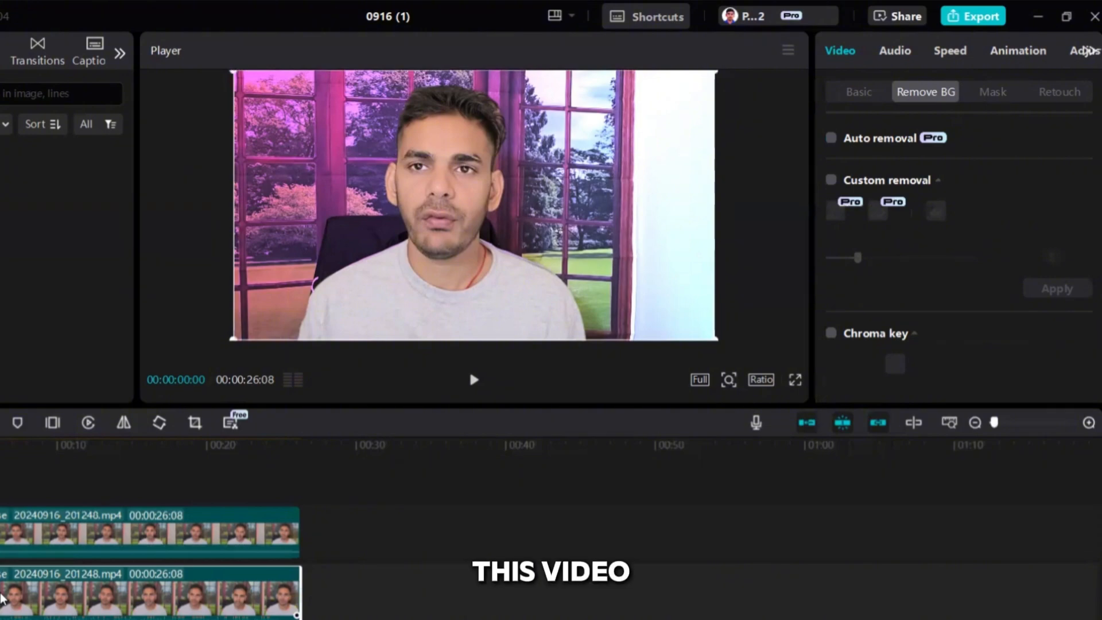
{"action": "left_click", "coordinate": [849, 93]}
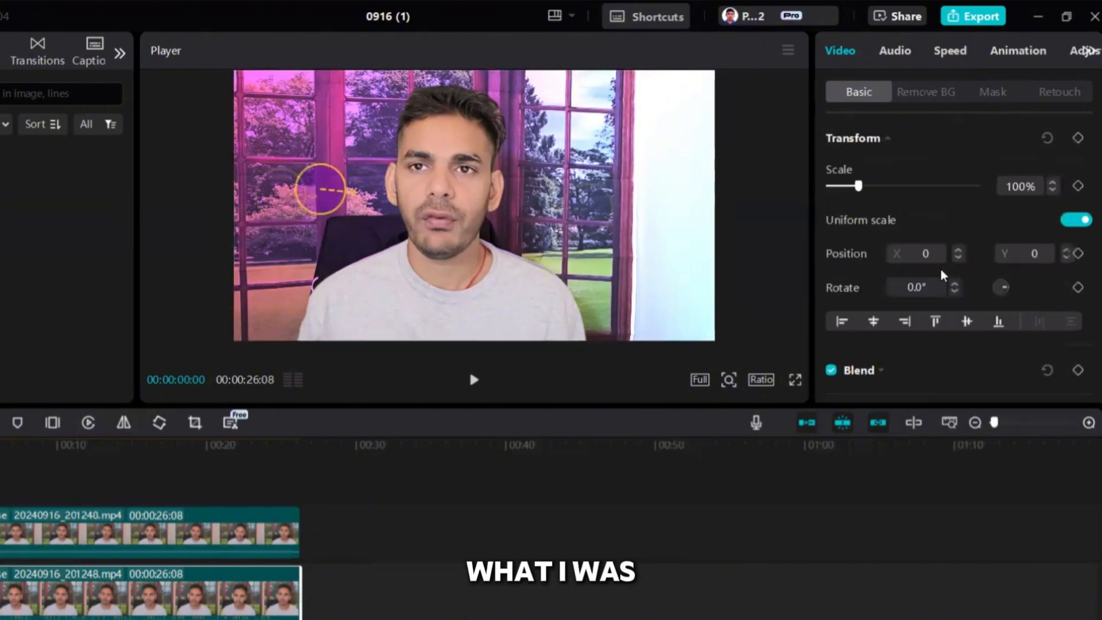
{"action": "scroll", "coordinate": [940, 267], "scroll_direction": "down", "scroll_amount": 10}
{"action": "scroll", "coordinate": [916, 274], "scroll_direction": "down", "scroll_amount": 6}
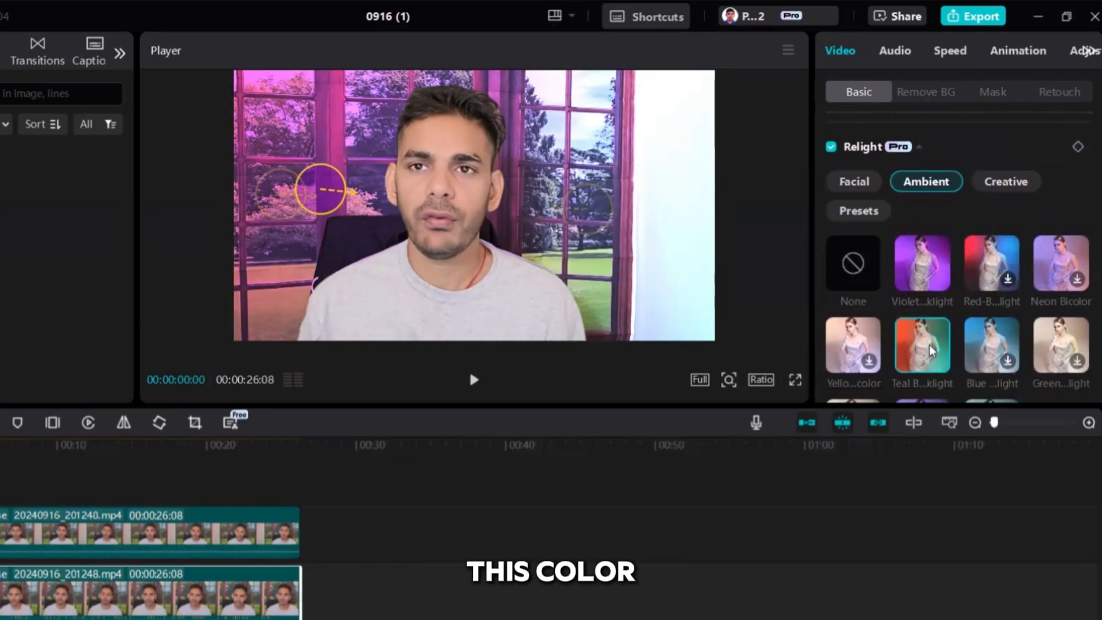
{"action": "scroll", "coordinate": [941, 259], "scroll_direction": "down", "scroll_amount": 2}
{"action": "scroll", "coordinate": [941, 255], "scroll_direction": "down", "scroll_amount": 3}
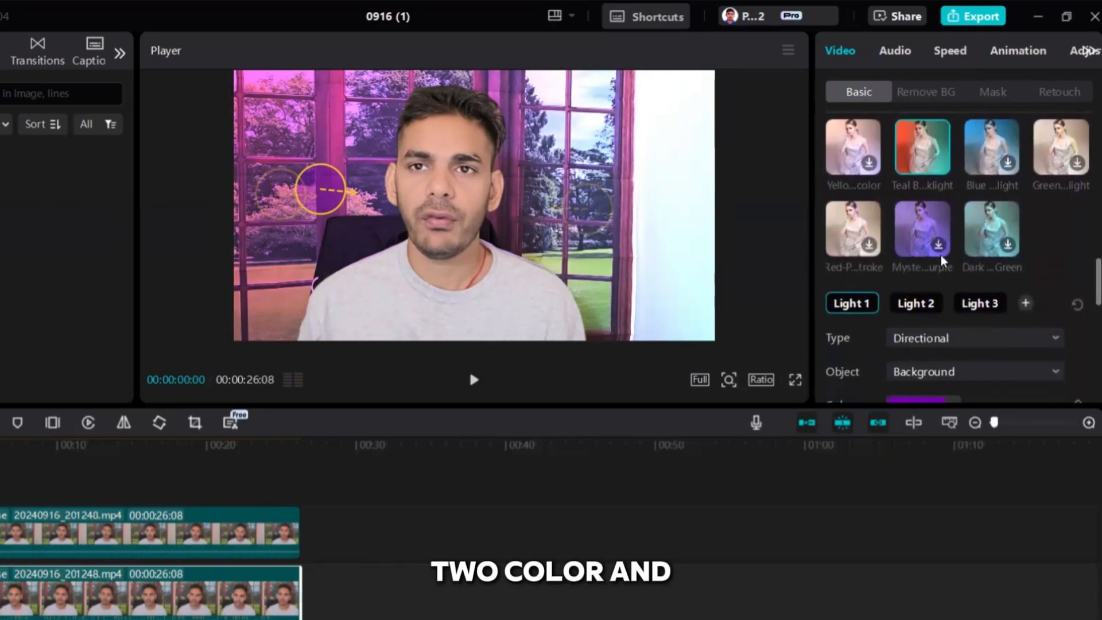
Step: Try the Mysterious purple ambient preset on the lower clip and switch back to the Teal backlight preset
{"action": "left_click", "coordinate": [916, 218]}
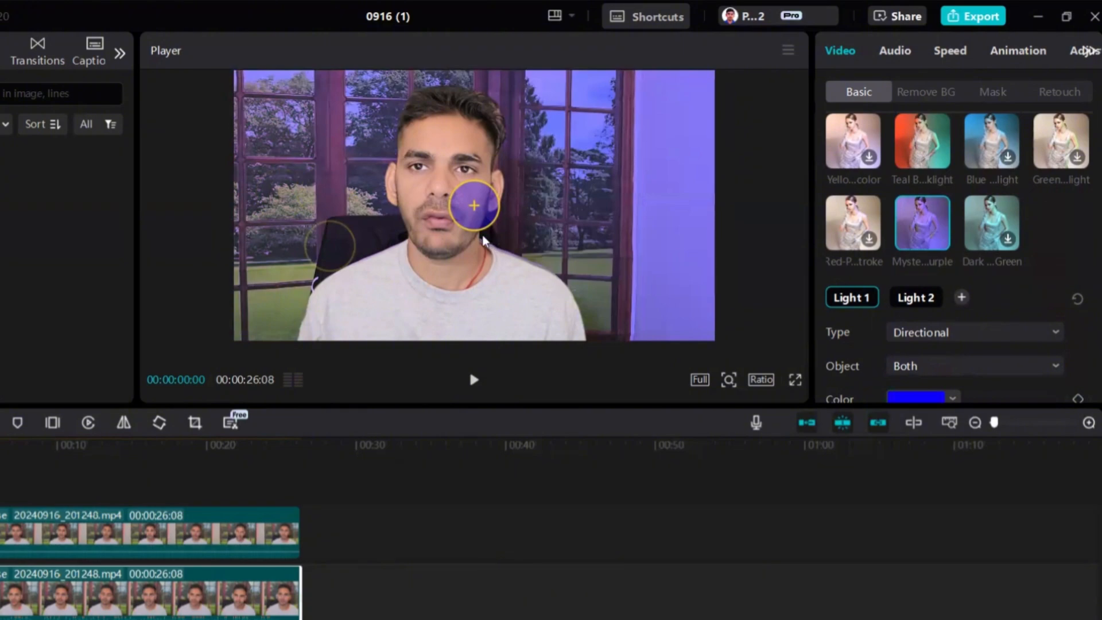
{"action": "left_click", "coordinate": [932, 142]}
{"action": "scroll", "coordinate": [949, 249], "scroll_direction": "down", "scroll_amount": 2}
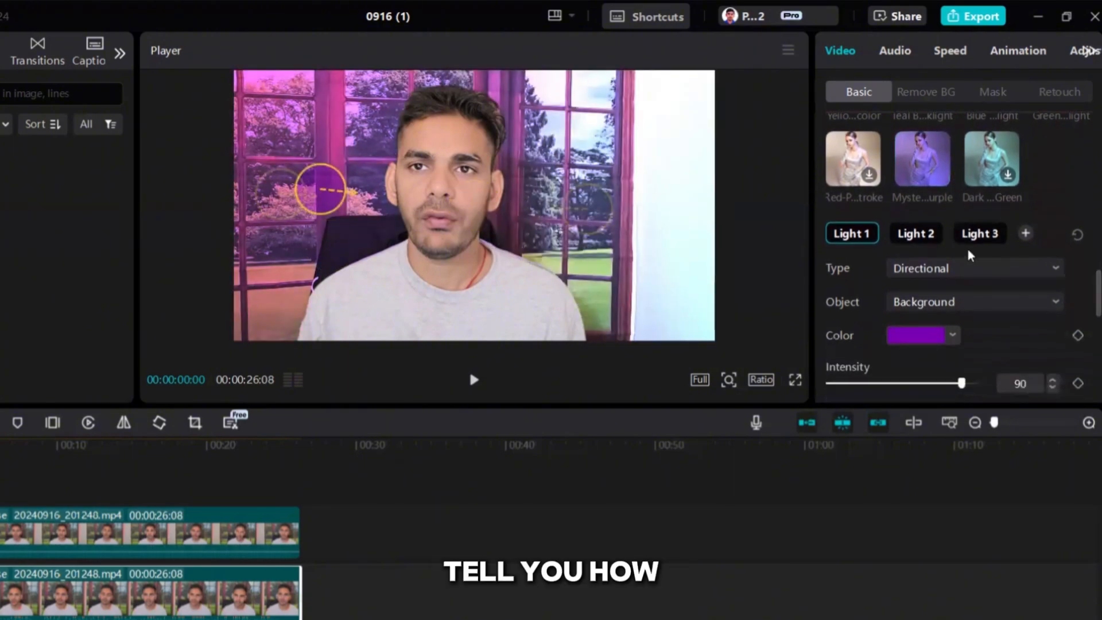
Step: Move Light 3 across the subject onto the white wall and place Light 1 over the purple window at about X -1255, Y 131
{"action": "scroll", "coordinate": [967, 248], "scroll_direction": "down", "scroll_amount": 2}
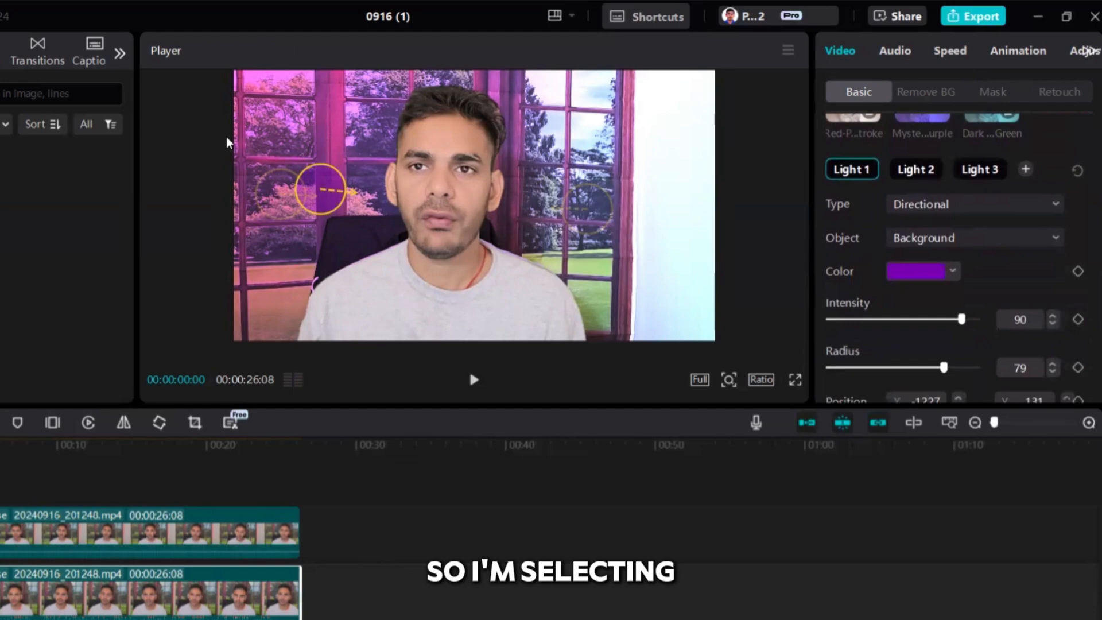
{"action": "left_click_drag", "start_coordinate": [329, 195], "coordinate": [367, 197]}
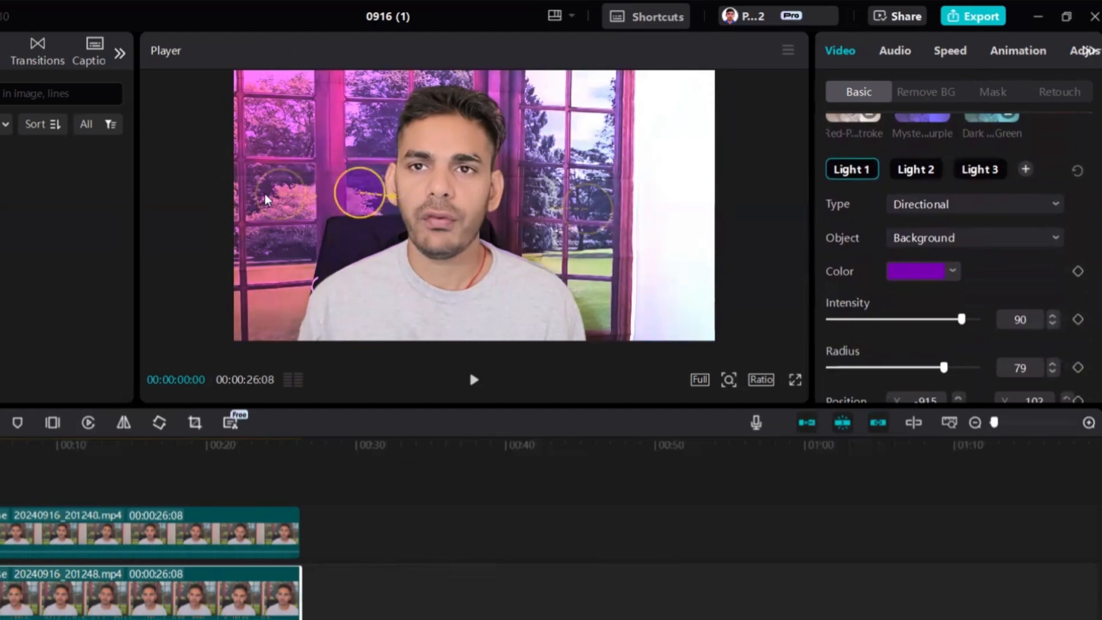
{"action": "mouse_move", "coordinate": [266, 200]}
{"action": "left_mouse_down"}
{"action": "mouse_move", "coordinate": [455, 258]}
{"action": "mouse_move", "coordinate": [648, 208]}
{"action": "left_mouse_up"}
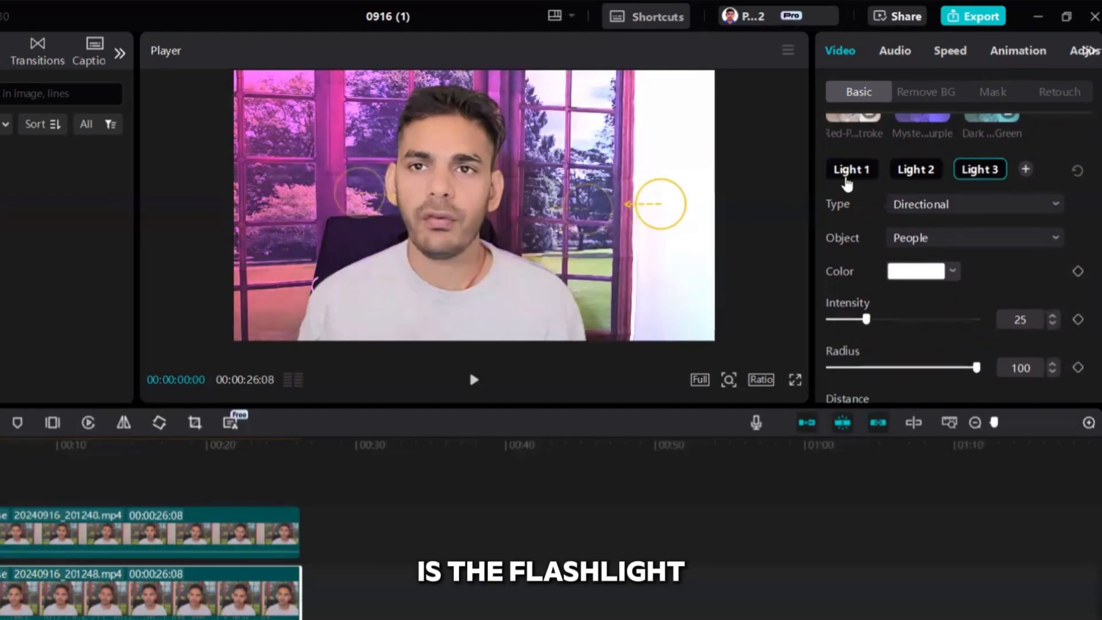
{"action": "left_click", "coordinate": [847, 179]}
{"action": "left_click_drag", "start_coordinate": [315, 199], "coordinate": [320, 206]}
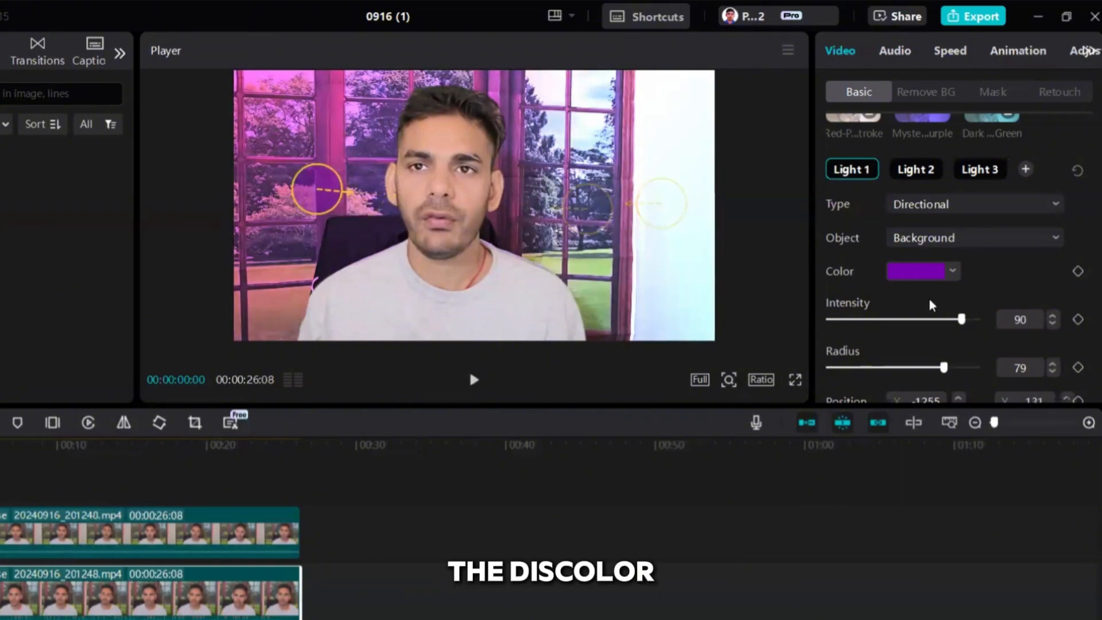
Step: Set Light 1's intensity to 92, radius to 53 and highlights to 18, with brightness at 35
{"action": "left_click_drag", "start_coordinate": [962, 319], "coordinate": [965, 320]}
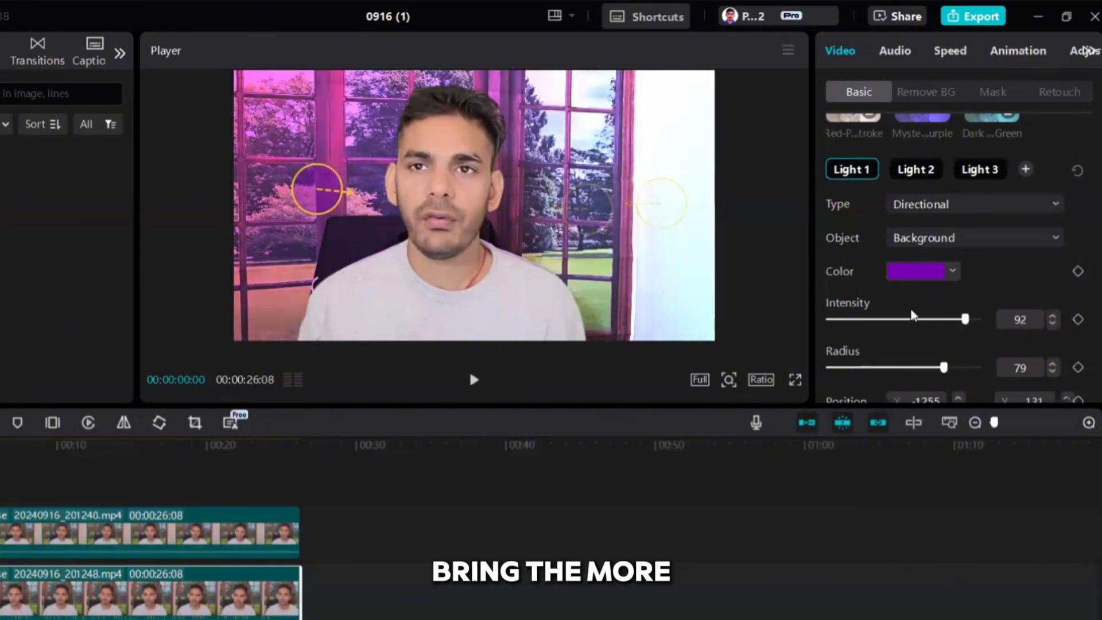
{"action": "scroll", "coordinate": [912, 306], "scroll_direction": "down", "scroll_amount": 2}
{"action": "mouse_move", "coordinate": [893, 305]}
{"action": "left_mouse_down"}
{"action": "mouse_move", "coordinate": [838, 307]}
{"action": "mouse_move", "coordinate": [902, 308]}
{"action": "left_mouse_up"}
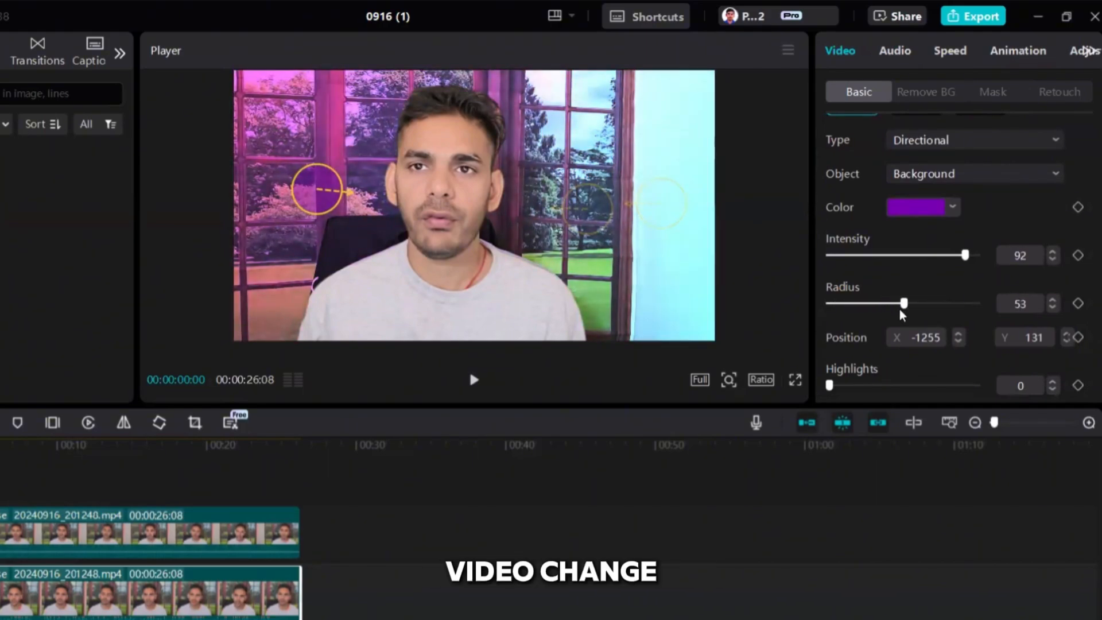
{"action": "scroll", "coordinate": [901, 309], "scroll_direction": "down", "scroll_amount": 2}
{"action": "left_click_drag", "start_coordinate": [829, 323], "coordinate": [859, 323]}
{"action": "left_click", "coordinate": [882, 370]}
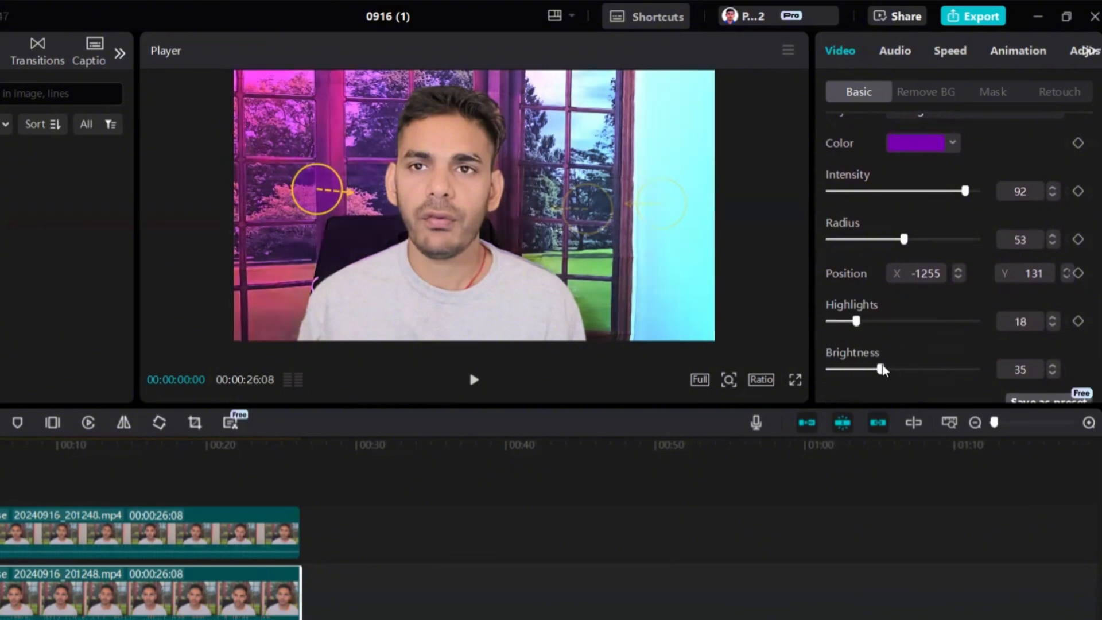
Step: Select Light 2 and move it slightly closer to the subject, to about X 818, Y -17
{"action": "scroll", "coordinate": [916, 338], "scroll_direction": "down", "scroll_amount": 4}
{"action": "scroll", "coordinate": [915, 335], "scroll_direction": "down", "scroll_amount": 10}
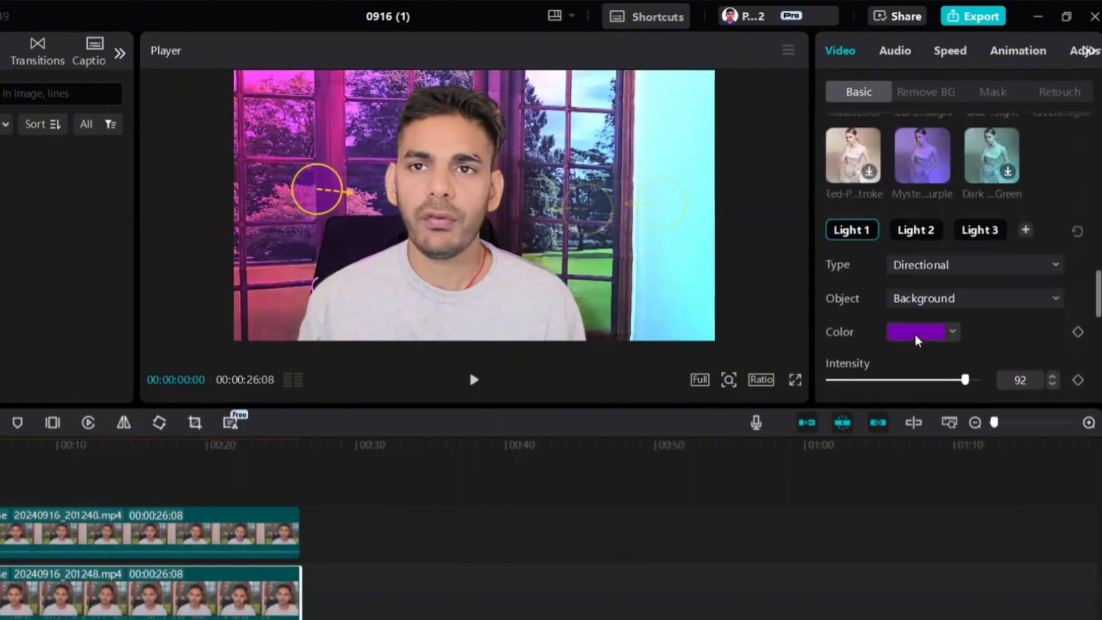
{"action": "scroll", "coordinate": [927, 317], "scroll_direction": "down", "scroll_amount": 4}
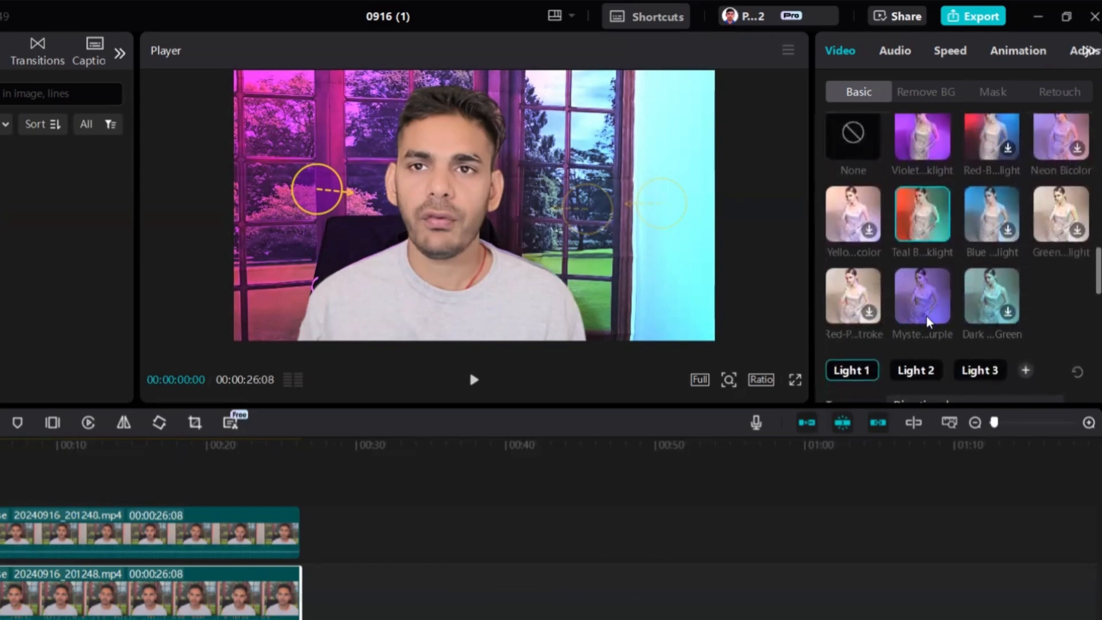
{"action": "left_click", "coordinate": [914, 247]}
{"action": "mouse_move", "coordinate": [595, 221]}
{"action": "left_mouse_down"}
{"action": "mouse_move", "coordinate": [542, 197]}
{"action": "mouse_move", "coordinate": [581, 218]}
{"action": "left_mouse_up"}
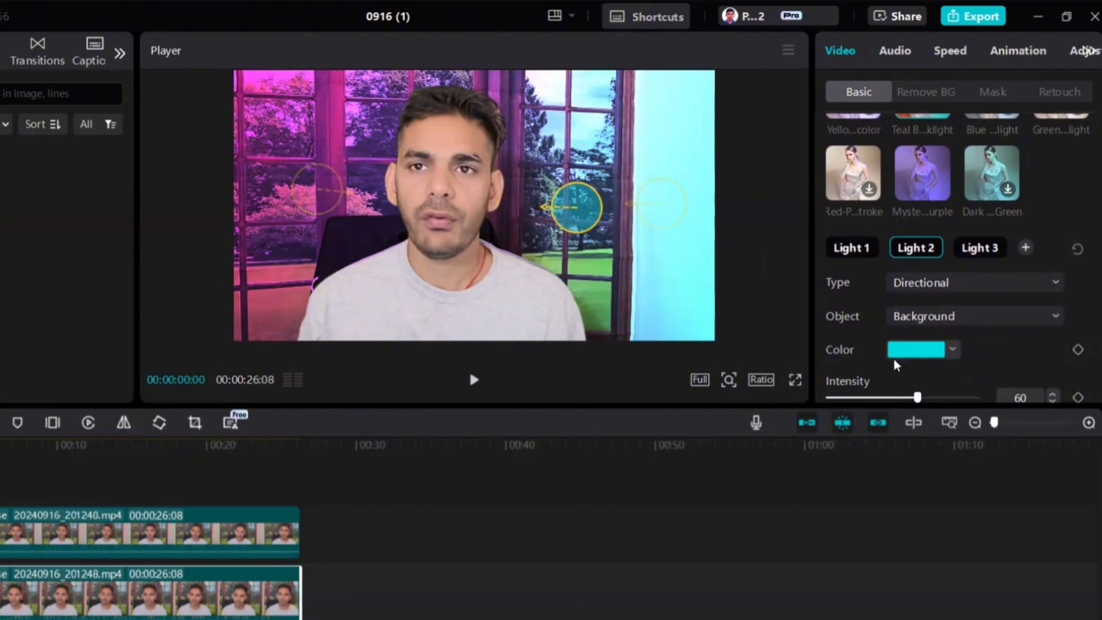
Step: Set Light 2's intensity to 89 and radius to 26, with brightness at 35
{"action": "scroll", "coordinate": [911, 348], "scroll_direction": "down", "scroll_amount": 2}
{"action": "scroll", "coordinate": [904, 292], "scroll_direction": "down", "scroll_amount": 2}
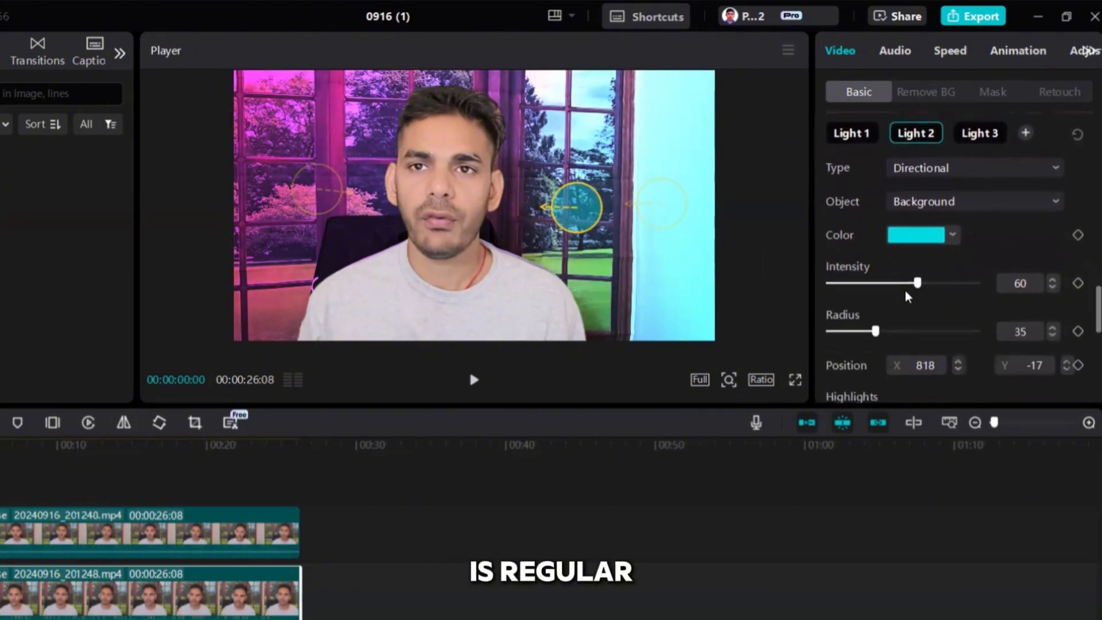
{"action": "left_click_drag", "start_coordinate": [916, 274], "coordinate": [959, 274]}
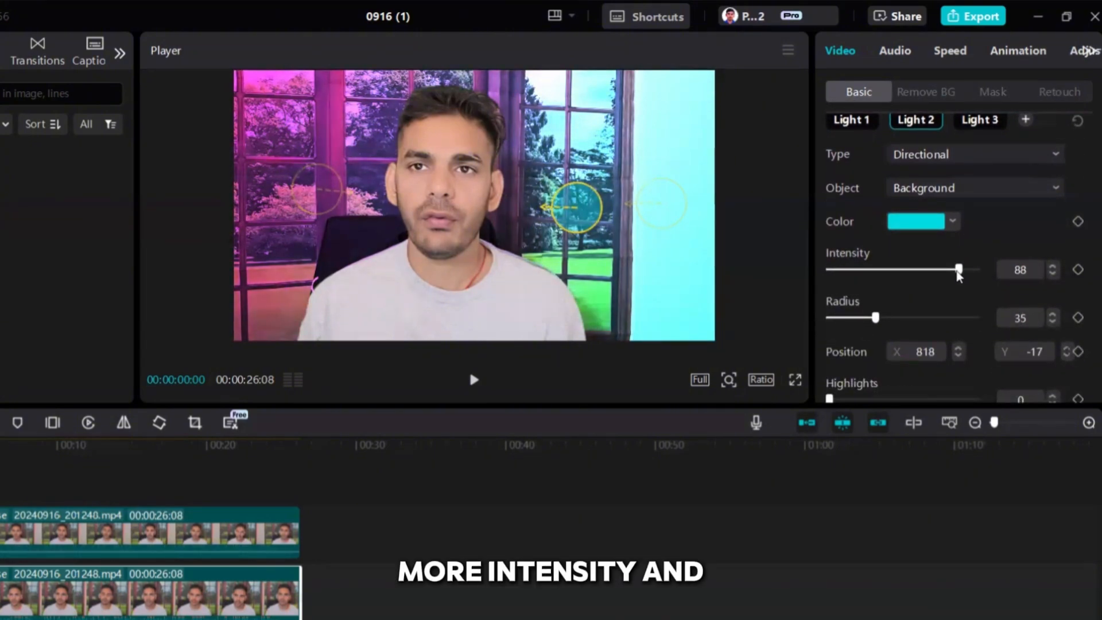
{"action": "left_click_drag", "start_coordinate": [877, 318], "coordinate": [862, 317]}
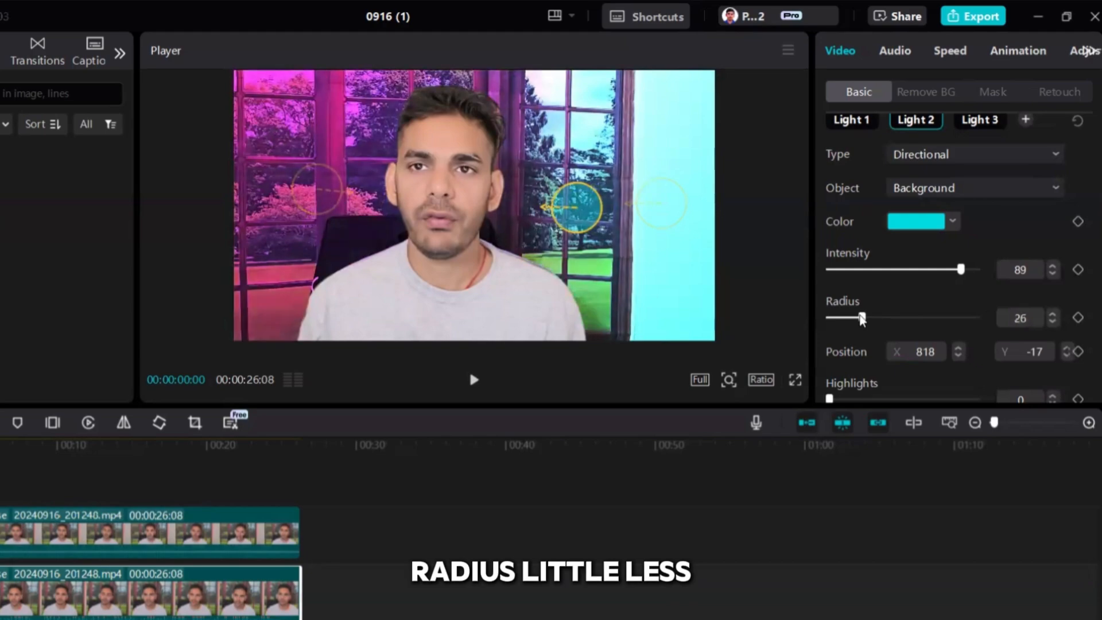
{"action": "scroll", "coordinate": [860, 308], "scroll_direction": "down", "scroll_amount": 4}
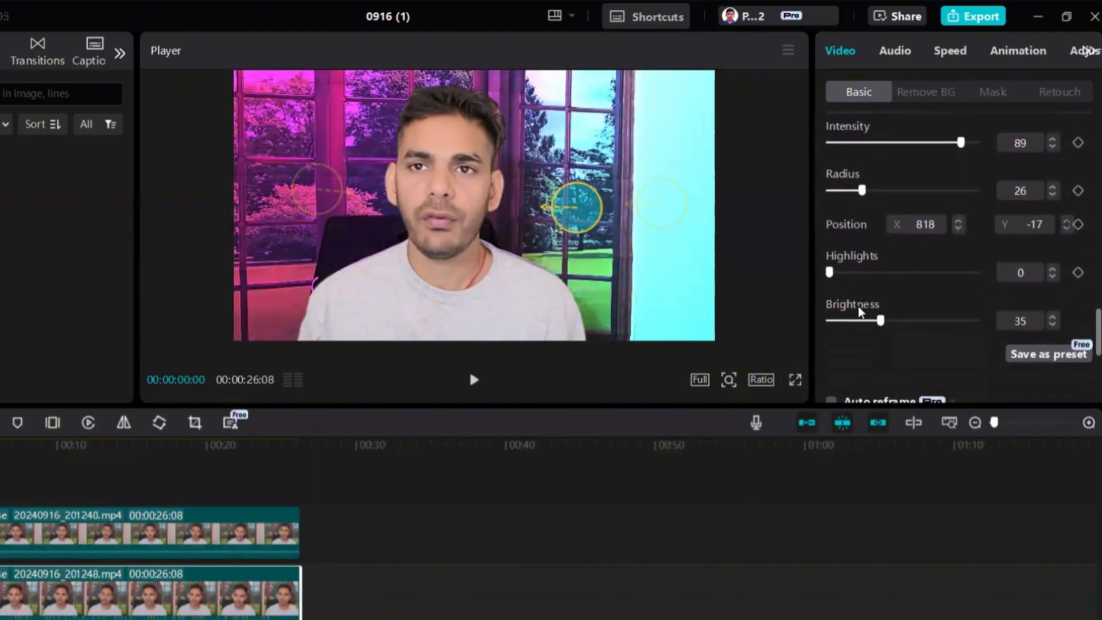
{"action": "mouse_move", "coordinate": [877, 318]}
{"action": "left_mouse_down"}
{"action": "mouse_move", "coordinate": [912, 317]}
{"action": "mouse_move", "coordinate": [881, 319]}
{"action": "left_mouse_up"}
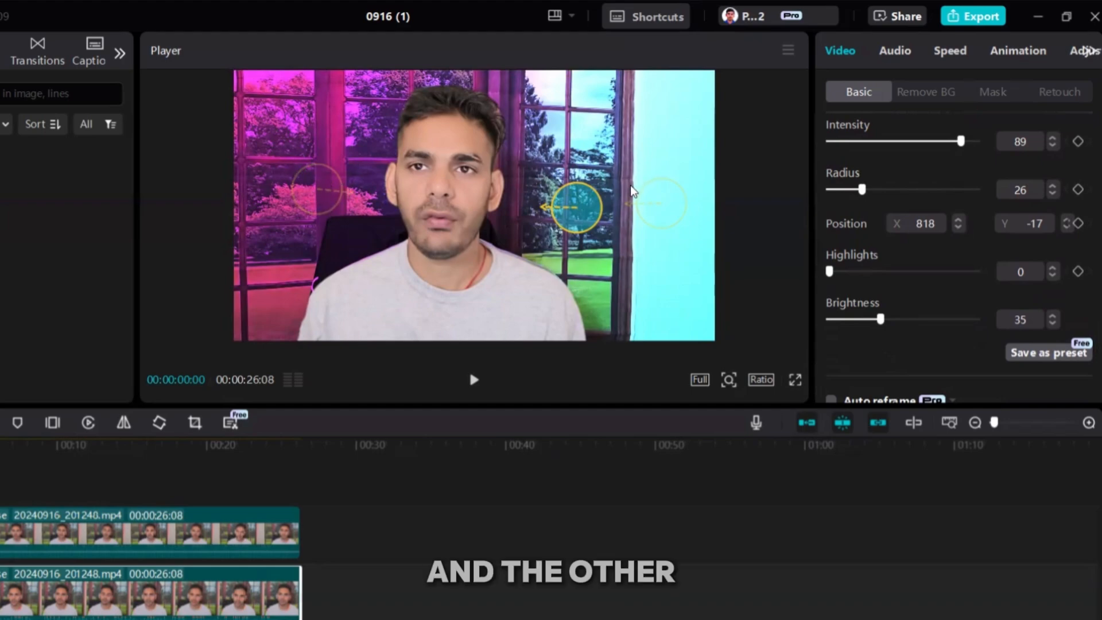
{"action": "scroll", "coordinate": [915, 260], "scroll_direction": "down", "scroll_amount": 4}
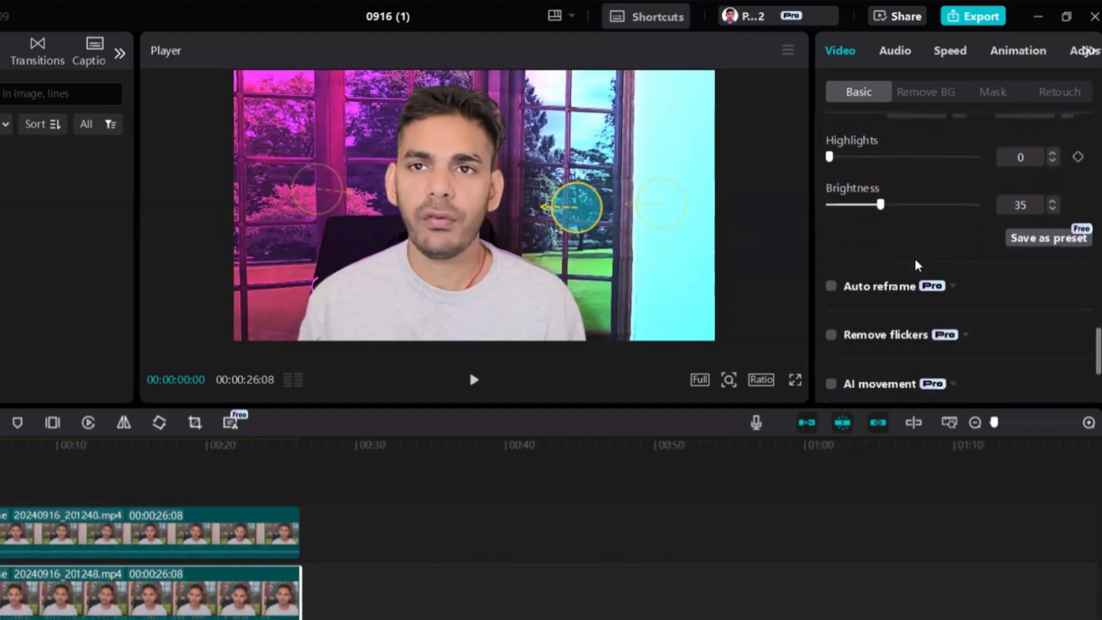
{"action": "scroll", "coordinate": [915, 260], "scroll_direction": "up", "scroll_amount": 8}
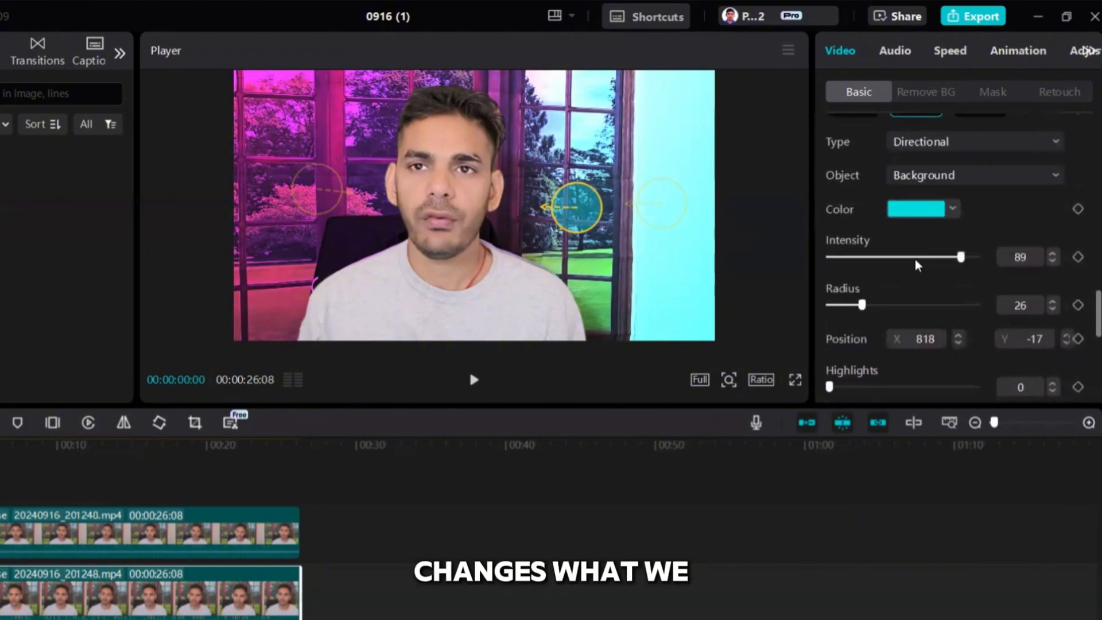
{"action": "scroll", "coordinate": [915, 260], "scroll_direction": "down", "scroll_amount": 1}
{"action": "scroll", "coordinate": [915, 256], "scroll_direction": "up", "scroll_amount": 3}
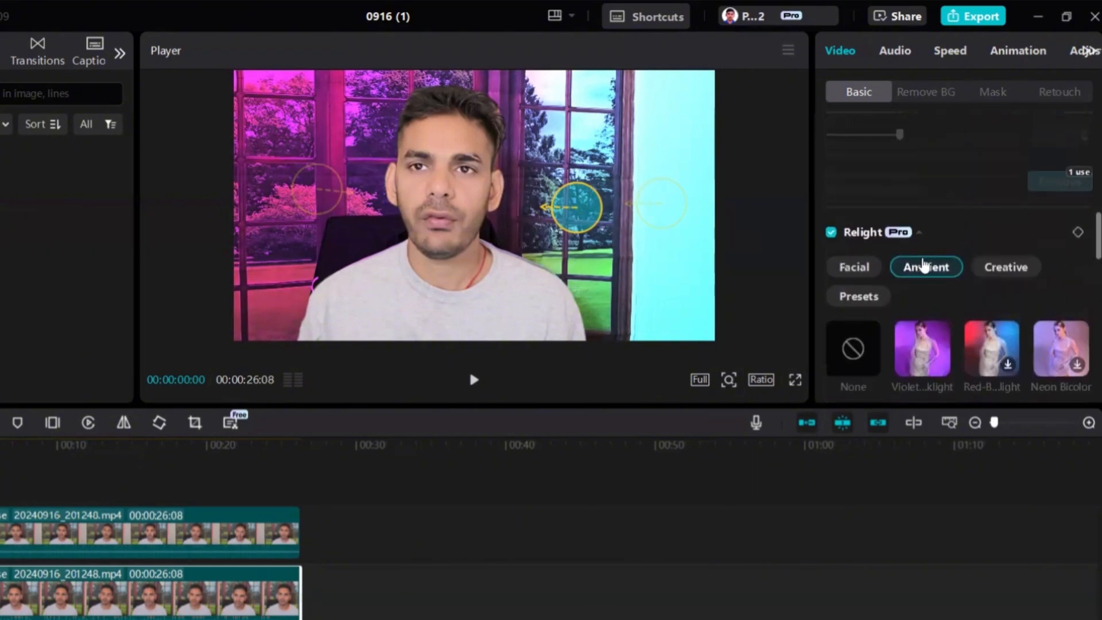
{"action": "scroll", "coordinate": [919, 259], "scroll_direction": "down", "scroll_amount": 5}
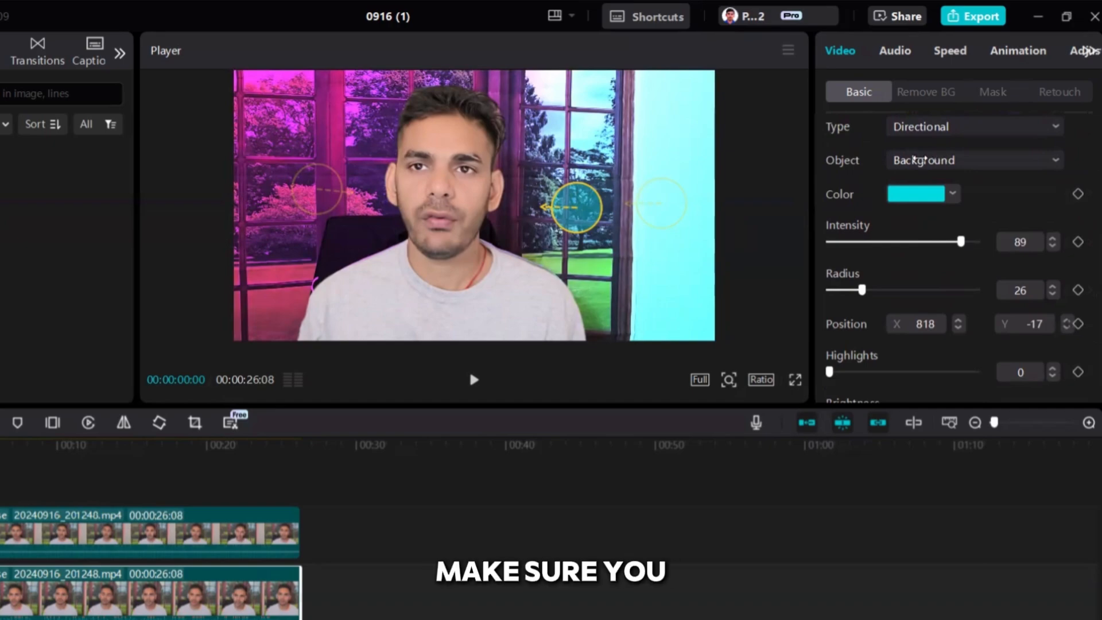
Step: Enable Relight on the upper clip and apply the Soft ... Face preset from the Facial lights
{"action": "left_click", "coordinate": [149, 533]}
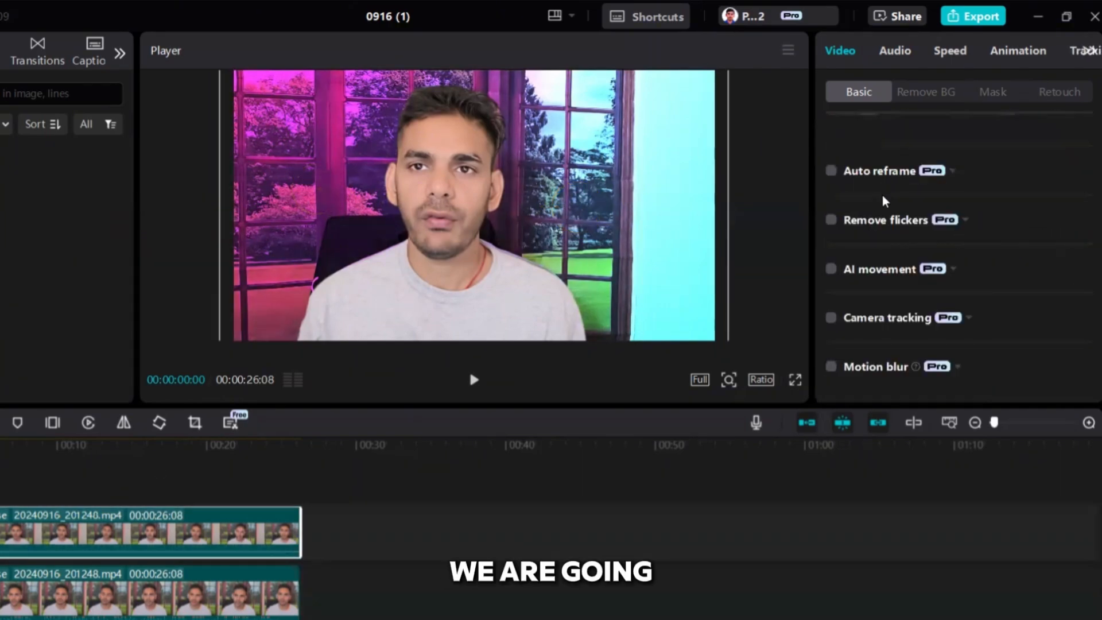
{"action": "scroll", "coordinate": [883, 195], "scroll_direction": "up", "scroll_amount": 2}
{"action": "scroll", "coordinate": [883, 195], "scroll_direction": "down", "scroll_amount": 5}
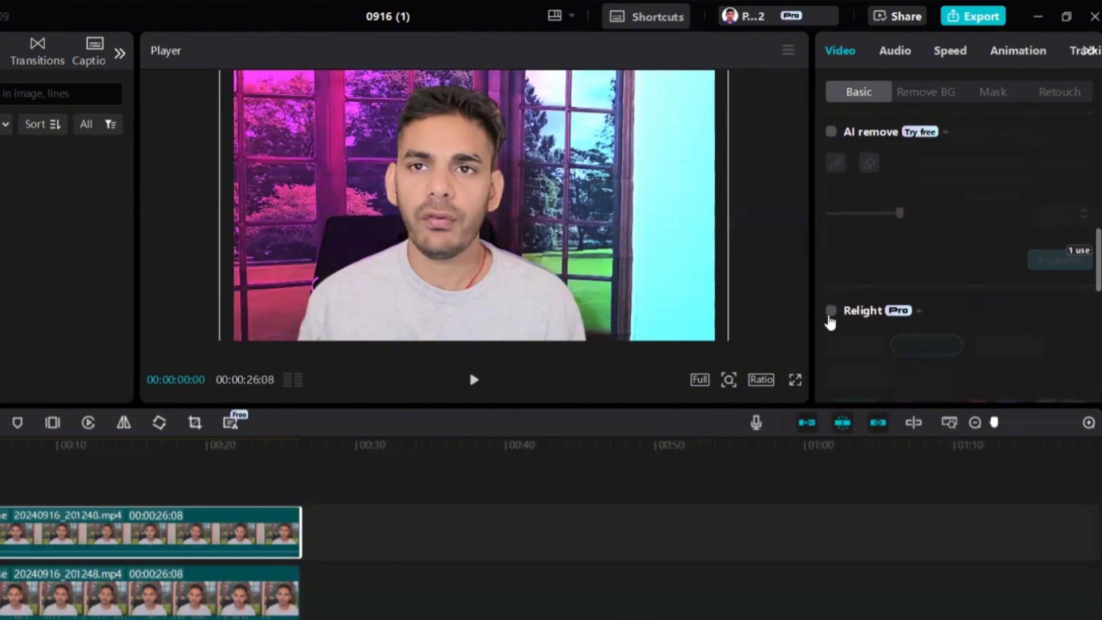
{"action": "left_click", "coordinate": [890, 309]}
{"action": "scroll", "coordinate": [907, 269], "scroll_direction": "down", "scroll_amount": 1}
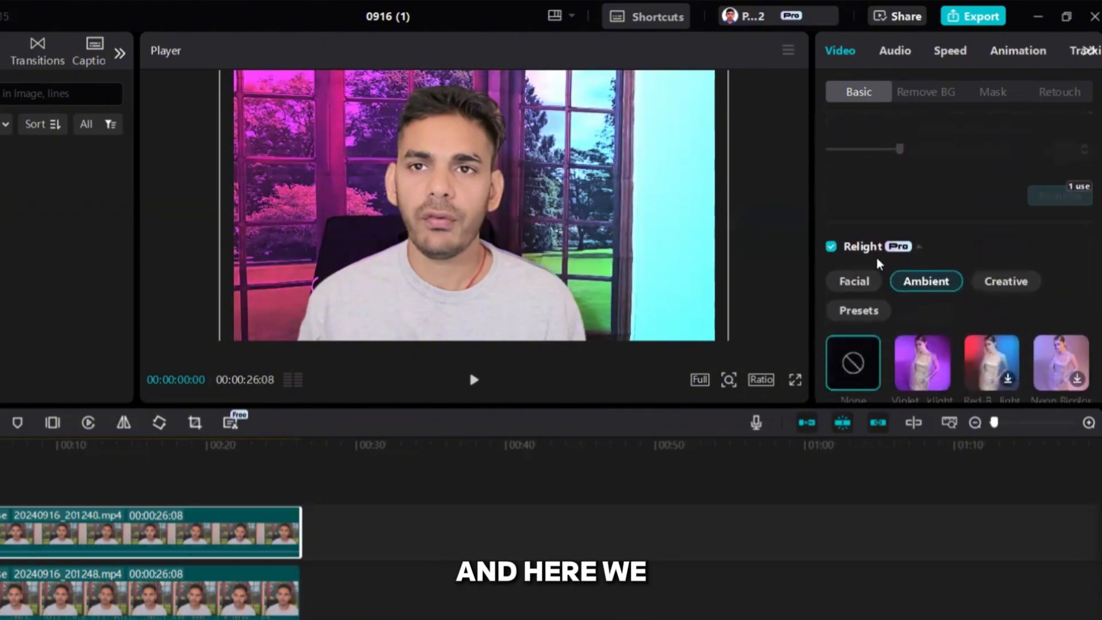
{"action": "scroll", "coordinate": [876, 257], "scroll_direction": "down", "scroll_amount": 1}
{"action": "left_click", "coordinate": [853, 224]}
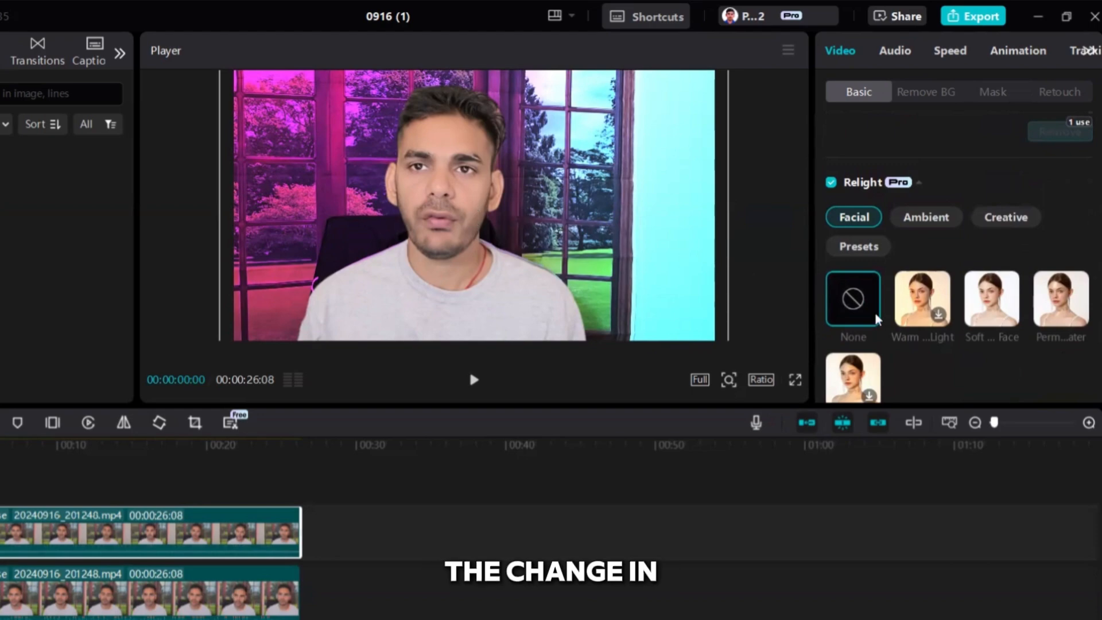
{"action": "left_click", "coordinate": [994, 296]}
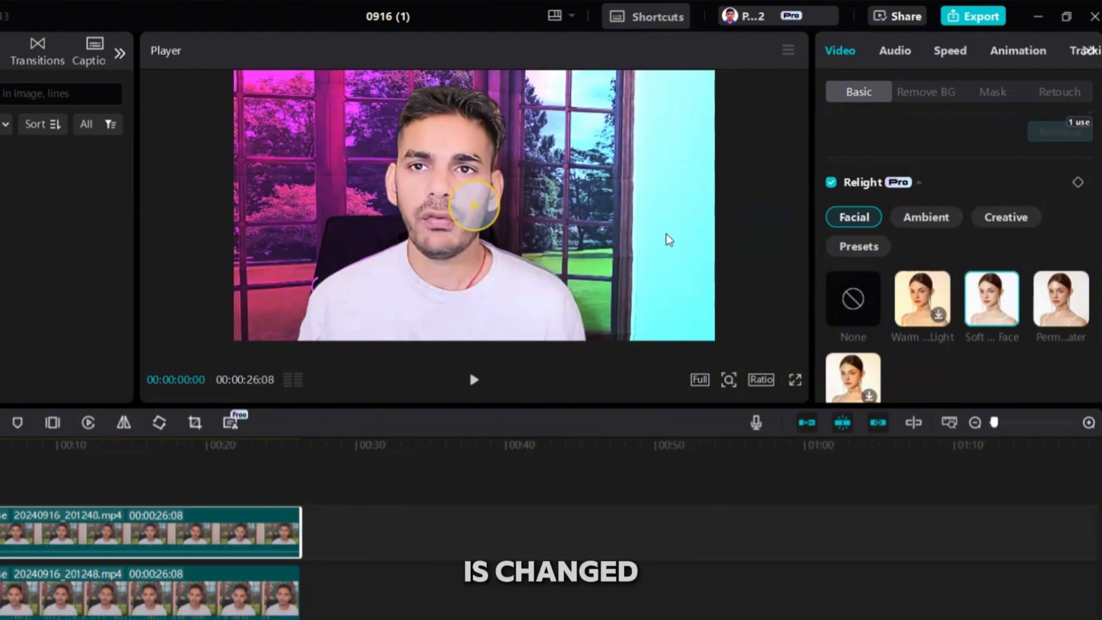
Step: Move the upper clip's Light 1 off the cheek, down and outward to just above the shoulder beside the neck
{"action": "scroll", "coordinate": [1022, 287], "scroll_direction": "down", "scroll_amount": 3}
{"action": "scroll", "coordinate": [1014, 288], "scroll_direction": "down", "scroll_amount": 1}
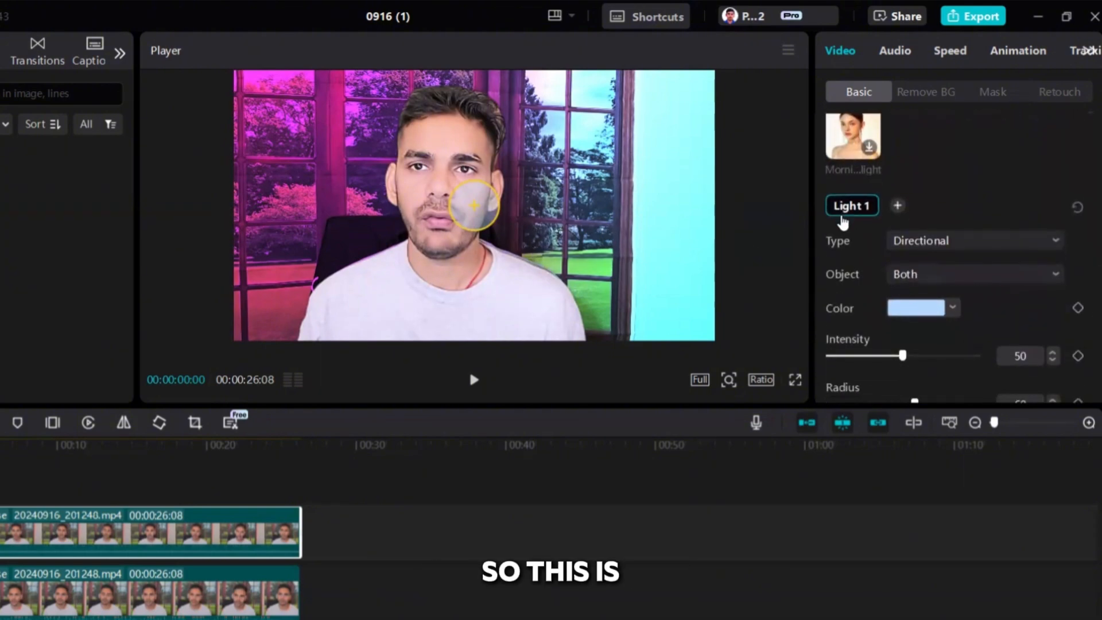
{"action": "left_click_drag", "start_coordinate": [476, 205], "coordinate": [530, 253]}
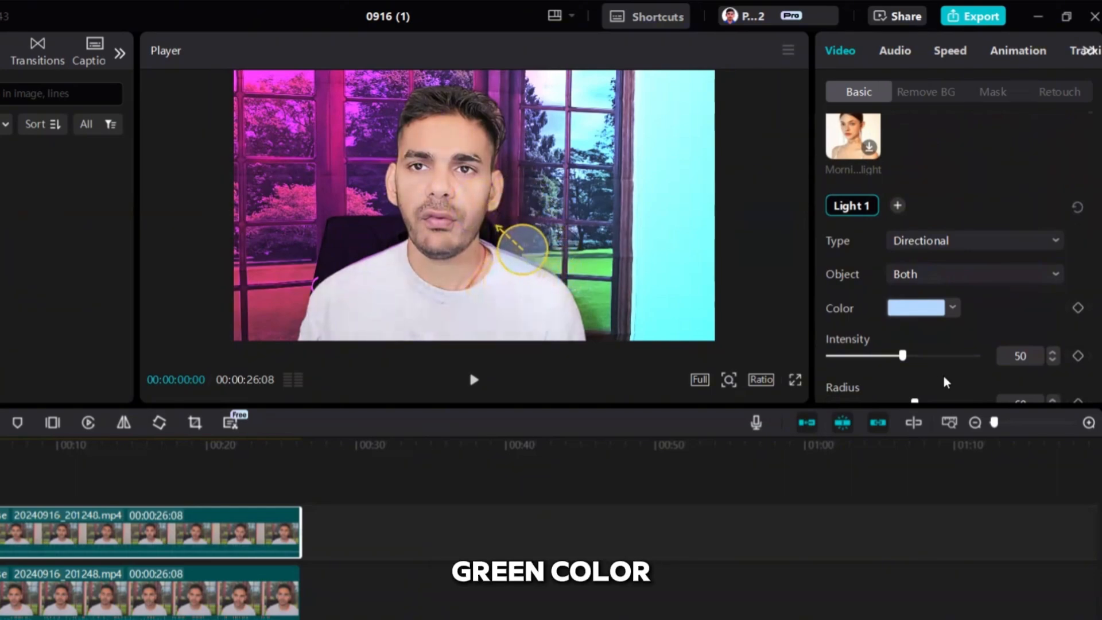
Step: Change the color of the upper clip's Light 1 to bright green, hex 00FF18
{"action": "left_click", "coordinate": [949, 307]}
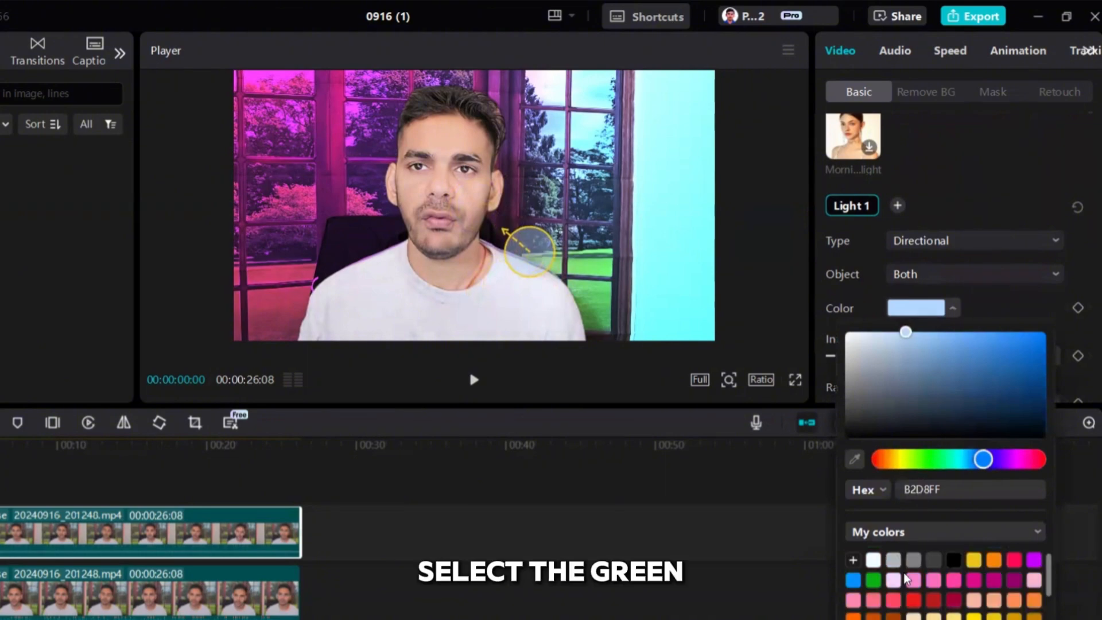
{"action": "scroll", "coordinate": [1042, 597], "scroll_direction": "down", "scroll_amount": 1}
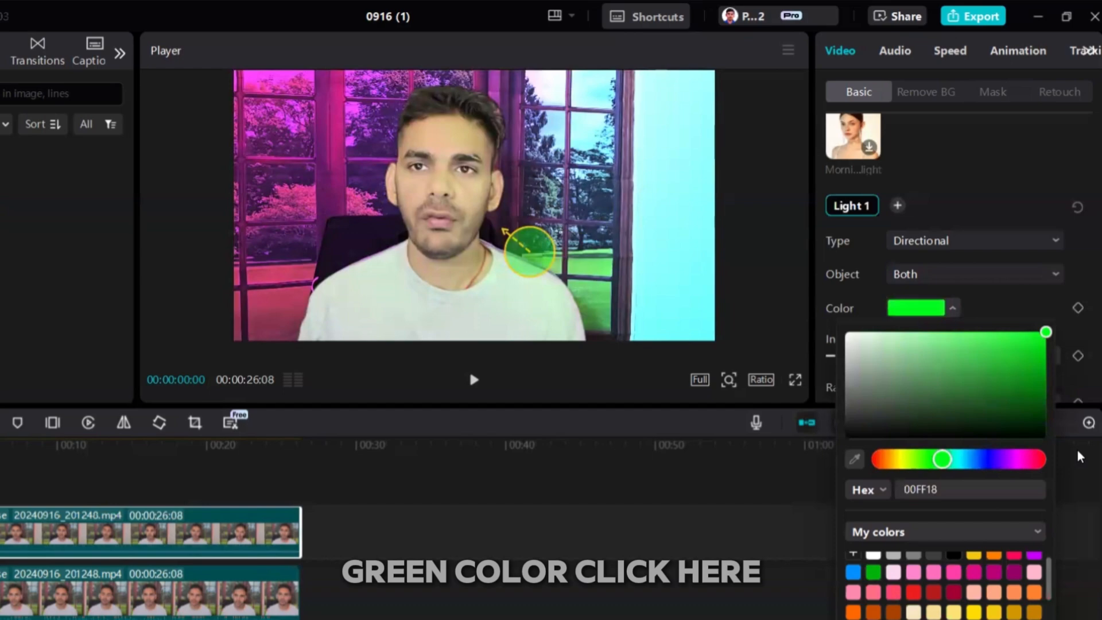
{"action": "left_click", "coordinate": [1077, 450]}
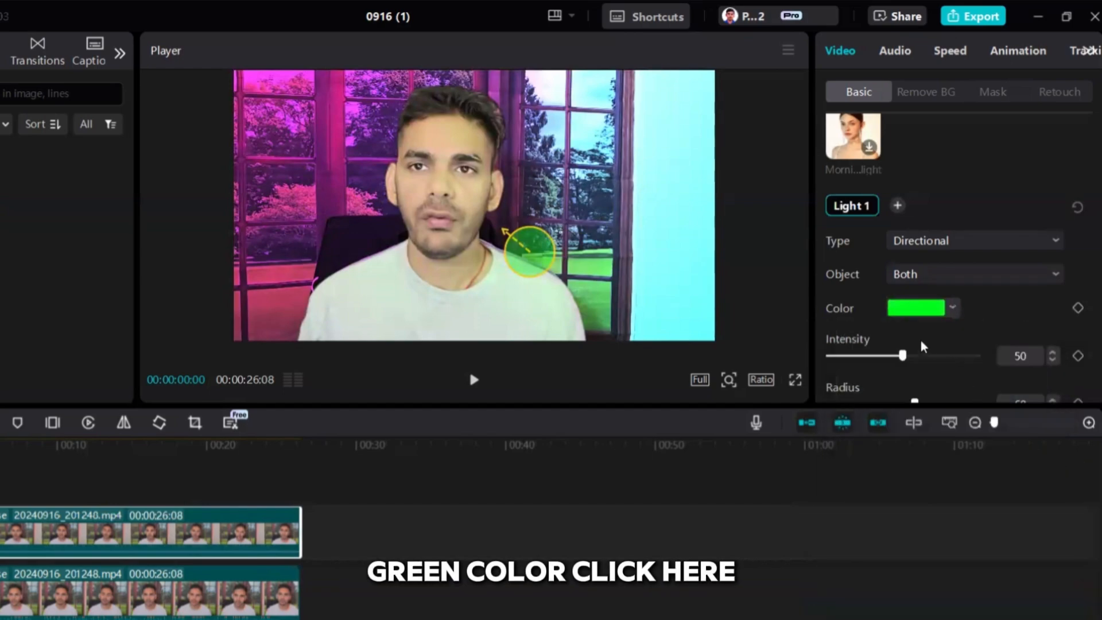
Step: Move the green Light 1 up beside the jaw and set its intensity to 83 and radius to 42
{"action": "left_click_drag", "start_coordinate": [902, 357], "coordinate": [844, 342]}
{"action": "scroll", "coordinate": [932, 338], "scroll_direction": "down", "scroll_amount": 2}
{"action": "left_click", "coordinate": [867, 345]}
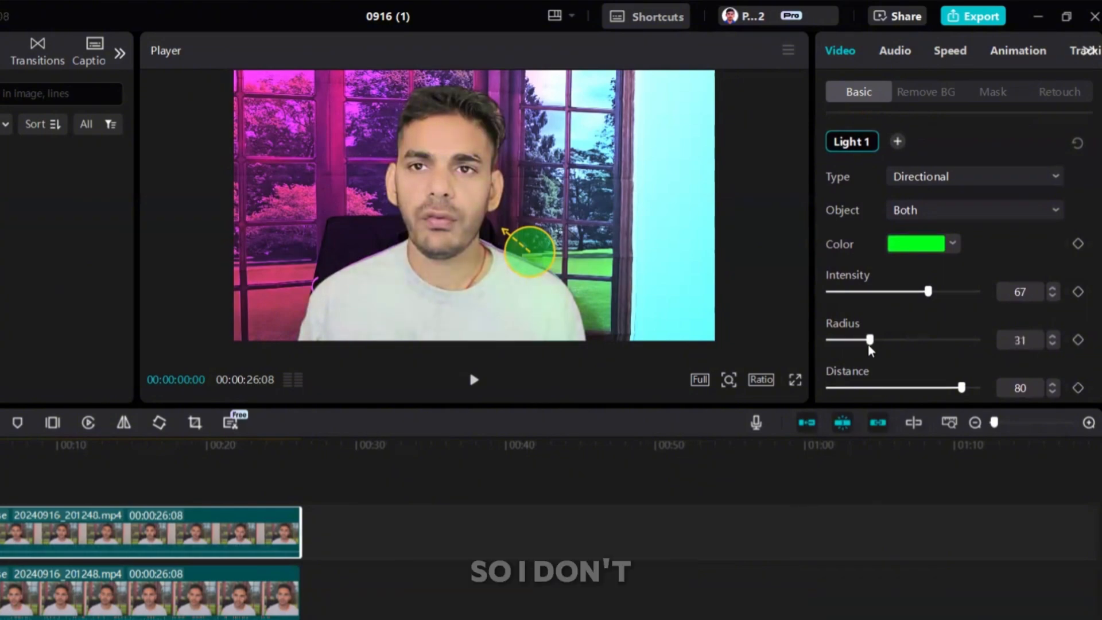
{"action": "left_click_drag", "start_coordinate": [533, 257], "coordinate": [507, 237]}
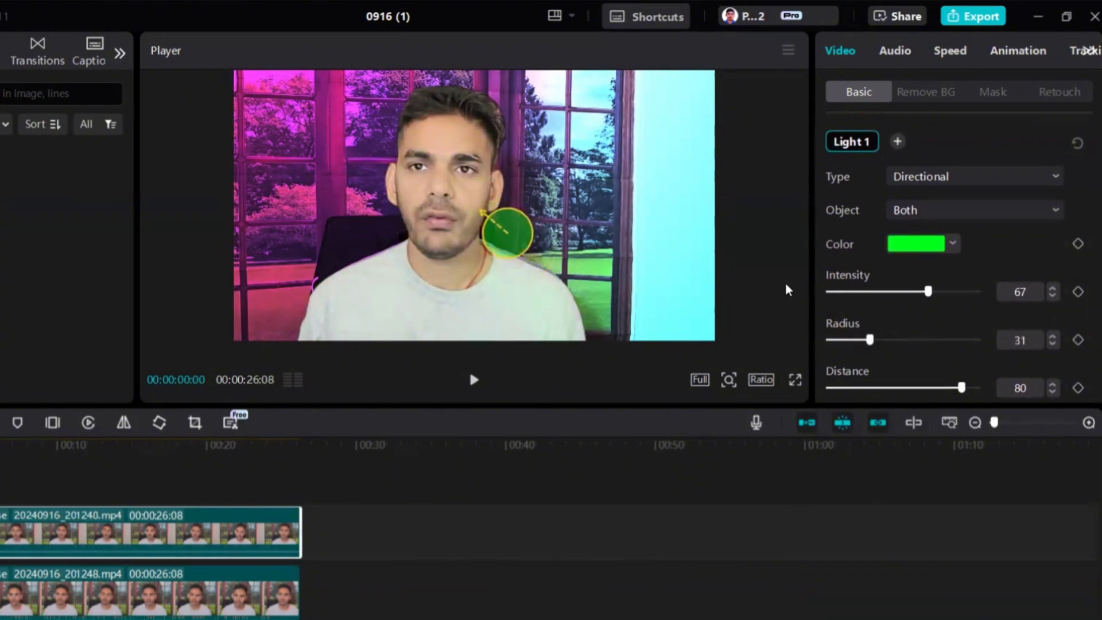
{"action": "left_click_drag", "start_coordinate": [900, 342], "coordinate": [878, 342]}
{"action": "left_click_drag", "start_coordinate": [928, 293], "coordinate": [951, 293]}
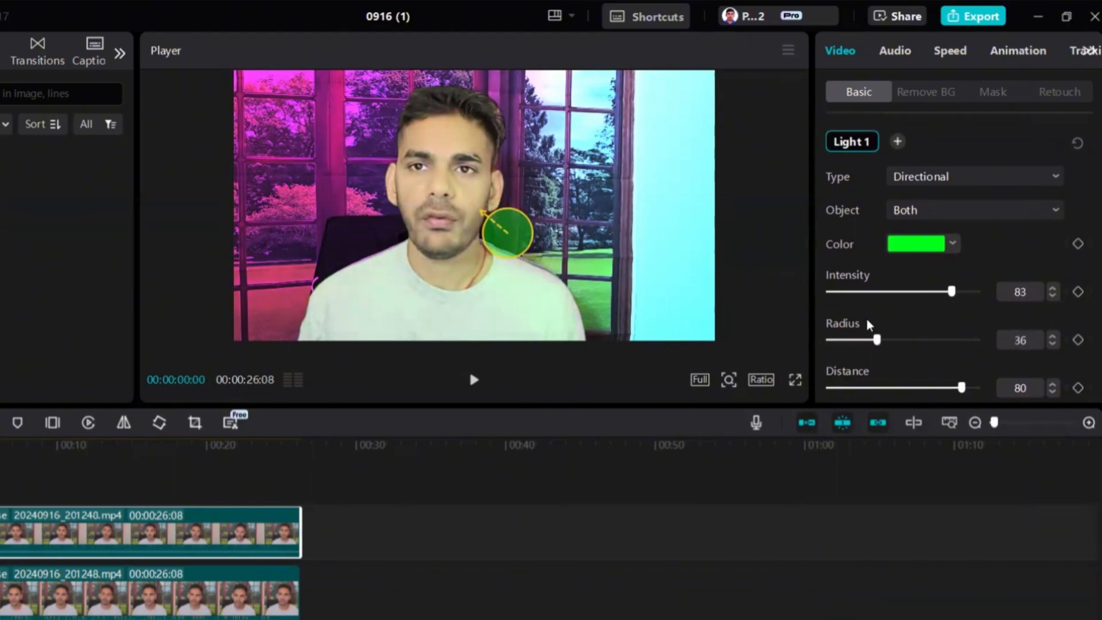
{"action": "left_click_drag", "start_coordinate": [884, 340], "coordinate": [890, 340]}
Step: Add a second point light to the upper clip, color it orange and place it on the shoulder opposite the green light
{"action": "scroll", "coordinate": [903, 244], "scroll_direction": "up", "scroll_amount": 1}
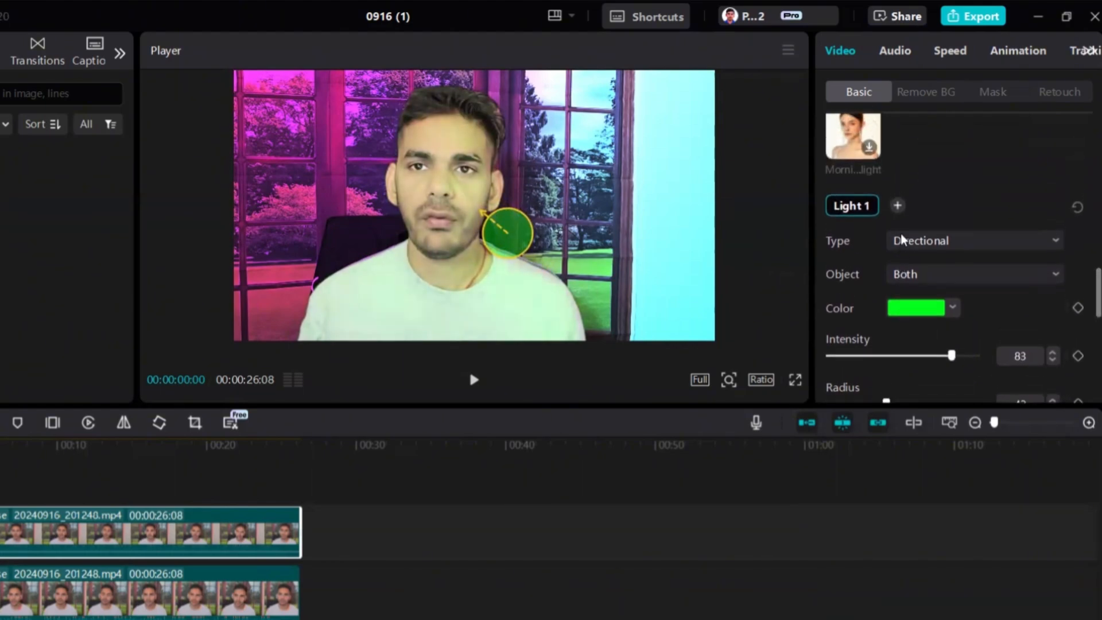
{"action": "left_click", "coordinate": [898, 206]}
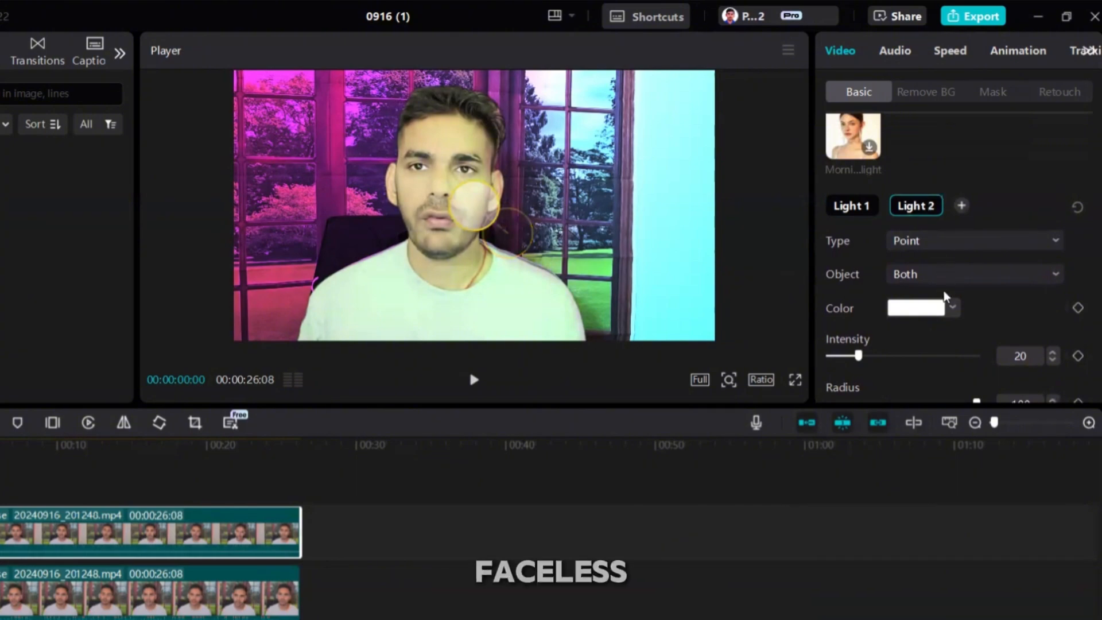
{"action": "left_click", "coordinate": [952, 309]}
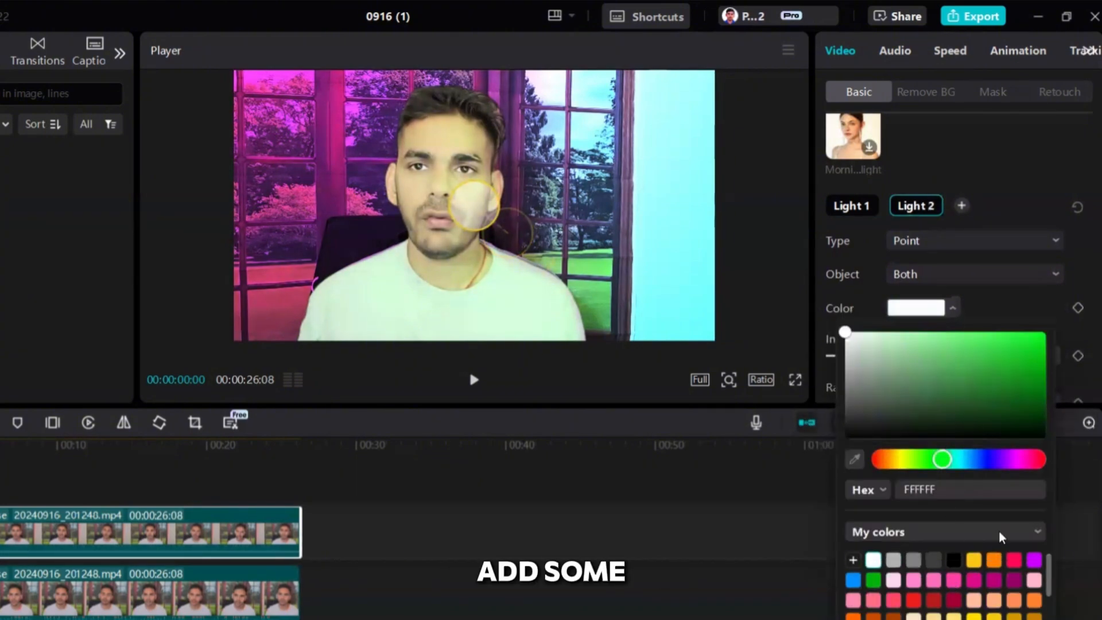
{"action": "scroll", "coordinate": [960, 569], "scroll_direction": "up", "scroll_amount": 1}
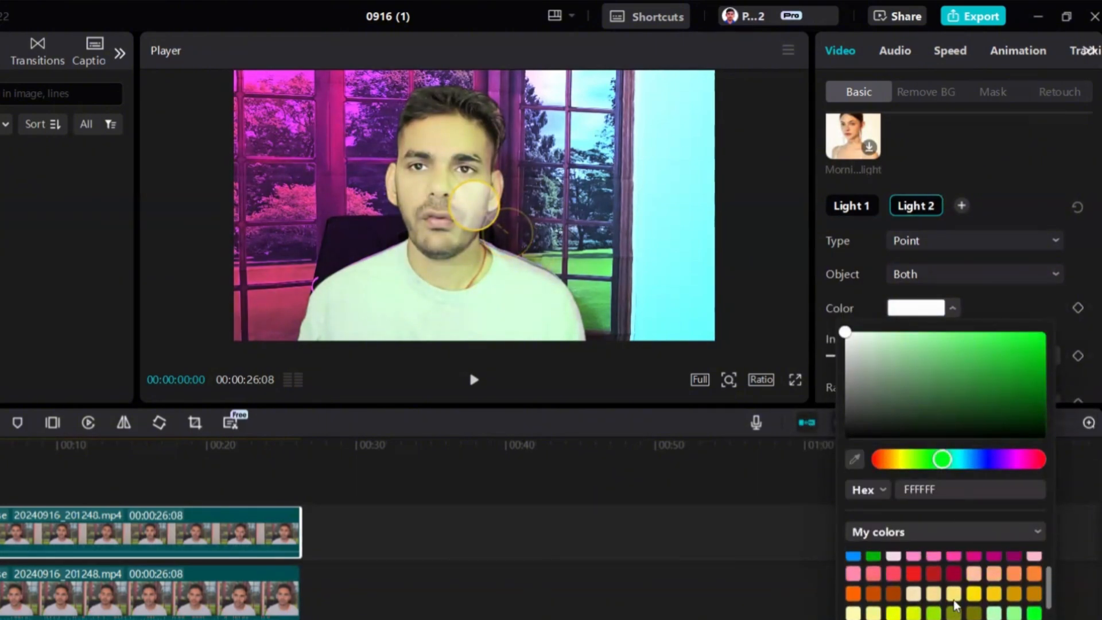
{"action": "left_click", "coordinate": [1035, 574]}
{"action": "left_click_drag", "start_coordinate": [468, 214], "coordinate": [394, 270]}
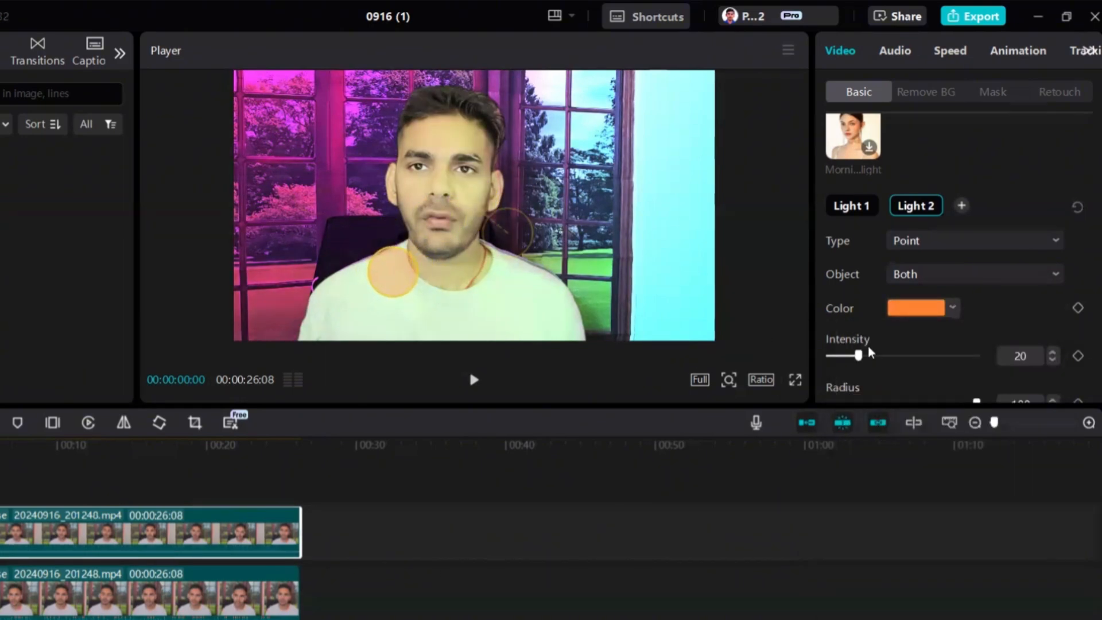
Step: Set the orange Light 2's intensity to 41, radius to 20 and distance to -27
{"action": "left_click_drag", "start_coordinate": [929, 355], "coordinate": [845, 345]}
{"action": "scroll", "coordinate": [925, 336], "scroll_direction": "down", "scroll_amount": 2}
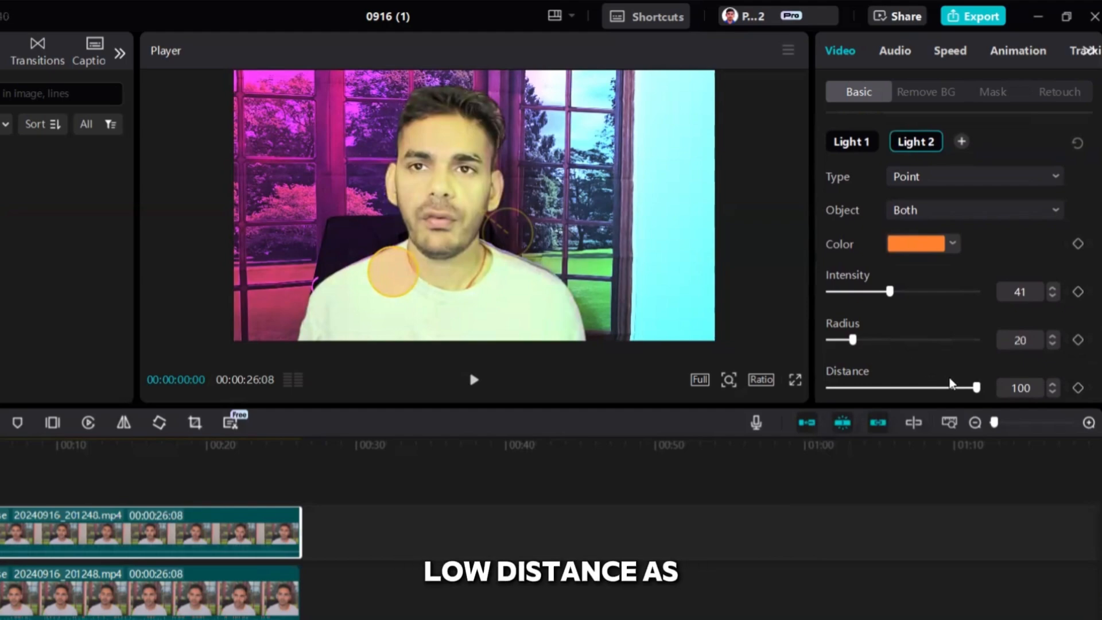
{"action": "mouse_move", "coordinate": [903, 388]}
{"action": "left_mouse_down"}
{"action": "mouse_move", "coordinate": [864, 388]}
{"action": "mouse_move", "coordinate": [884, 386]}
{"action": "left_mouse_up"}
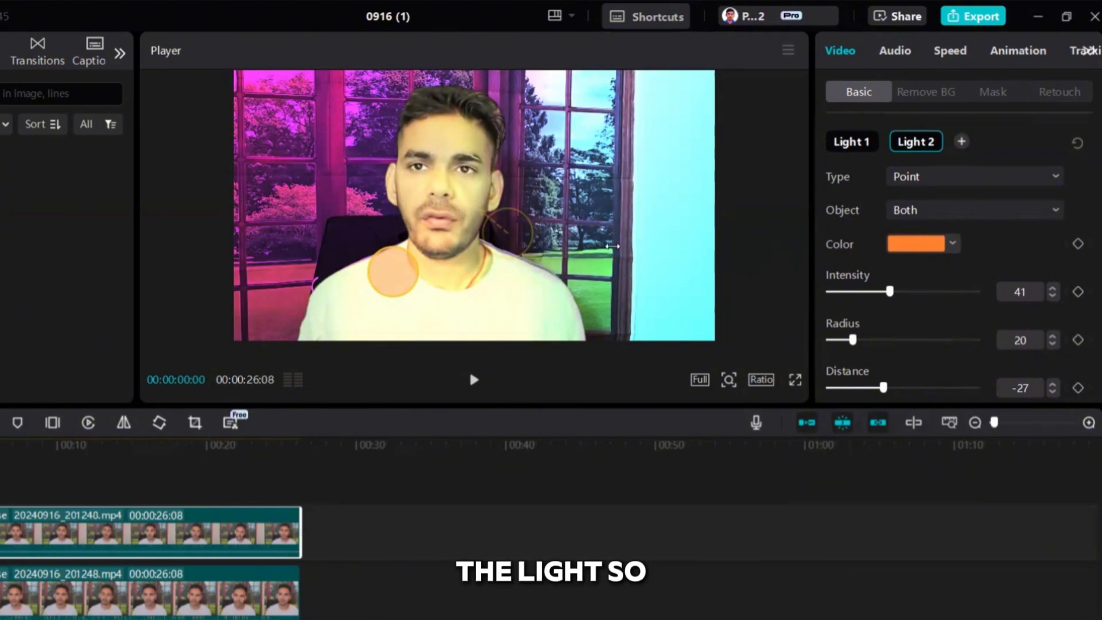
Step: Raise the green Light 1's intensity close to maximum and readjust its radius to balance the light on the face
{"action": "left_click", "coordinate": [849, 145]}
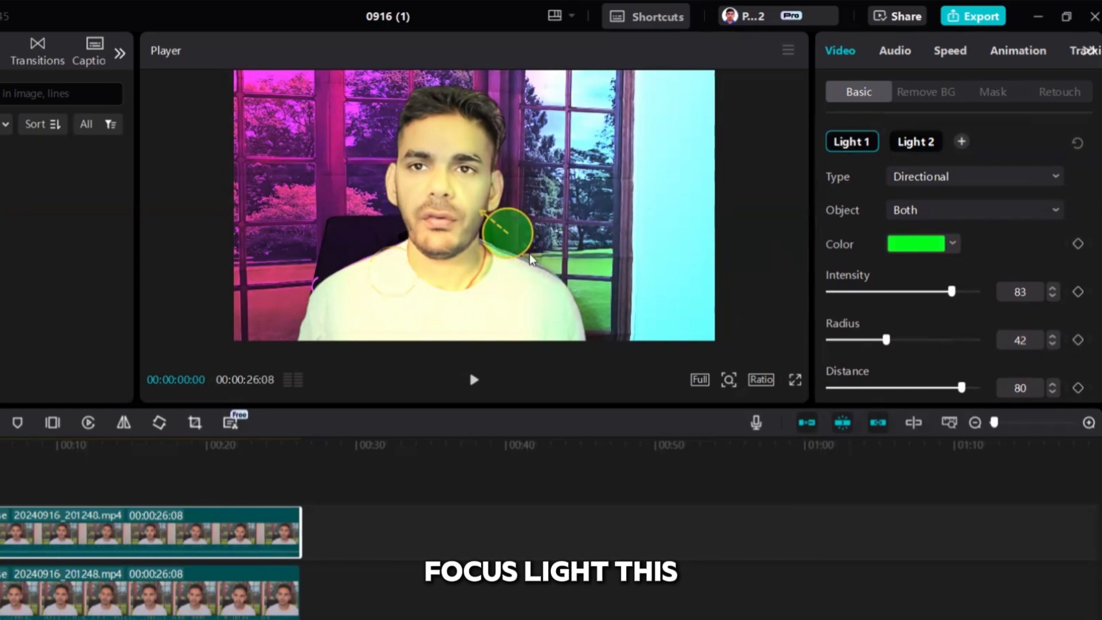
{"action": "left_click_drag", "start_coordinate": [879, 341], "coordinate": [848, 341]}
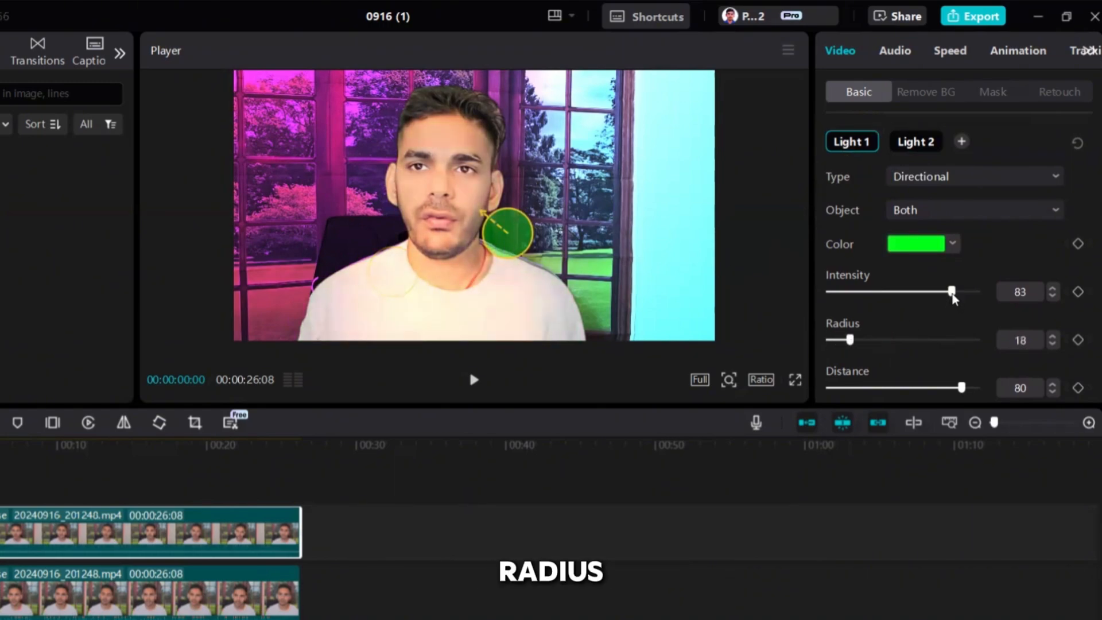
{"action": "left_click_drag", "start_coordinate": [954, 298], "coordinate": [971, 298]}
{"action": "left_click_drag", "start_coordinate": [849, 340], "coordinate": [883, 339]}
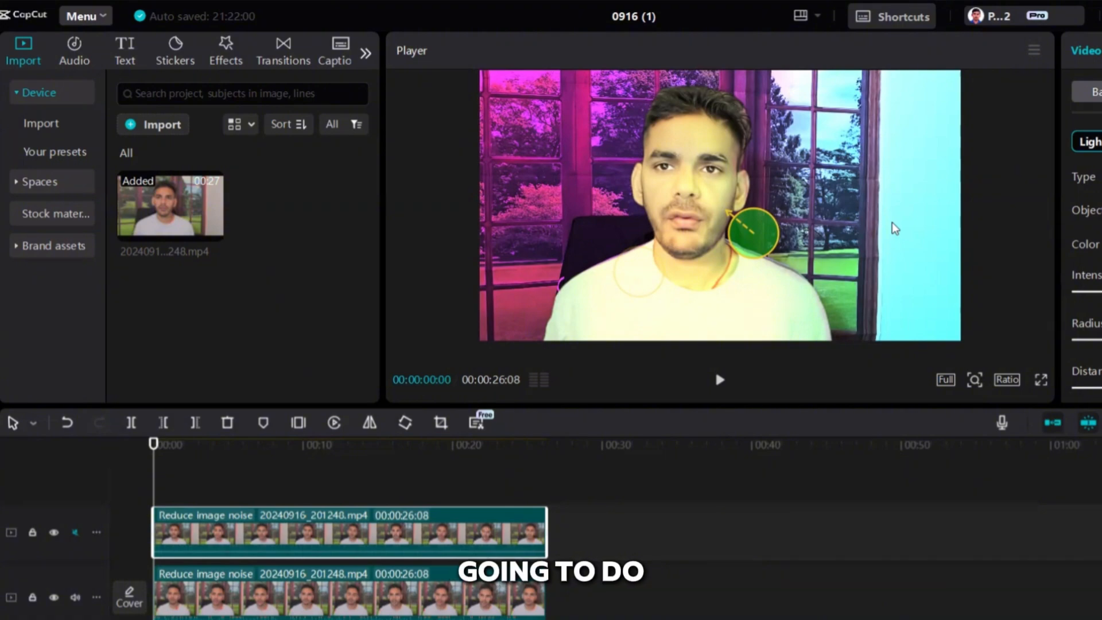
Step: Blur the background with the Lens effect Blur between the two clips, spanning their full length at a strength below 50
{"action": "left_click", "coordinate": [272, 599]}
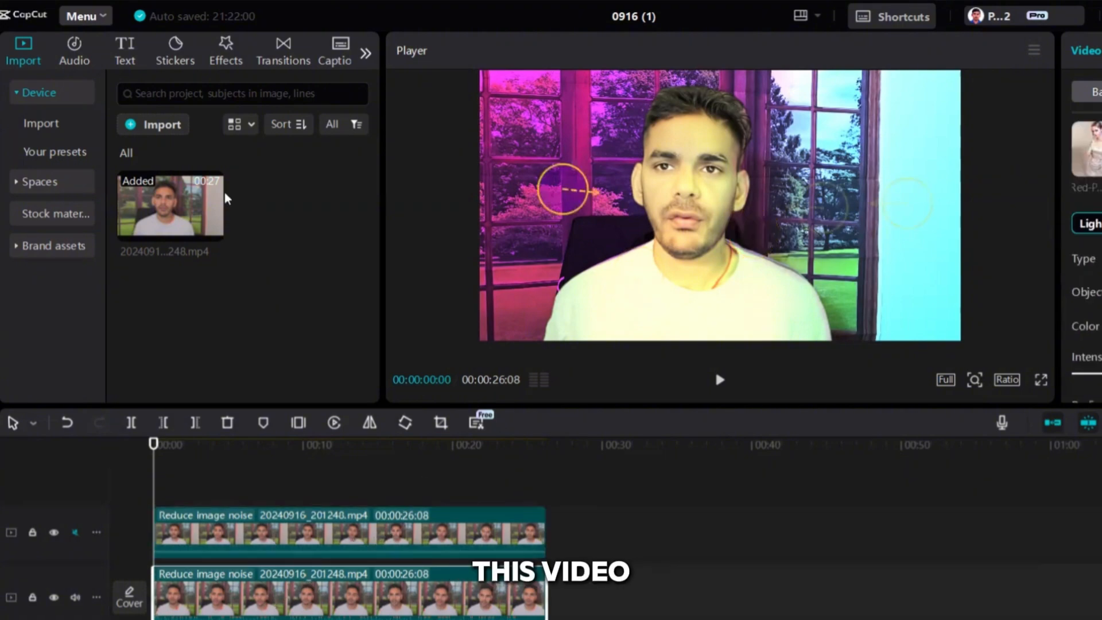
{"action": "left_click", "coordinate": [225, 54]}
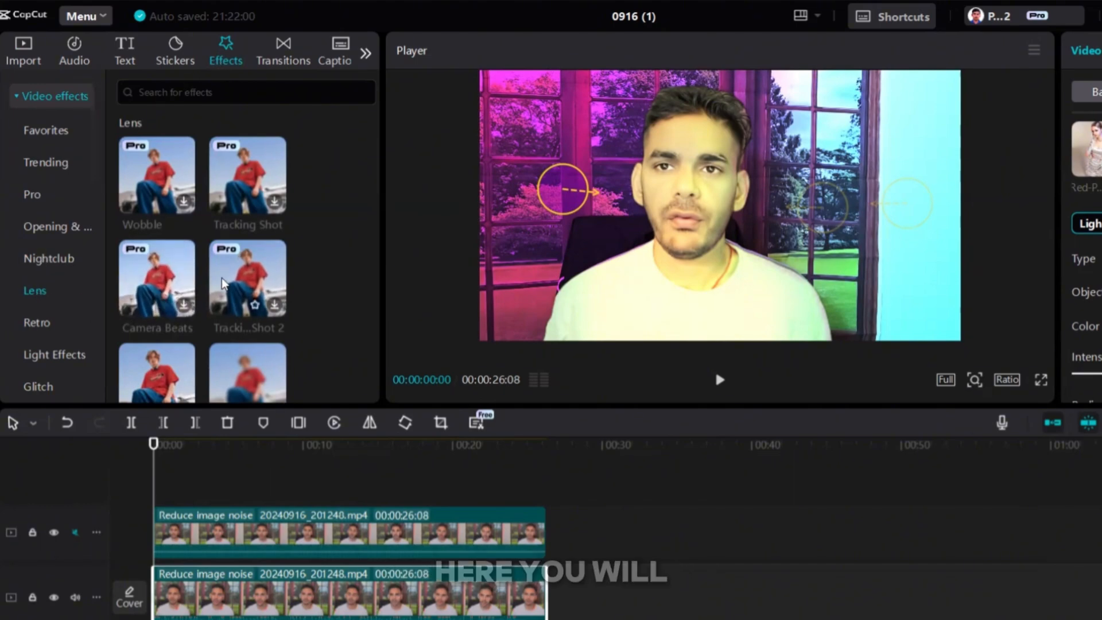
{"action": "scroll", "coordinate": [223, 284], "scroll_direction": "down", "scroll_amount": 2}
{"action": "left_click_drag", "start_coordinate": [242, 296], "coordinate": [168, 599]}
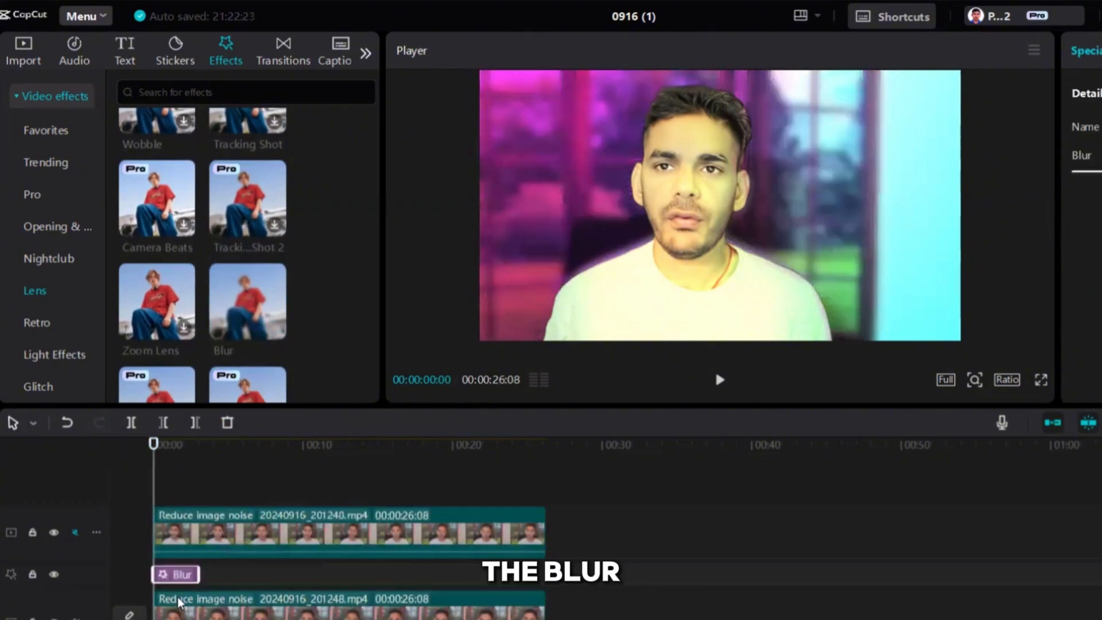
{"action": "left_click_drag", "start_coordinate": [242, 573], "coordinate": [544, 592]}
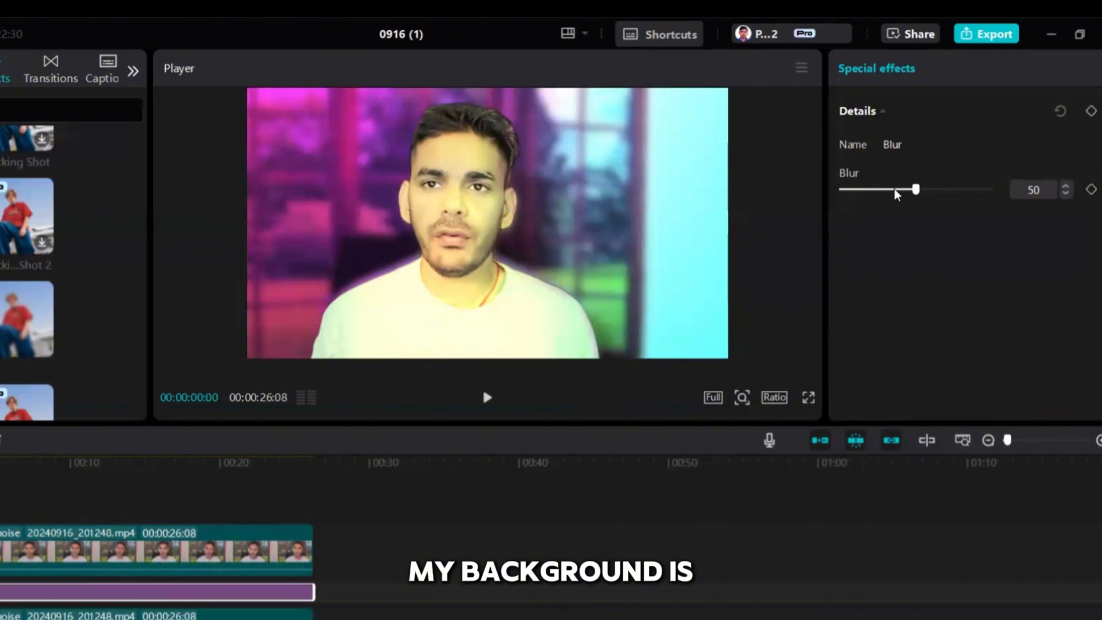
{"action": "left_click_drag", "start_coordinate": [915, 189], "coordinate": [880, 195]}
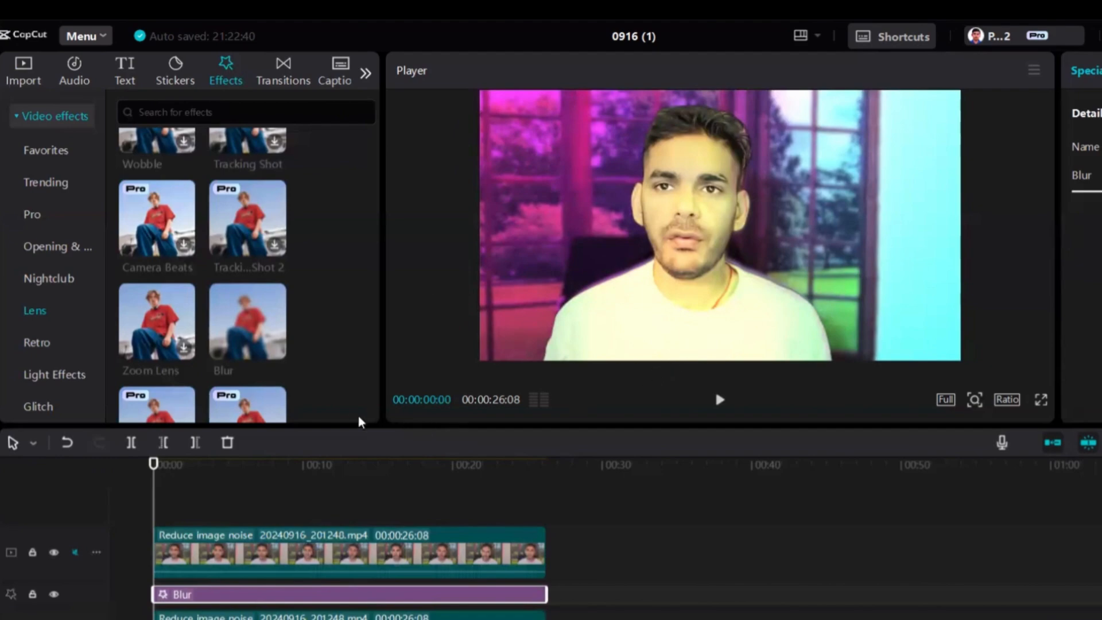
Step: Add a custom adjustment layer above the upper clip, covering the clip's full length
{"action": "left_click", "coordinate": [365, 74]}
{"action": "left_click", "coordinate": [196, 75]}
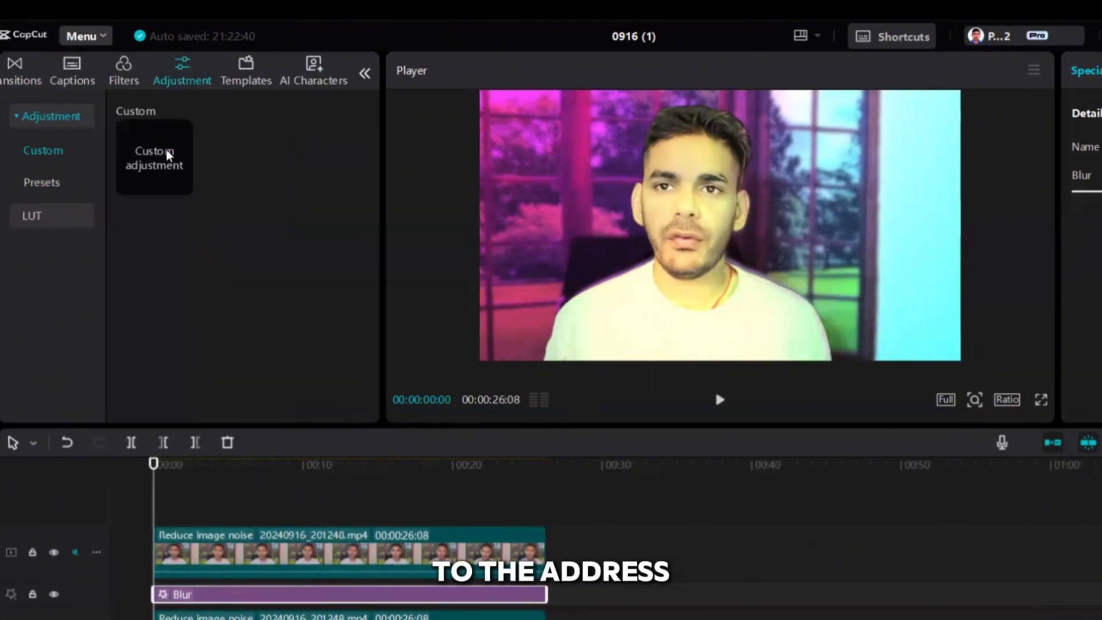
{"action": "left_click_drag", "start_coordinate": [165, 165], "coordinate": [546, 560]}
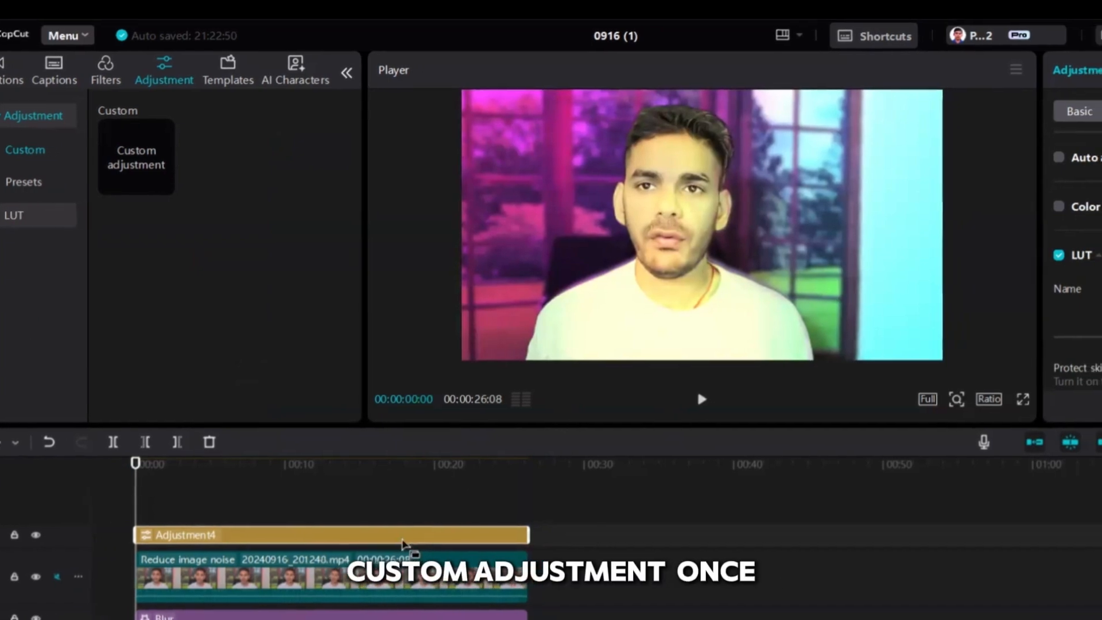
Step: Set the adjustment layer's temperature to -5, tint to 7 and saturation to 17
{"action": "scroll", "coordinate": [1085, 257], "scroll_direction": "down", "scroll_amount": 2}
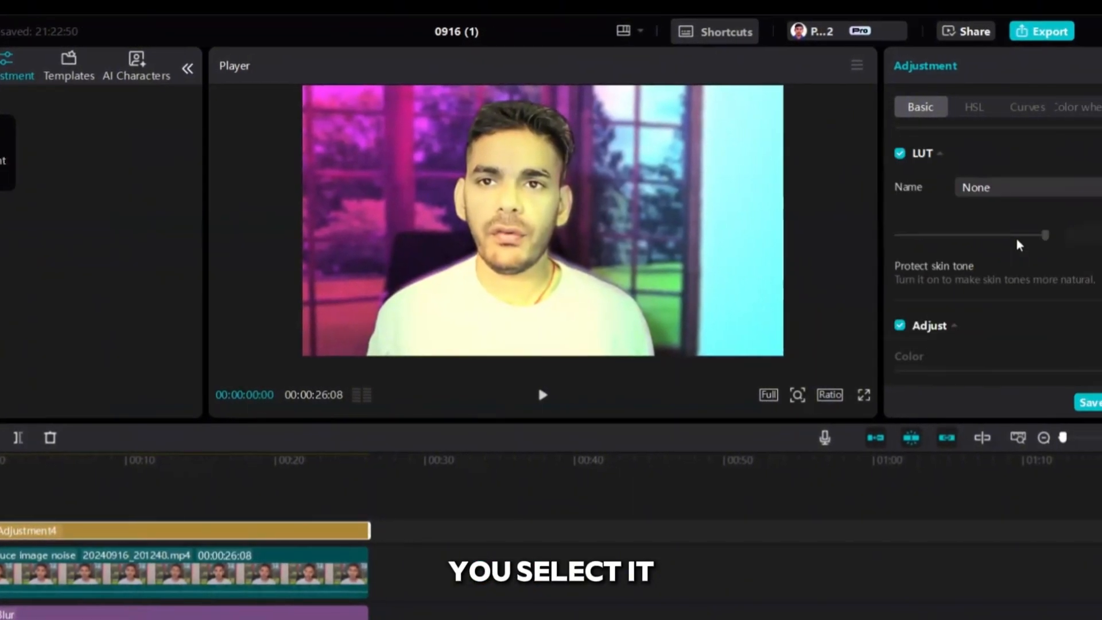
{"action": "scroll", "coordinate": [1019, 245], "scroll_direction": "down", "scroll_amount": 4}
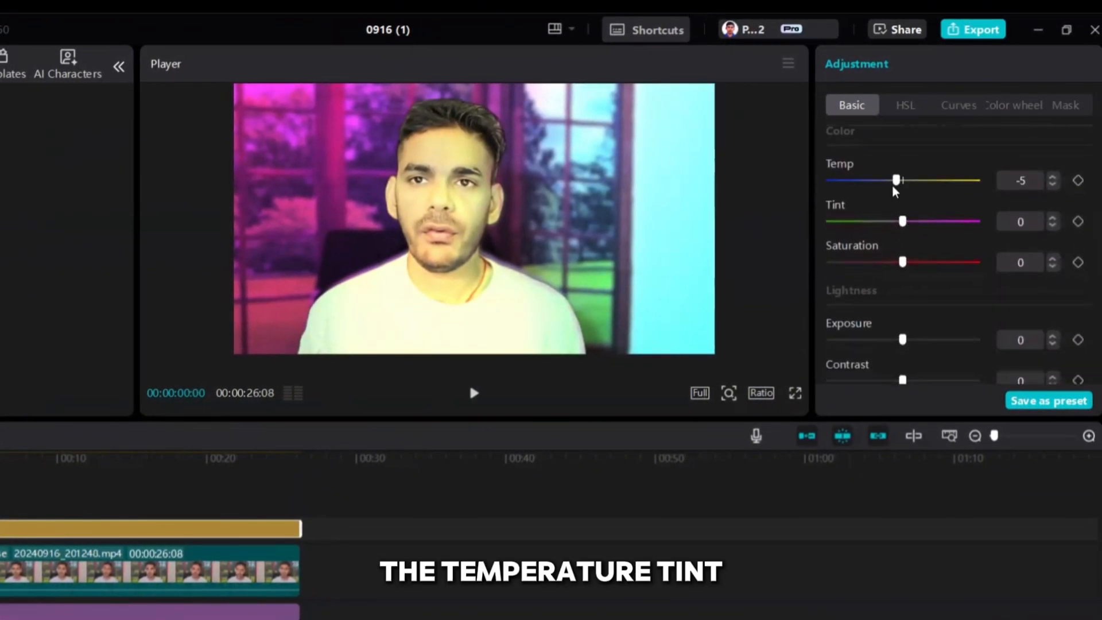
{"action": "left_click_drag", "start_coordinate": [913, 228], "coordinate": [928, 265]}
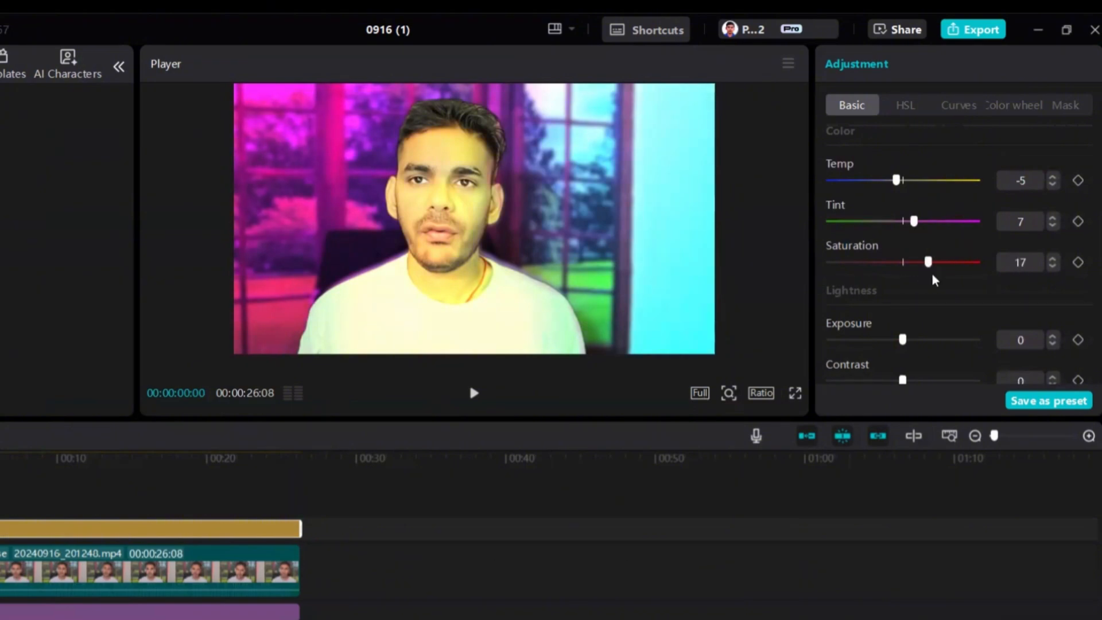
Step: Set the adjustment layer's contrast to 4 and shadow to 3, and lower the blacks slightly
{"action": "scroll", "coordinate": [935, 298], "scroll_direction": "down", "scroll_amount": 1}
{"action": "scroll", "coordinate": [936, 313], "scroll_direction": "down", "scroll_amount": 1}
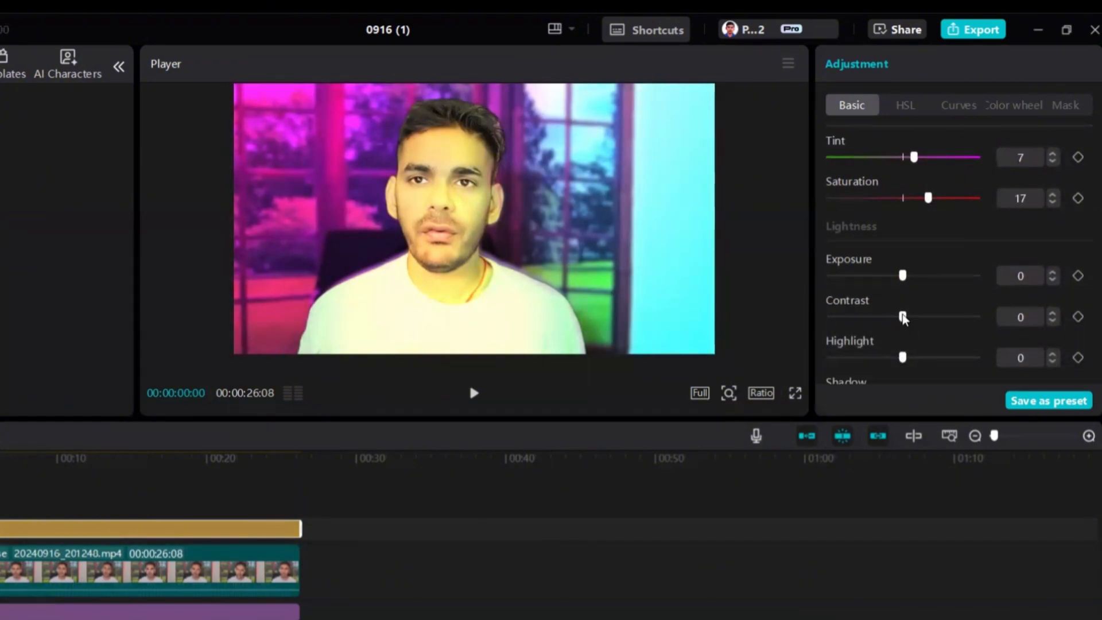
{"action": "mouse_move", "coordinate": [903, 316]}
{"action": "left_mouse_down"}
{"action": "mouse_move", "coordinate": [918, 317]}
{"action": "mouse_move", "coordinate": [895, 336]}
{"action": "mouse_move", "coordinate": [909, 335]}
{"action": "left_mouse_up"}
{"action": "scroll", "coordinate": [920, 330], "scroll_direction": "down", "scroll_amount": 2}
{"action": "scroll", "coordinate": [921, 302], "scroll_direction": "down", "scroll_amount": 2}
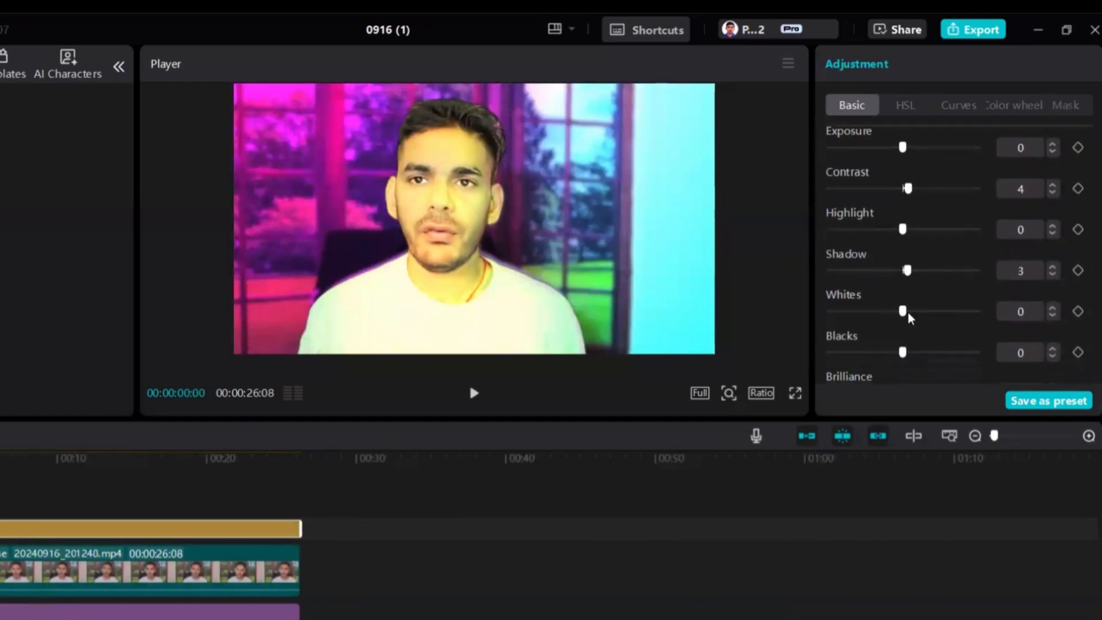
{"action": "scroll", "coordinate": [909, 318], "scroll_direction": "down", "scroll_amount": 2}
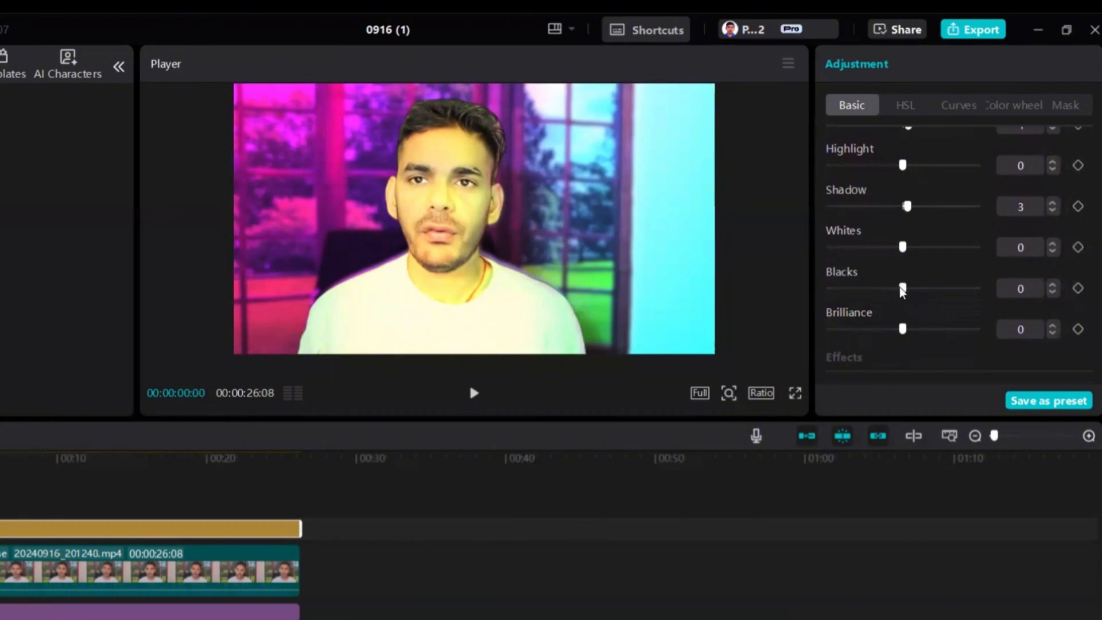
{"action": "left_click_drag", "start_coordinate": [903, 292], "coordinate": [900, 293]}
Step: Refine the adjustment layer's color with saturation 25, temperature -19 and tint 0
{"action": "scroll", "coordinate": [906, 247], "scroll_direction": "up", "scroll_amount": 10}
{"action": "scroll", "coordinate": [907, 246], "scroll_direction": "down", "scroll_amount": 5}
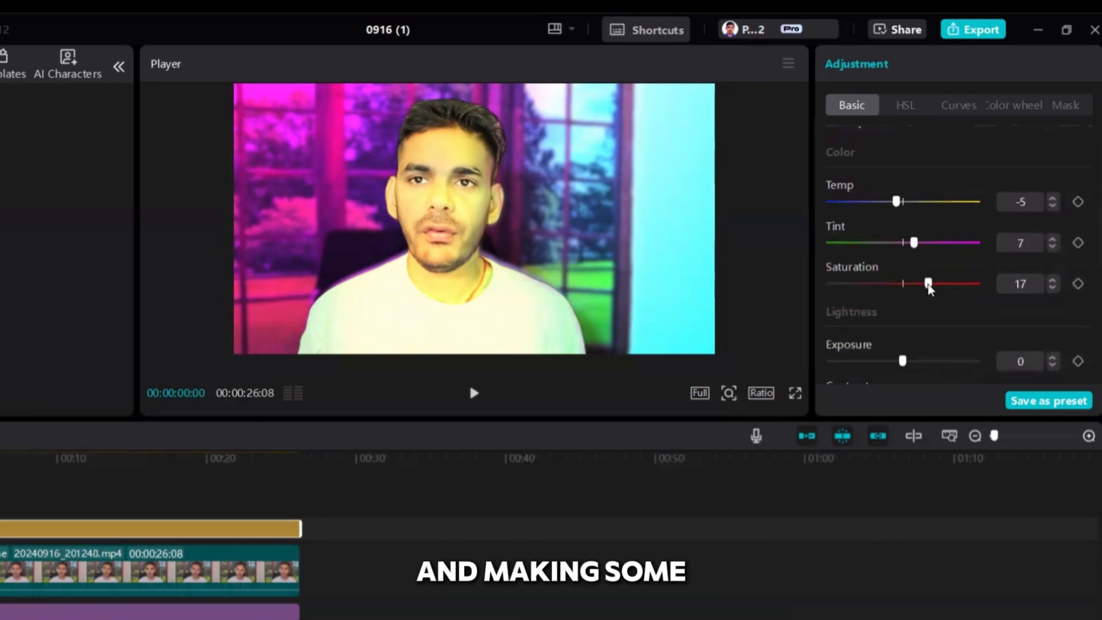
{"action": "left_click_drag", "start_coordinate": [930, 287], "coordinate": [939, 290]}
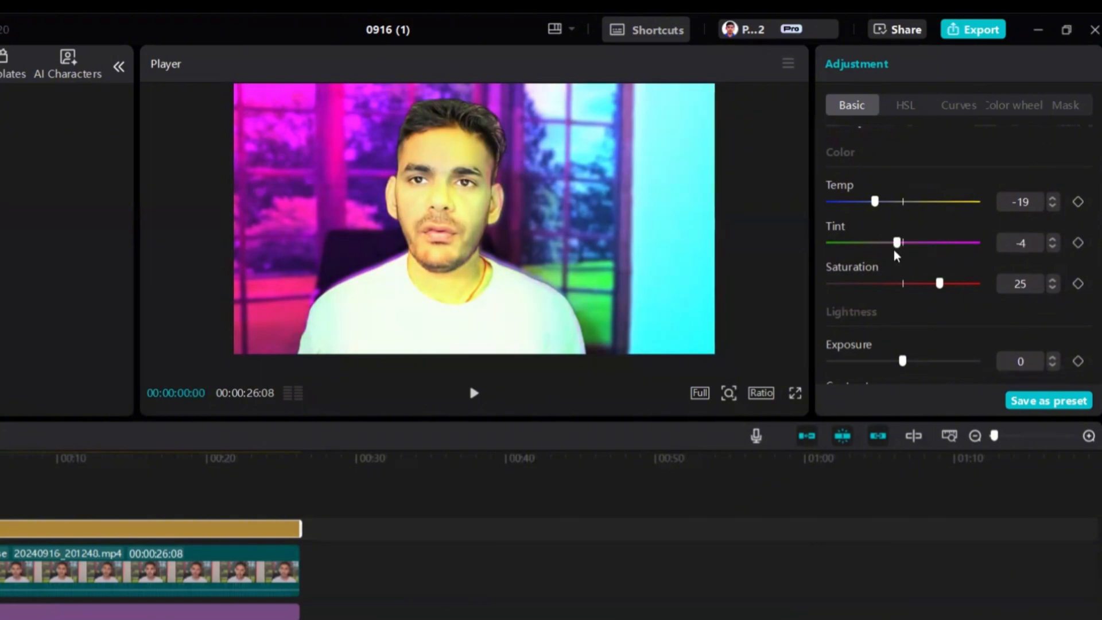
{"action": "left_click_drag", "start_coordinate": [897, 256], "coordinate": [902, 256]}
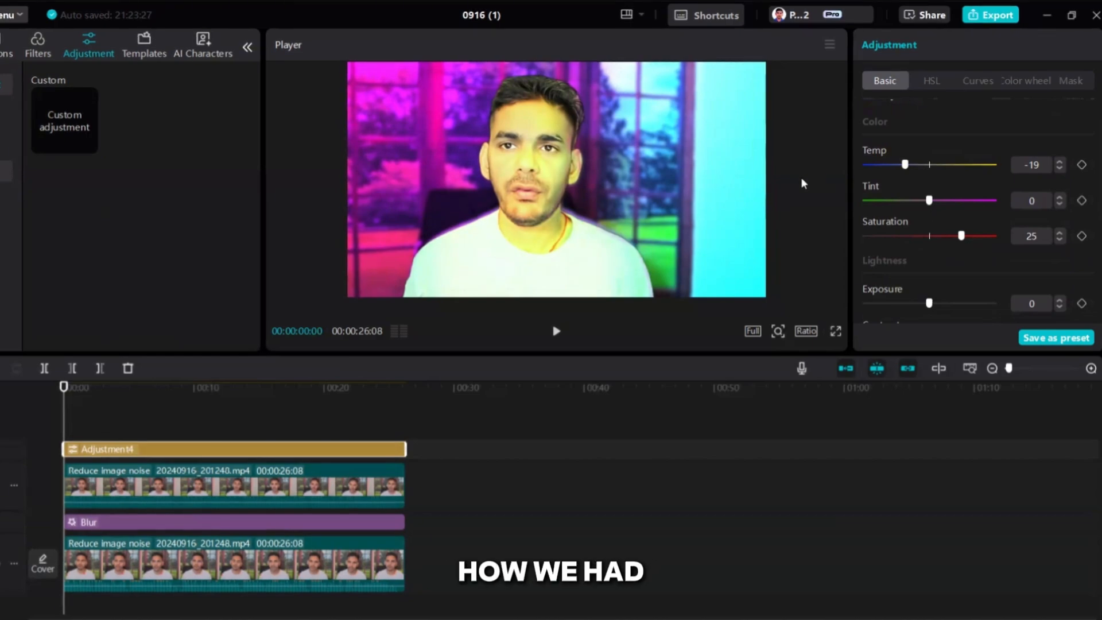
Step: Play back the edited video from near the start to about 10 seconds to review the studio look, dismissing the playback notice
{"action": "left_click_drag", "start_coordinate": [63, 391], "coordinate": [73, 392]}
{"action": "left_click", "coordinate": [554, 334]}
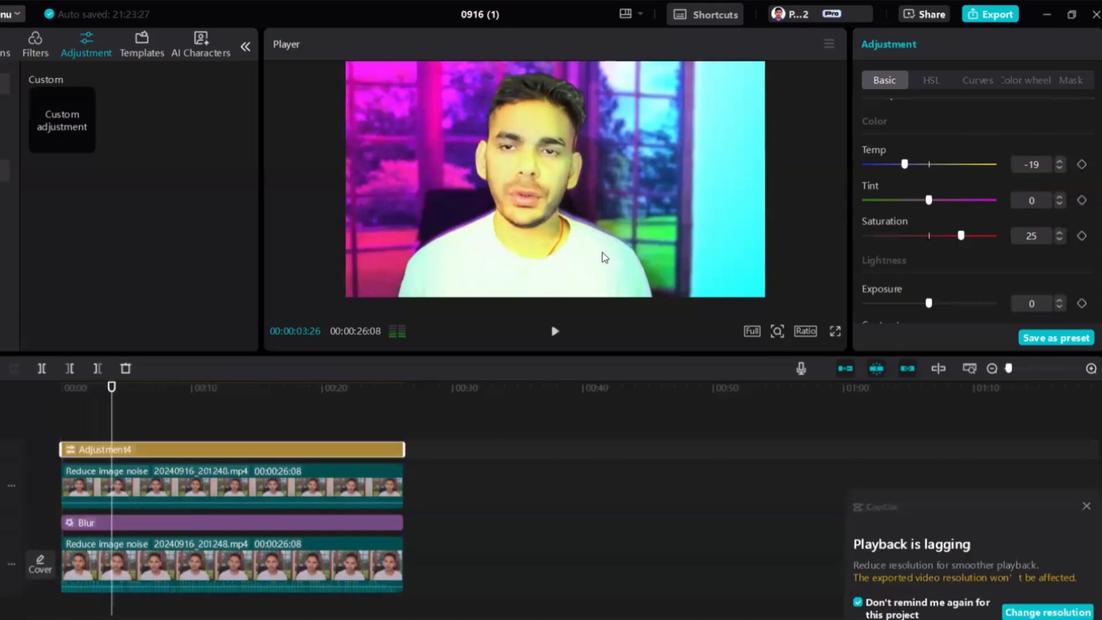
{"action": "left_click", "coordinate": [1087, 507]}
{"action": "left_click", "coordinate": [555, 333]}
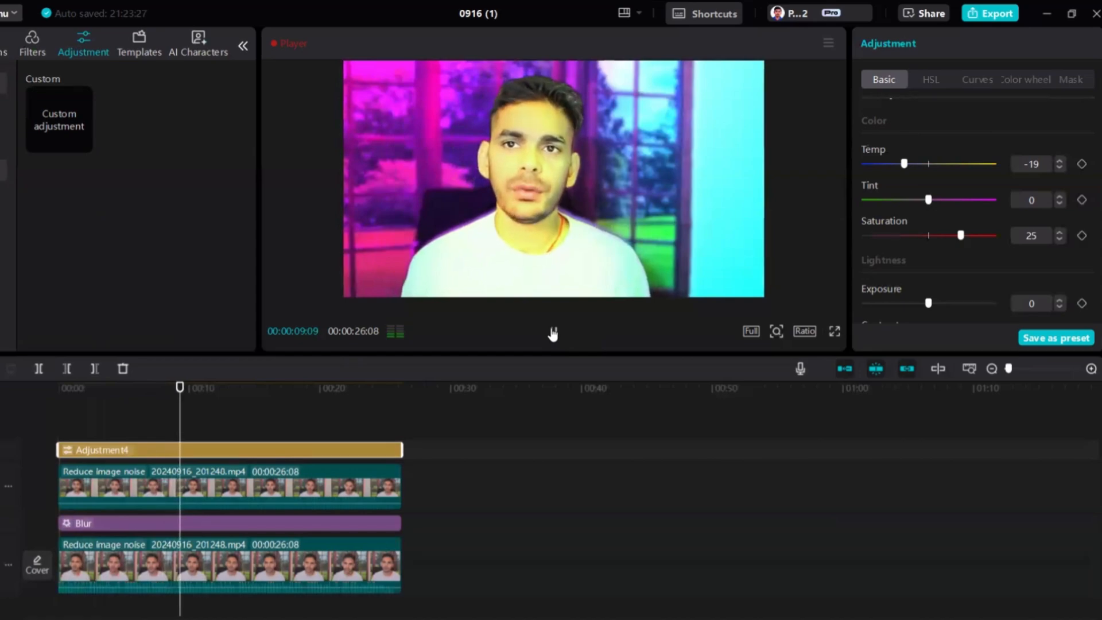
{"action": "left_click", "coordinate": [554, 333]}
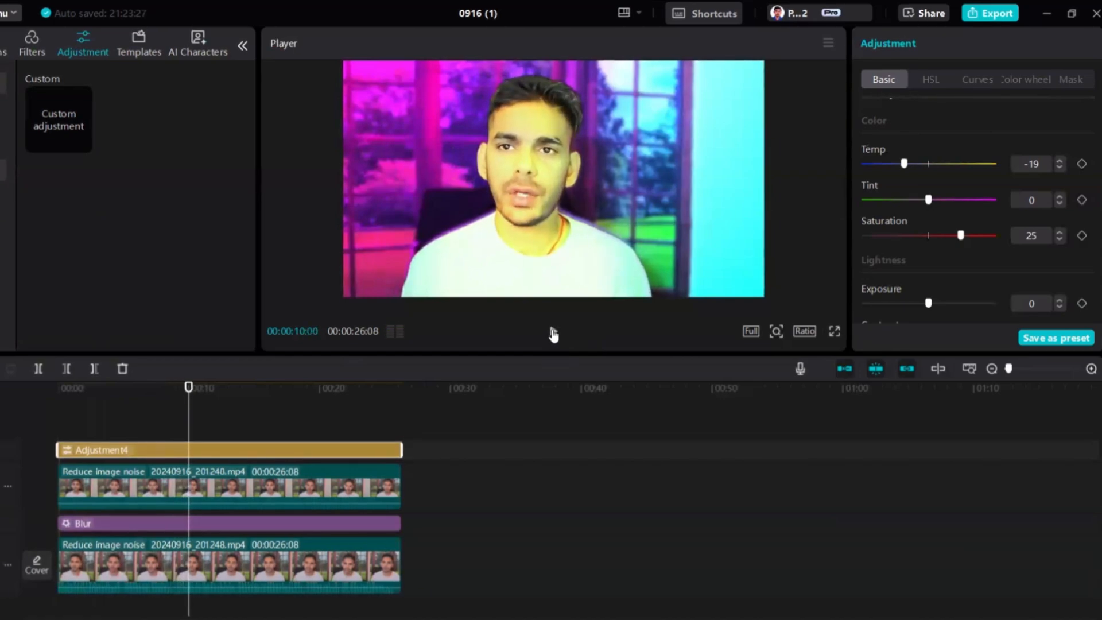